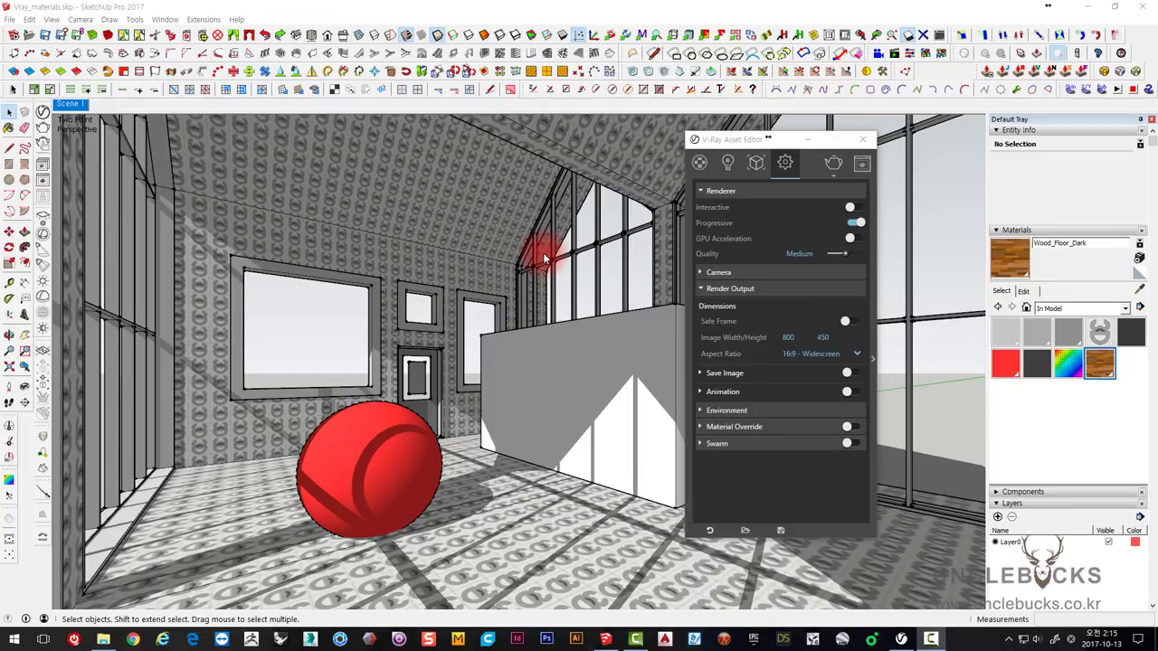
- Reposition the V-Ray render settings window, then close it
left_click_drag(734, 139, 768, 144)
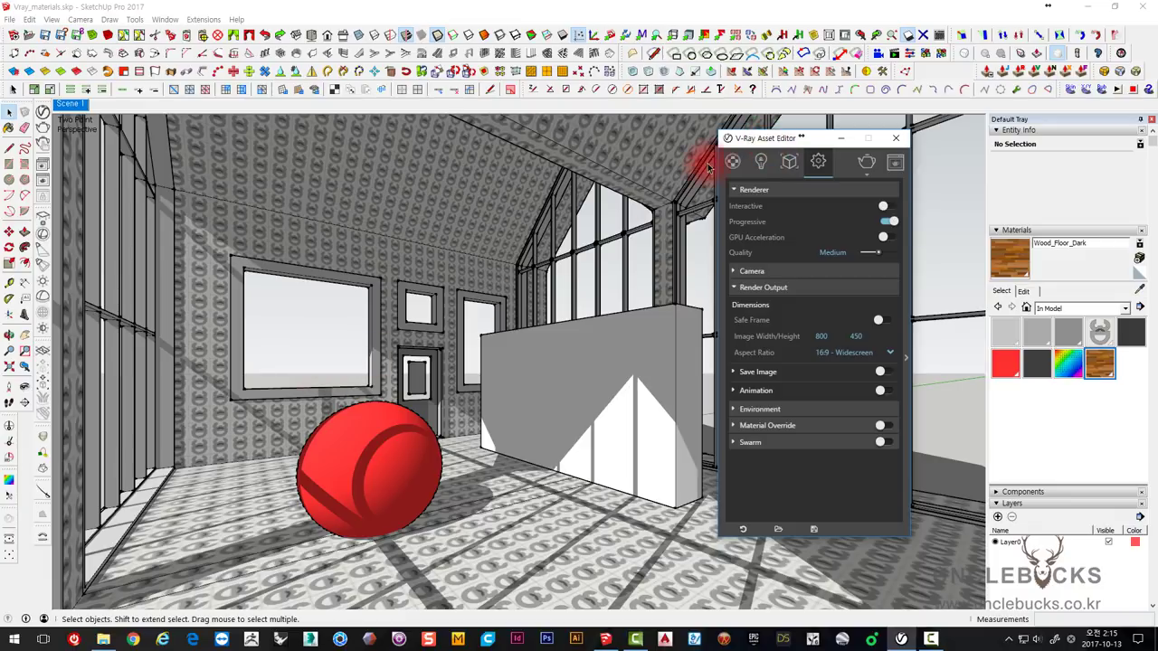
left_click_drag(764, 145, 707, 152)
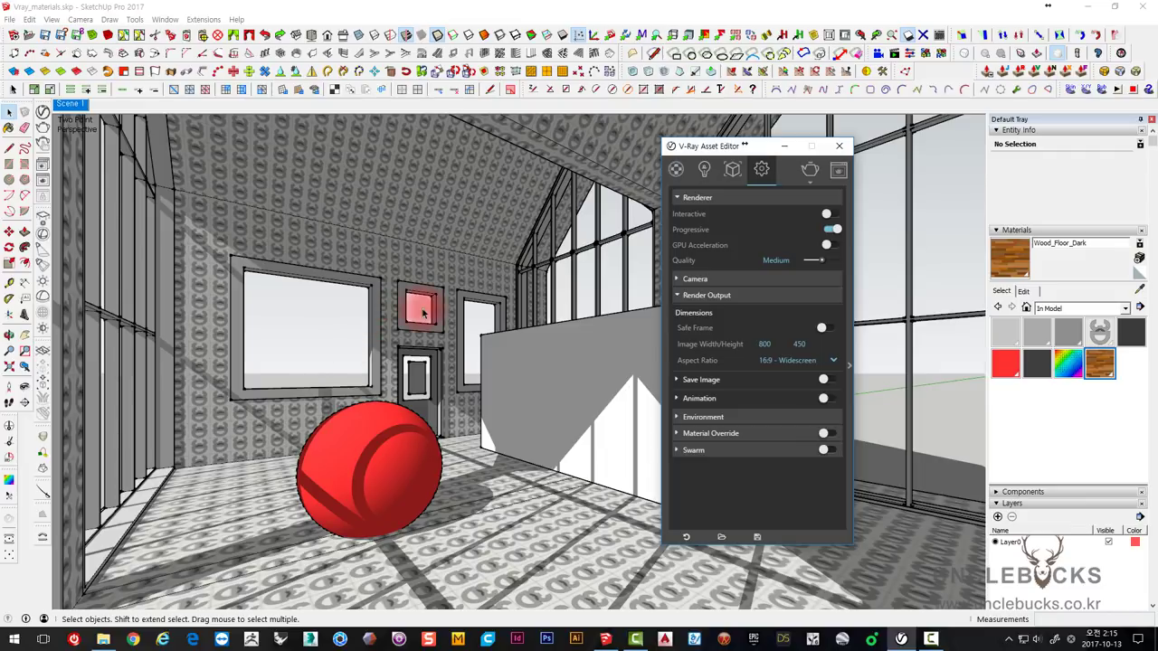
left_click_drag(694, 147, 147, 155)
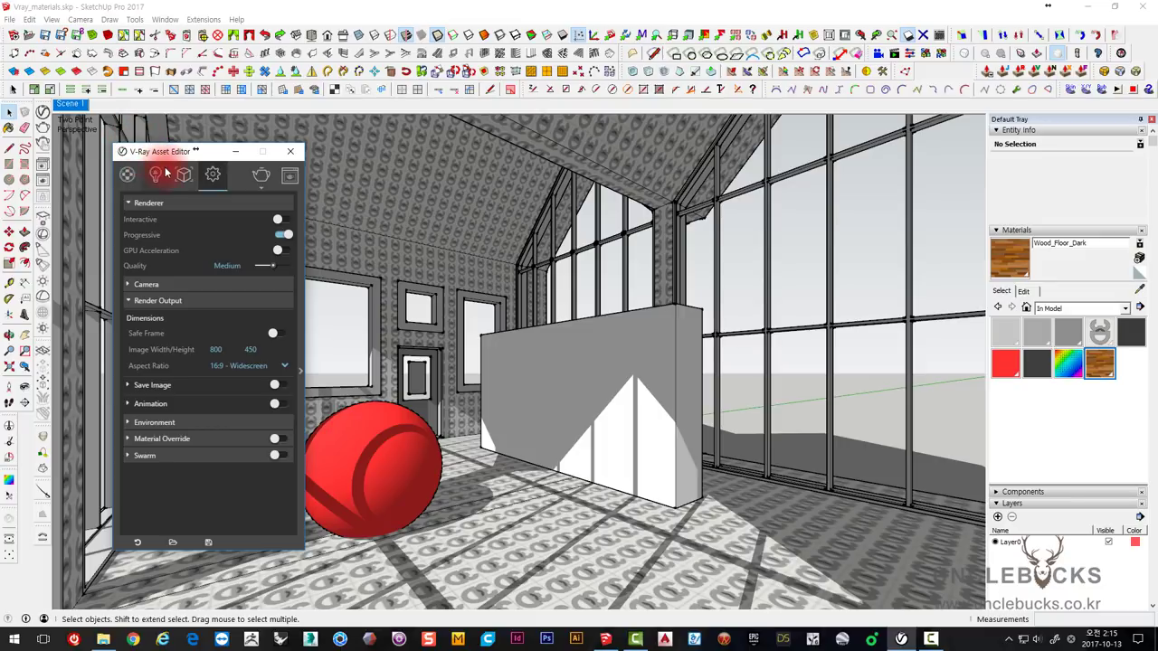
left_click_drag(168, 157, 758, 145)
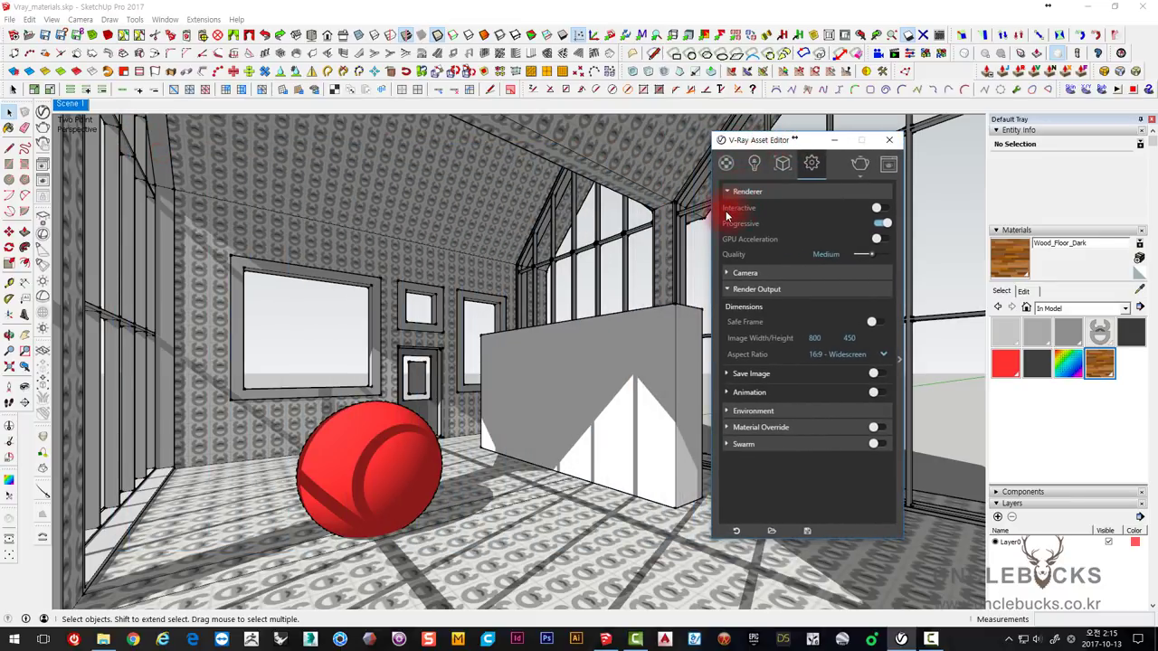
mouse_move(738, 208)
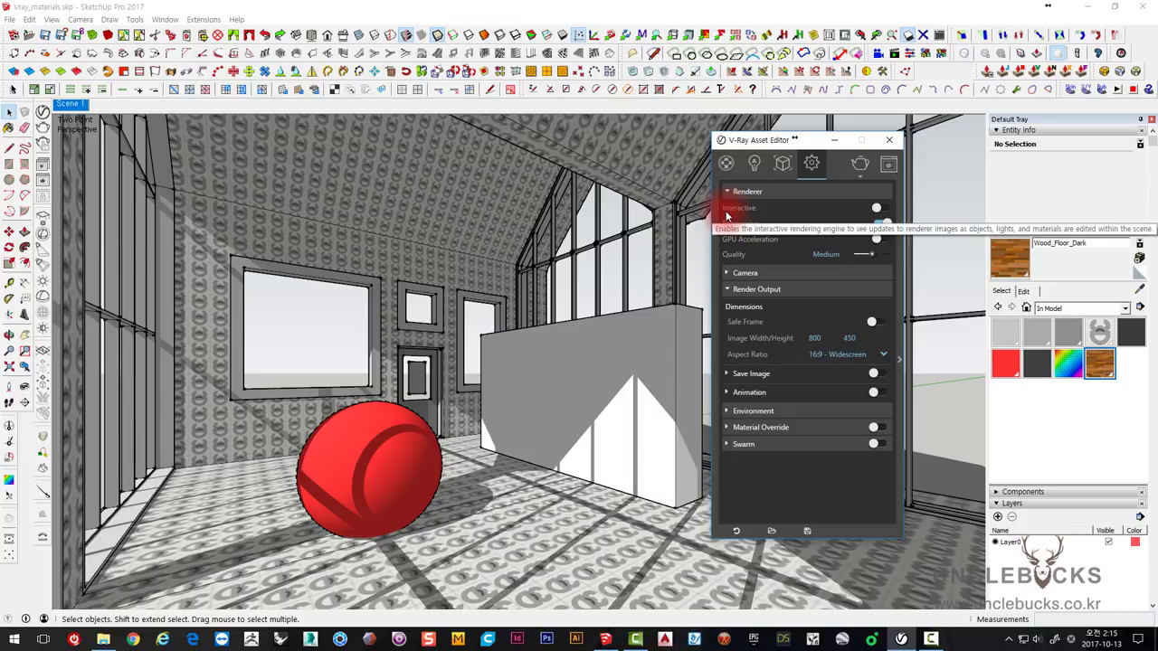
left_click_drag(749, 142, 682, 145)
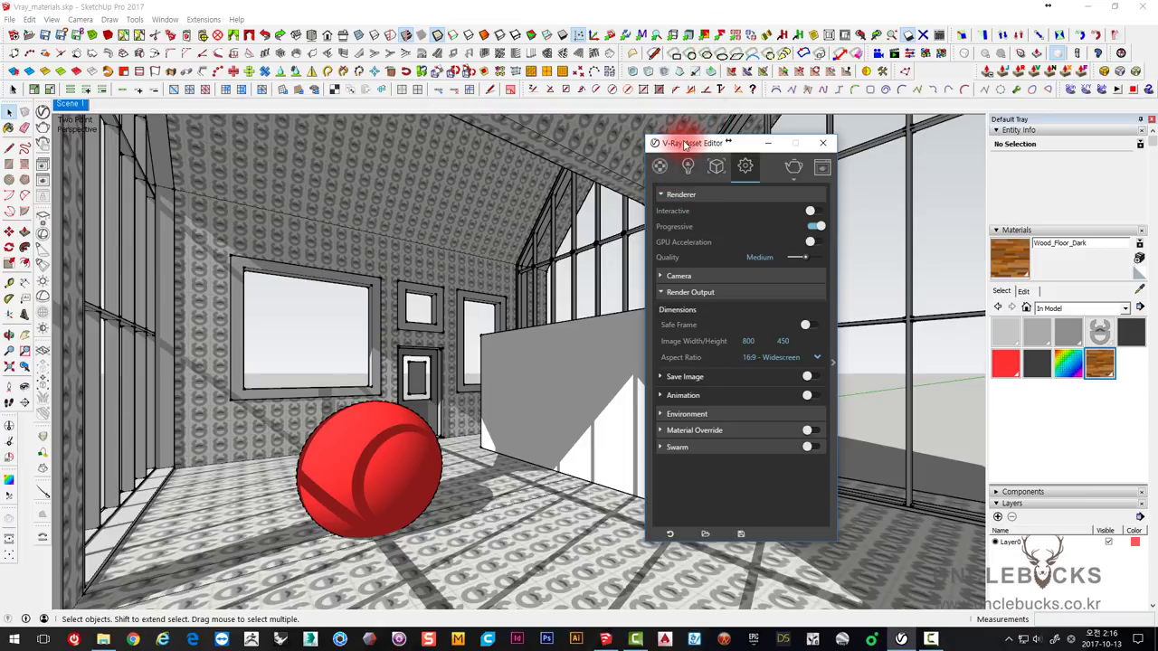
mouse_move(682, 147)
left_mouse_down()
mouse_move(648, 134)
mouse_move(754, 140)
mouse_move(583, 134)
left_mouse_up()
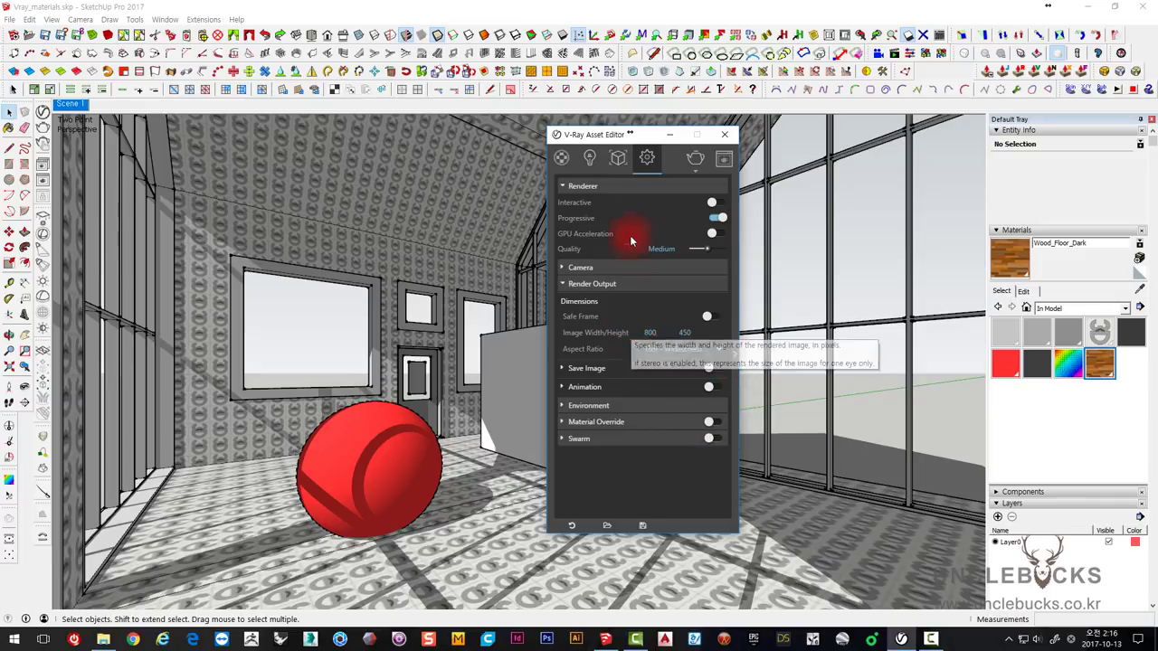
left_click_drag(624, 134, 577, 134)
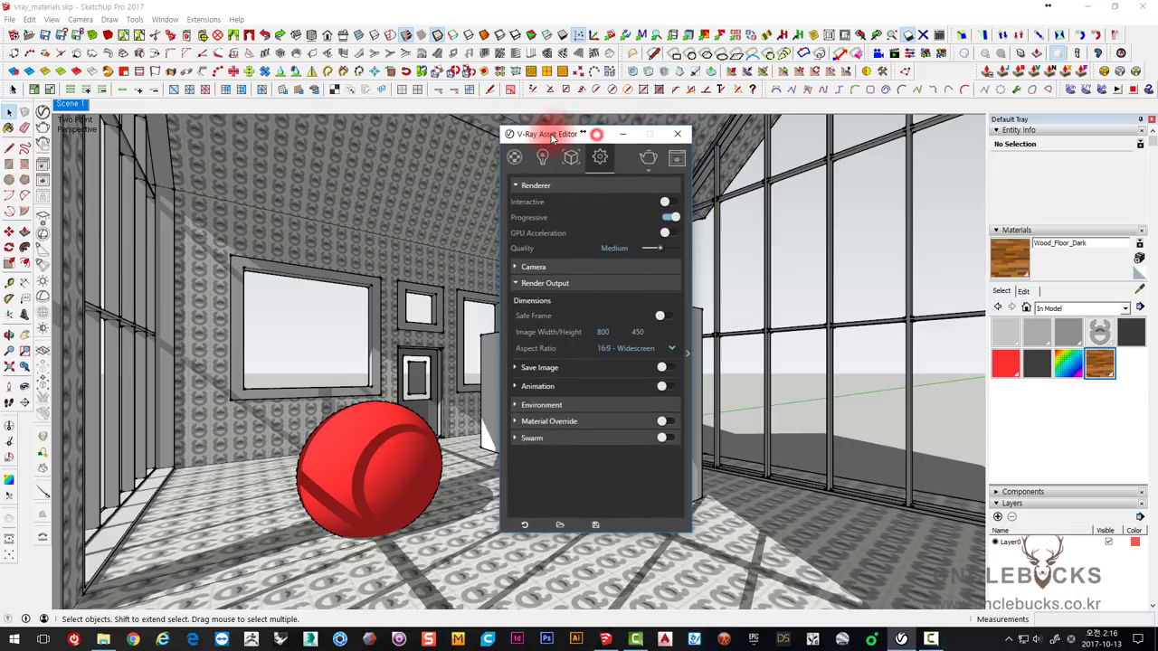
left_click(678, 138)
- Float the main V-Ray and V-Ray lights toolbars and line them up side by side
left_click_drag(46, 97, 228, 172)
mouse_move(43, 210)
left_mouse_down()
mouse_move(244, 218)
mouse_move(373, 155)
left_mouse_up()
left_click_drag(263, 170, 268, 147)
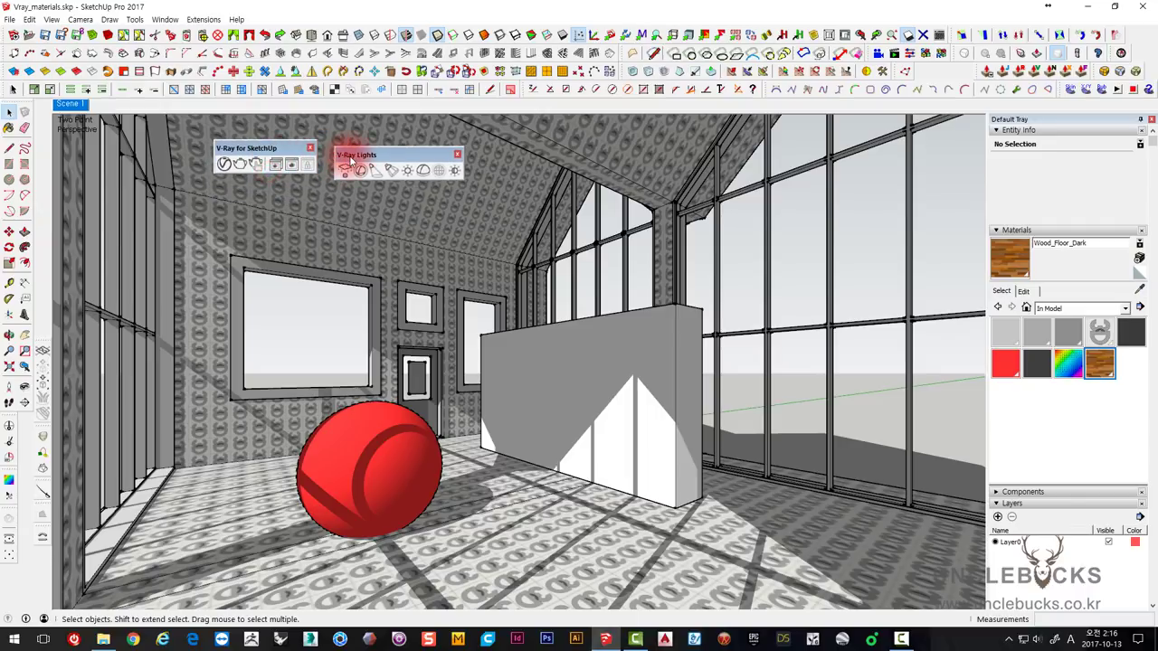
left_click_drag(352, 160, 345, 153)
left_click_drag(245, 149, 245, 144)
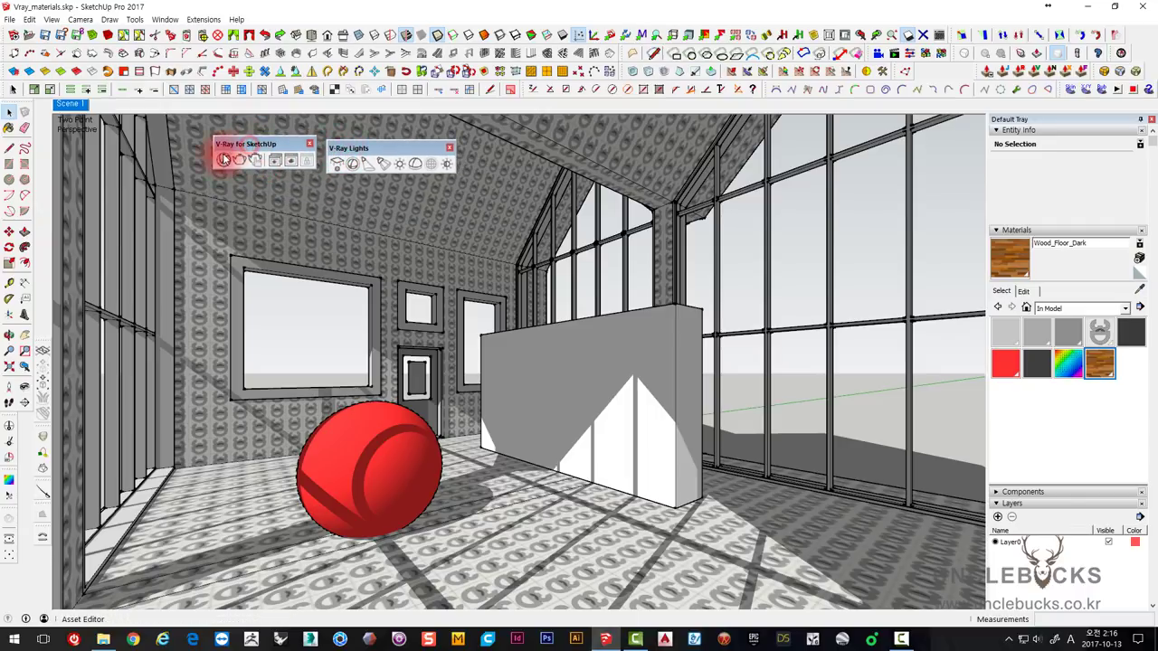
- Reopen the V-Ray Asset Editor render settings and position the window
left_click(224, 159)
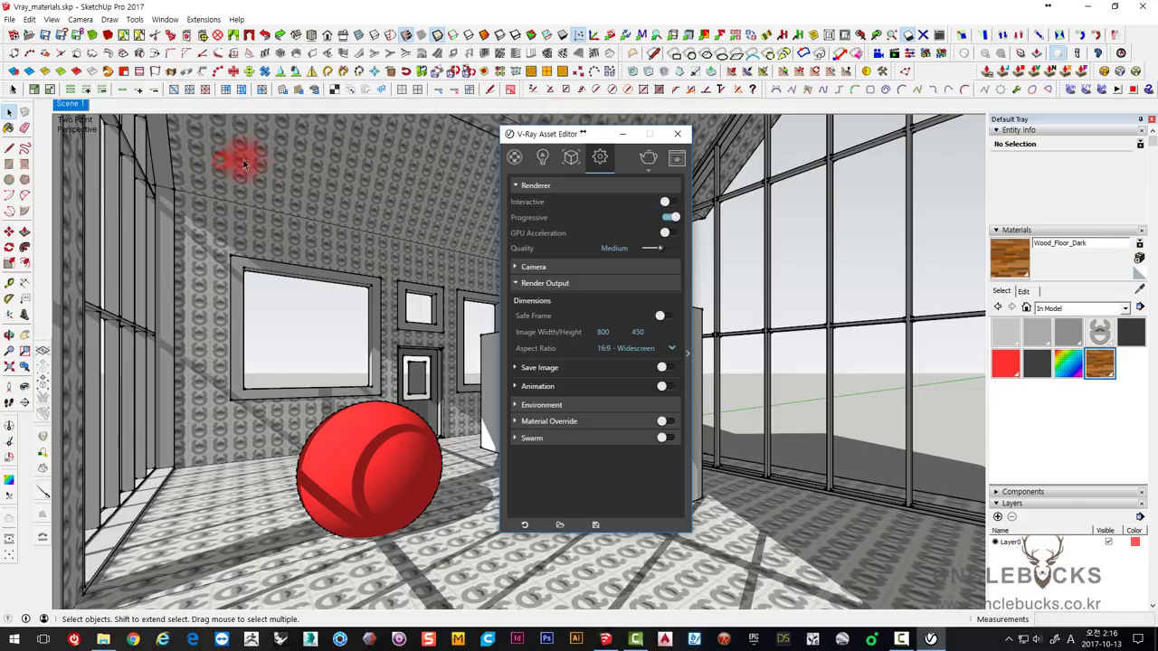
left_click_drag(535, 135, 518, 140)
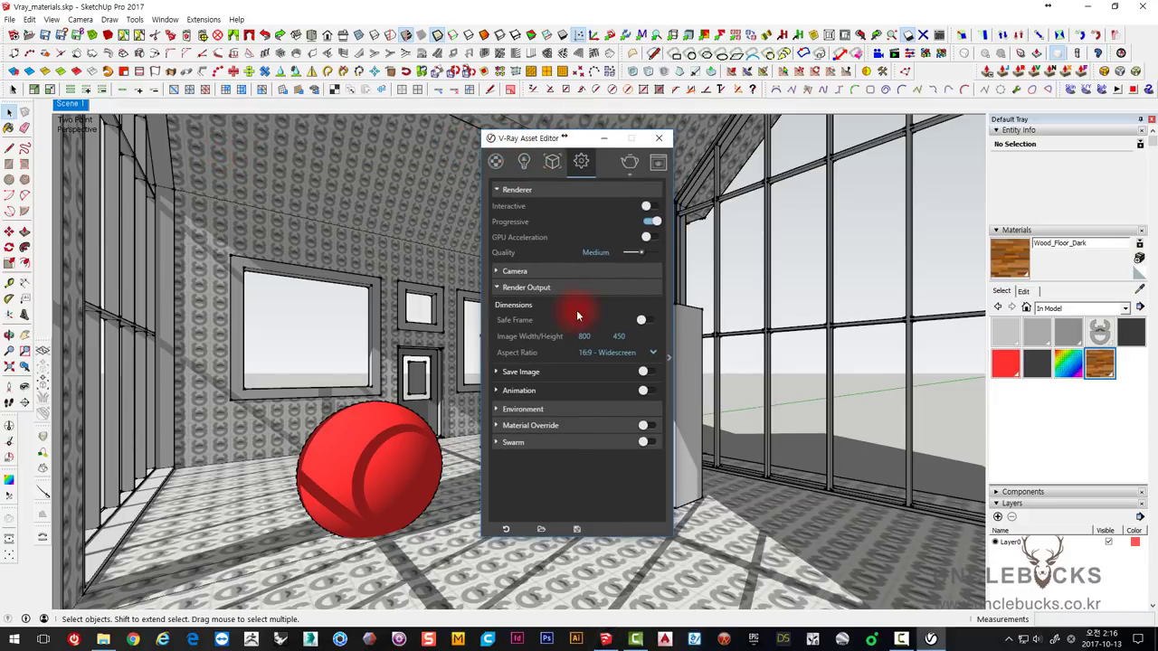
left_click(553, 163)
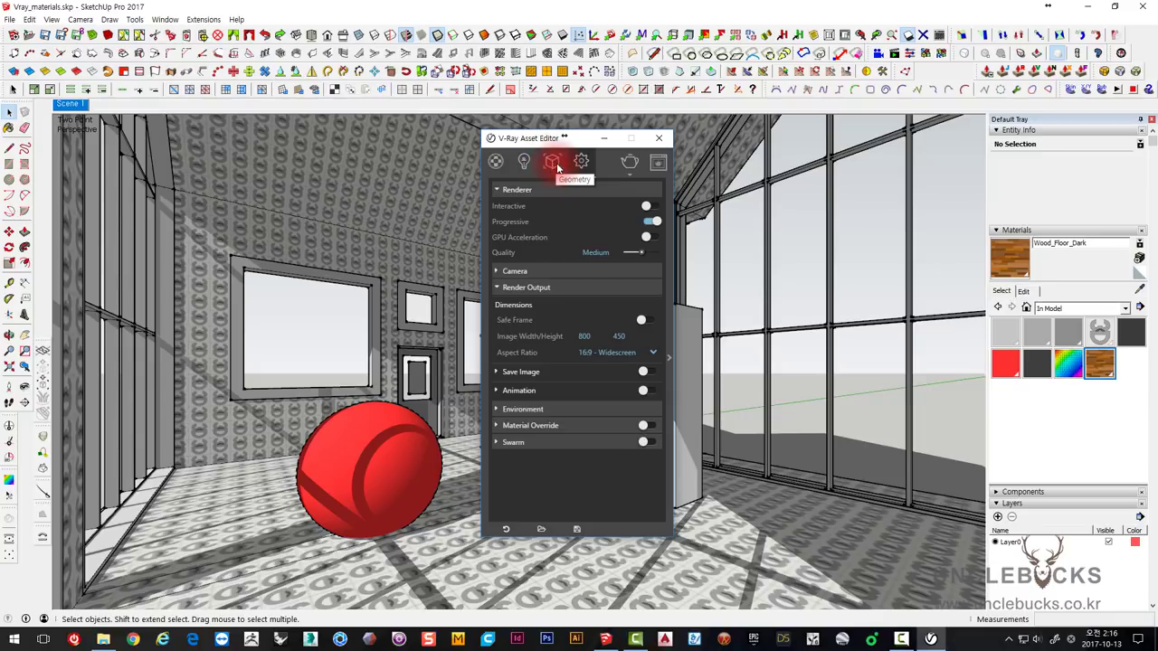
left_click_drag(544, 142, 578, 142)
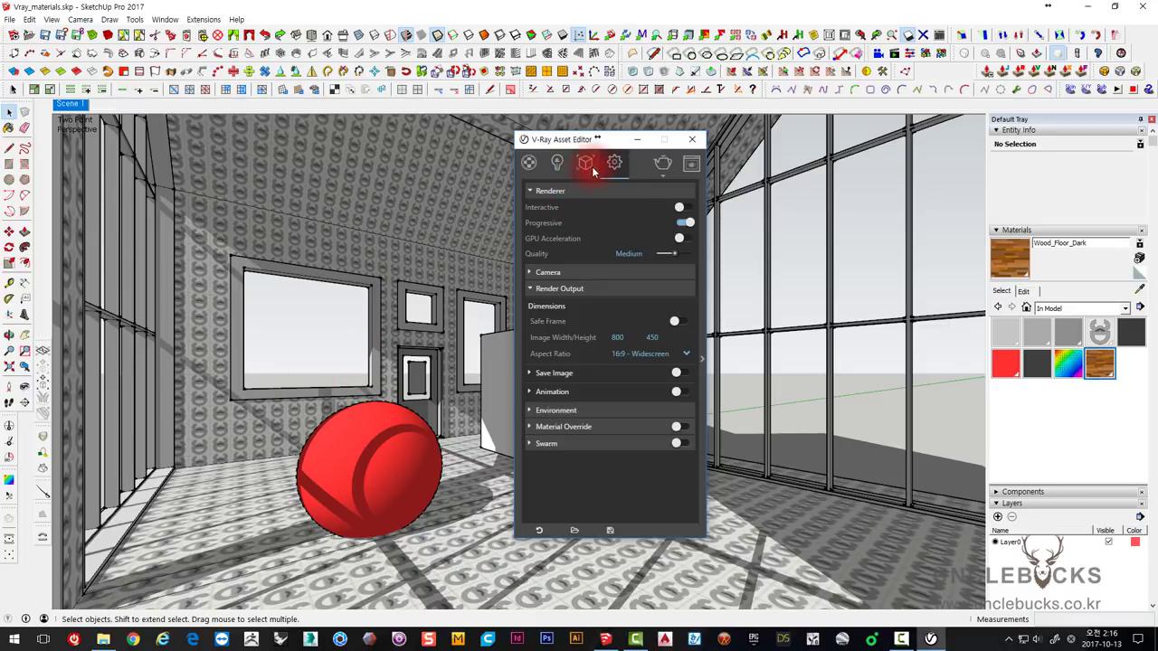
- Review the last render result, then start a new interior render and stop it
left_click(672, 167)
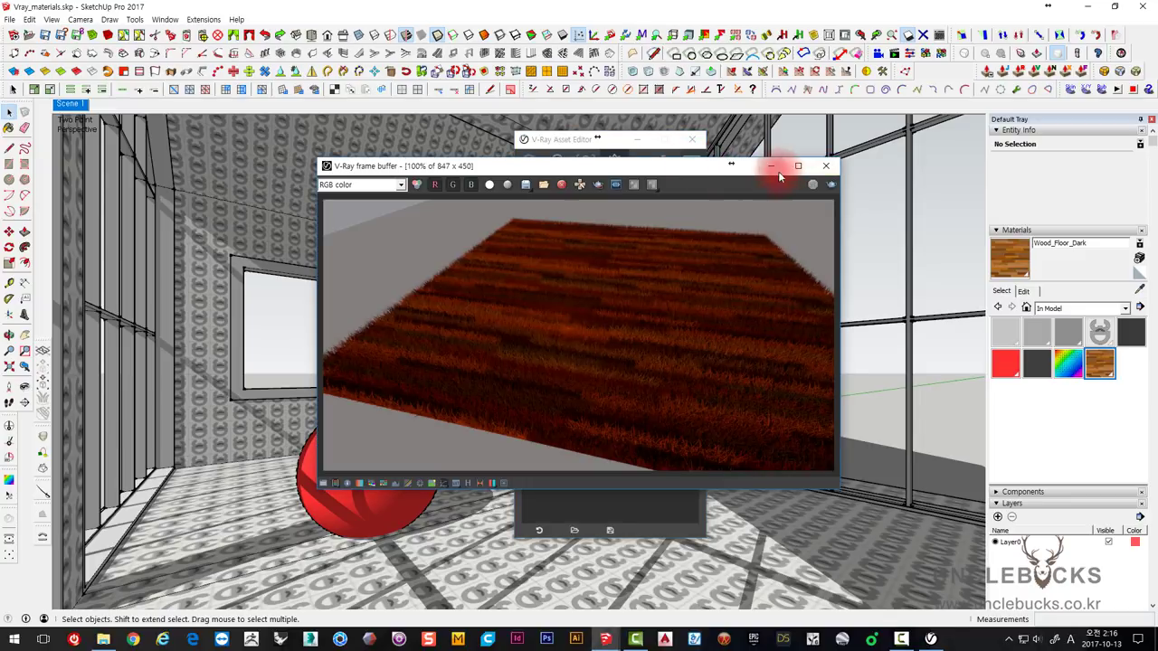
left_click_drag(778, 171, 611, 246)
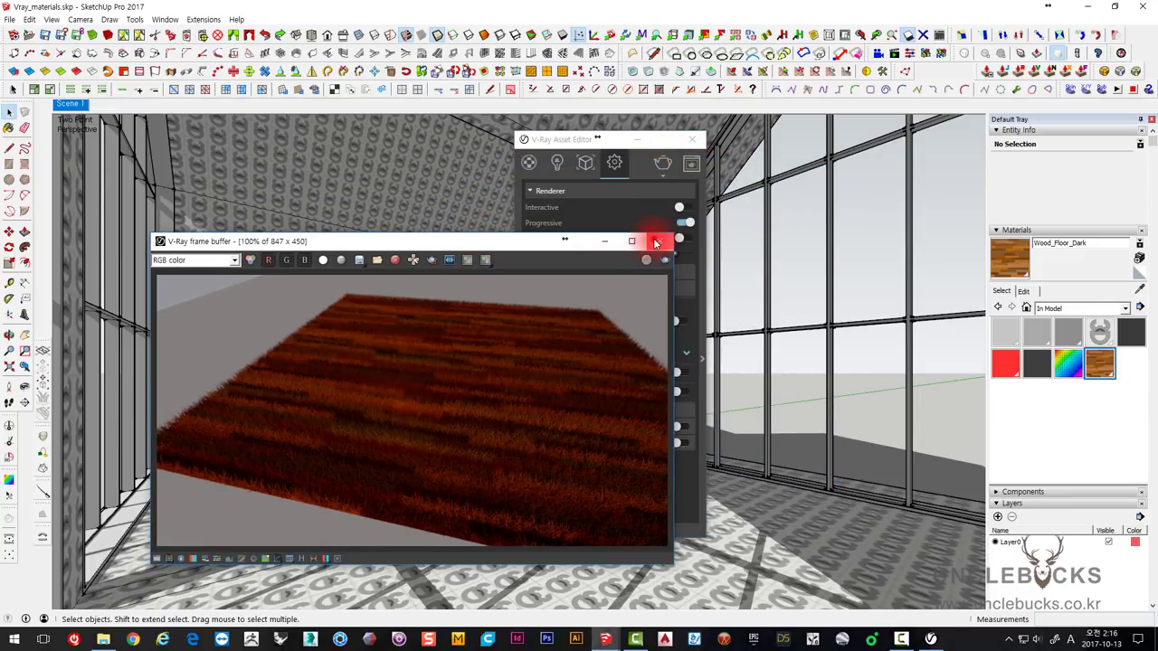
left_click(658, 241)
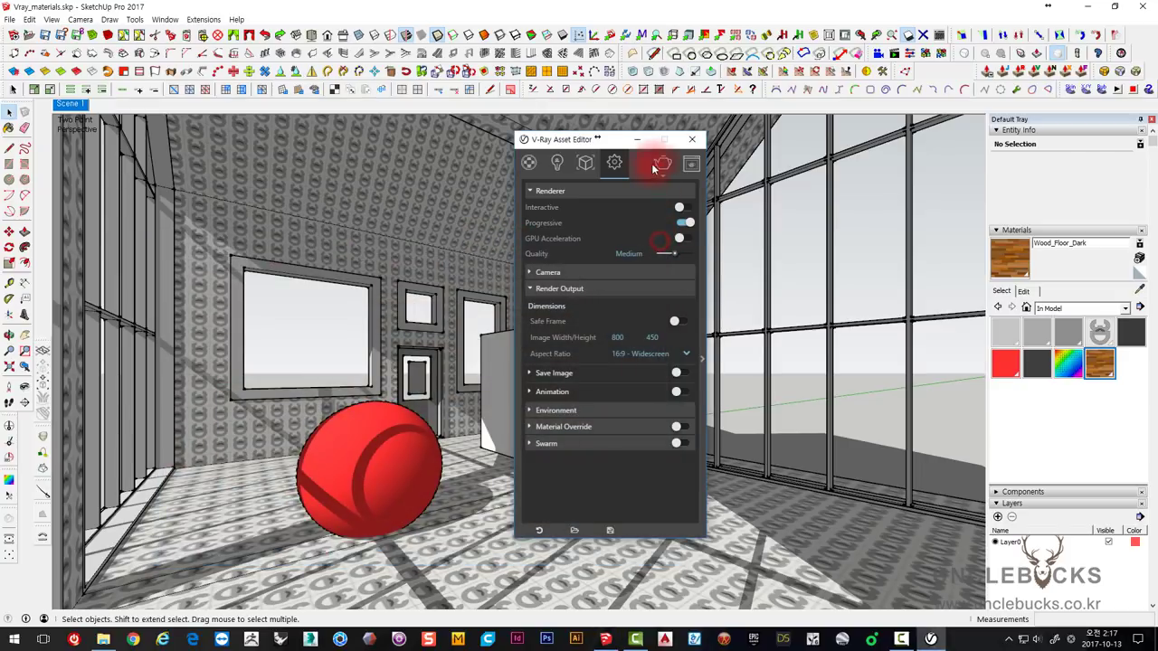
left_click(661, 165)
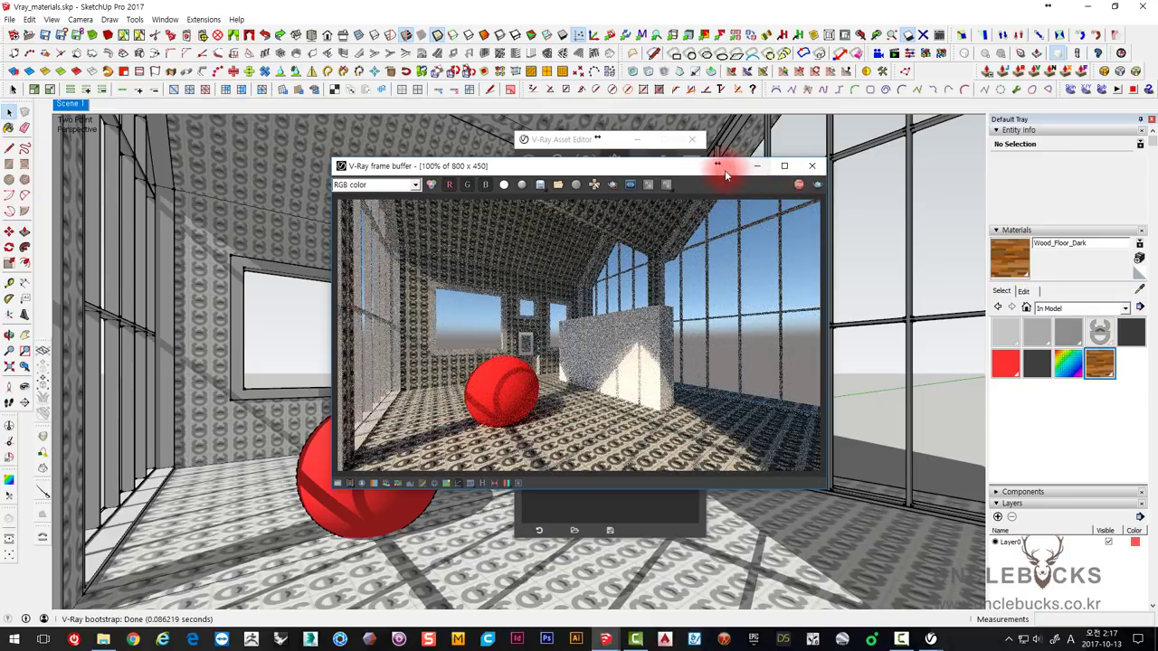
left_click_drag(724, 170, 667, 192)
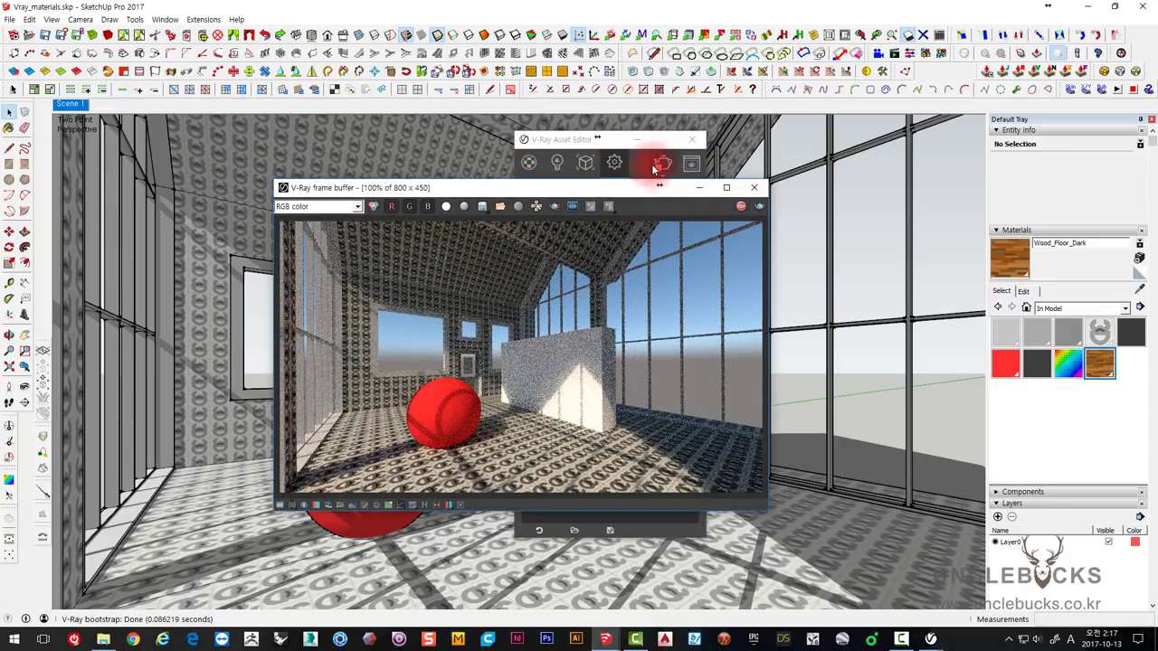
left_click(741, 206)
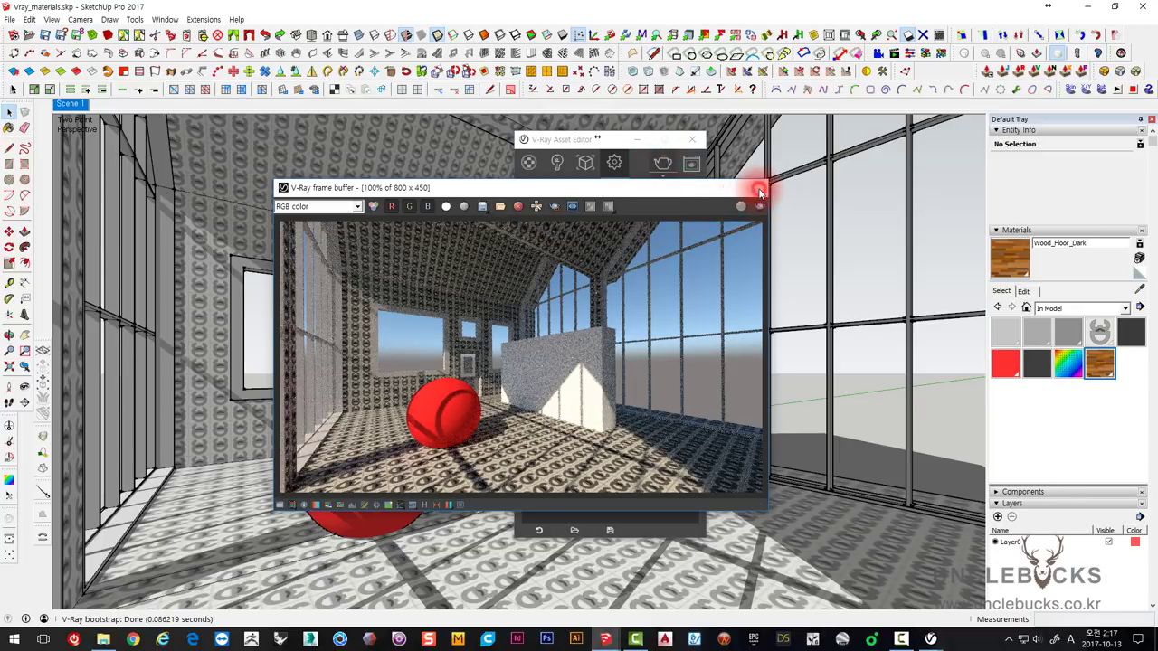
left_click(755, 189)
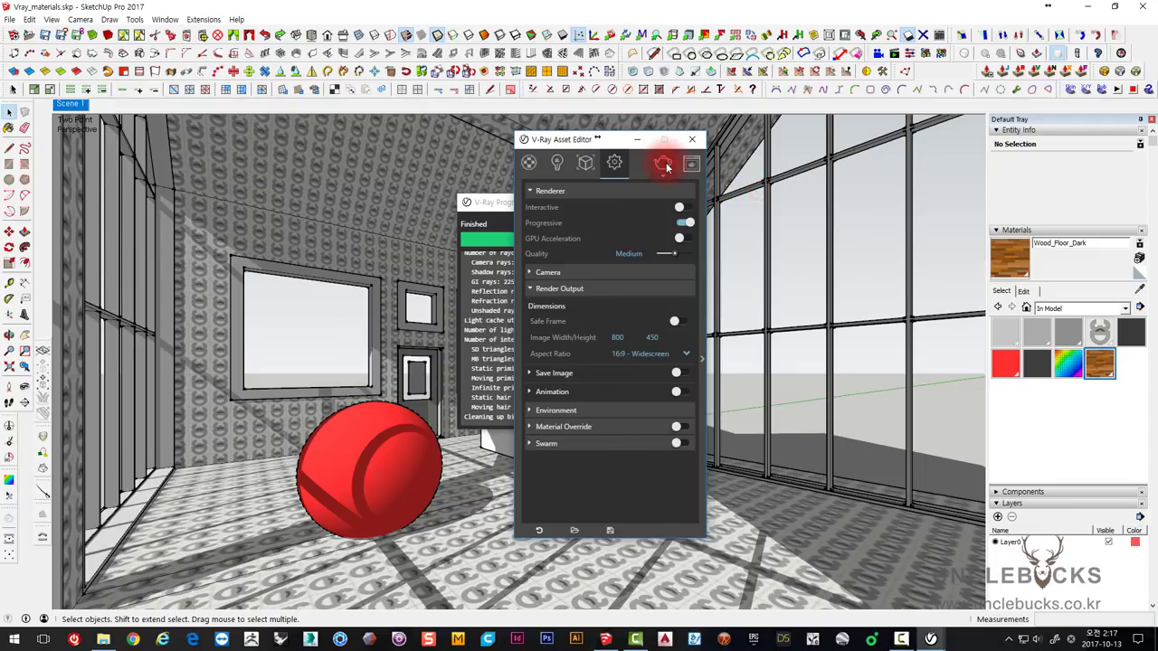
- Re-render the sunlit interior at 800 × 450 and close the frame buffer
left_click(665, 165)
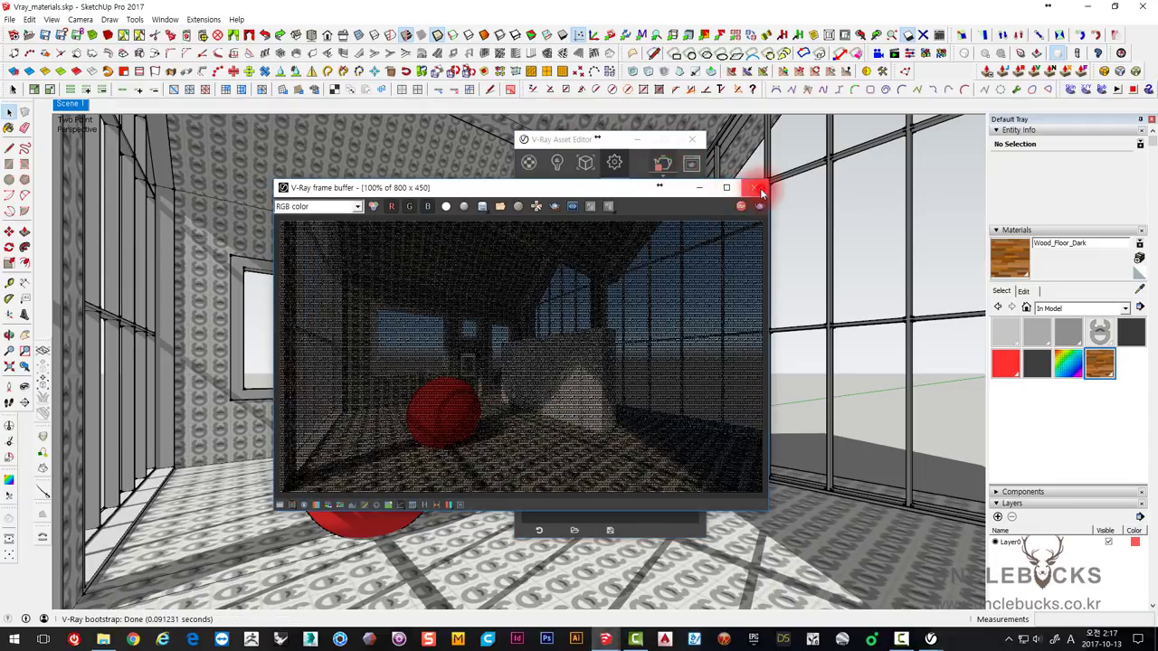
left_click(755, 189)
left_click_drag(489, 203, 288, 217)
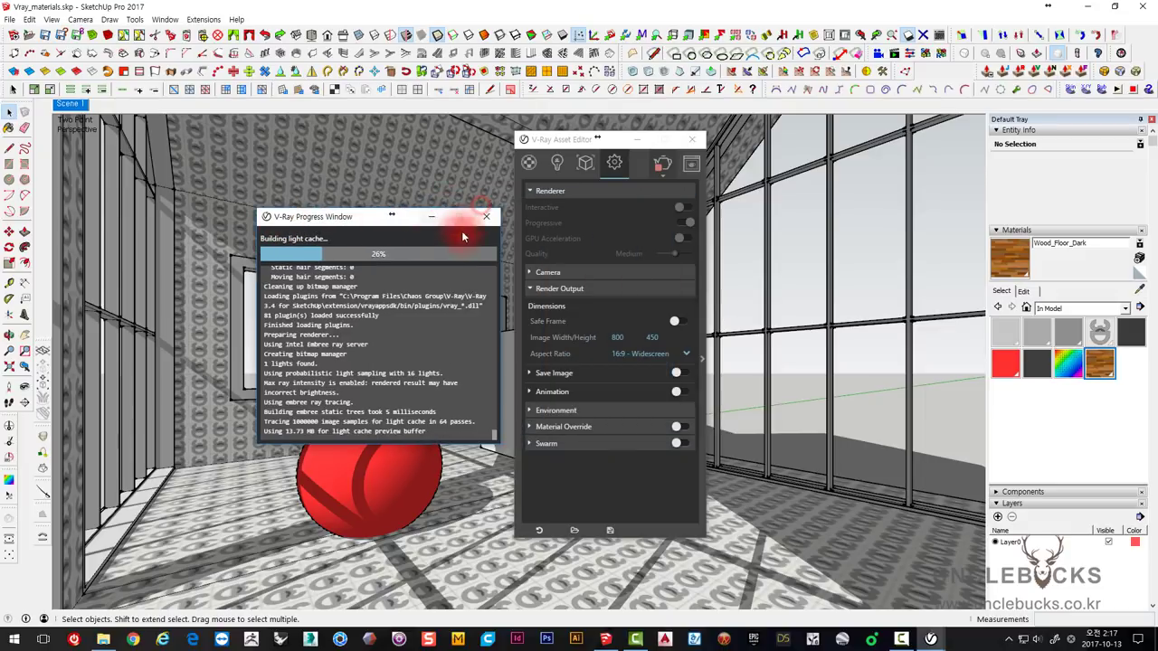
left_click(486, 217)
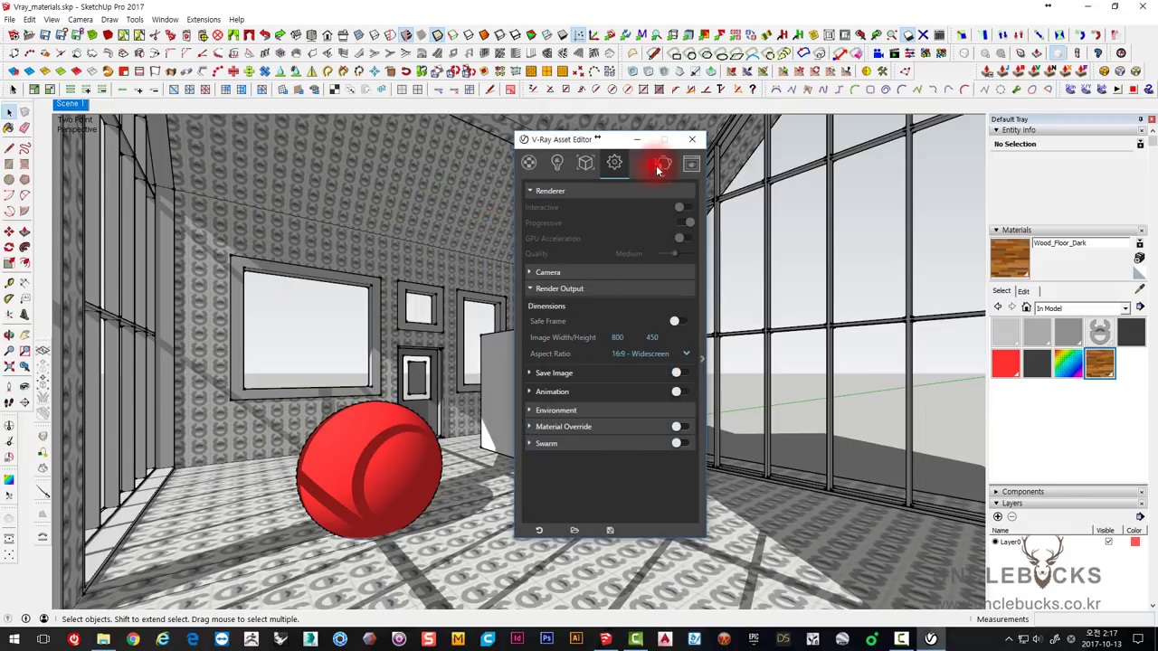
left_click(655, 176)
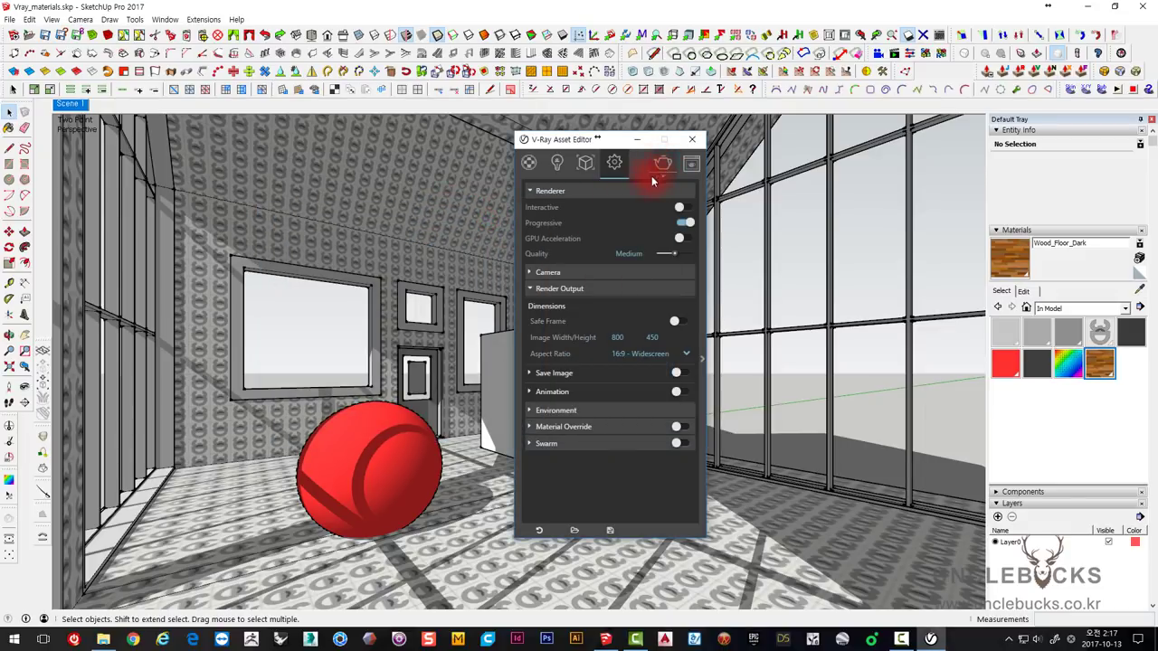
left_click(665, 172)
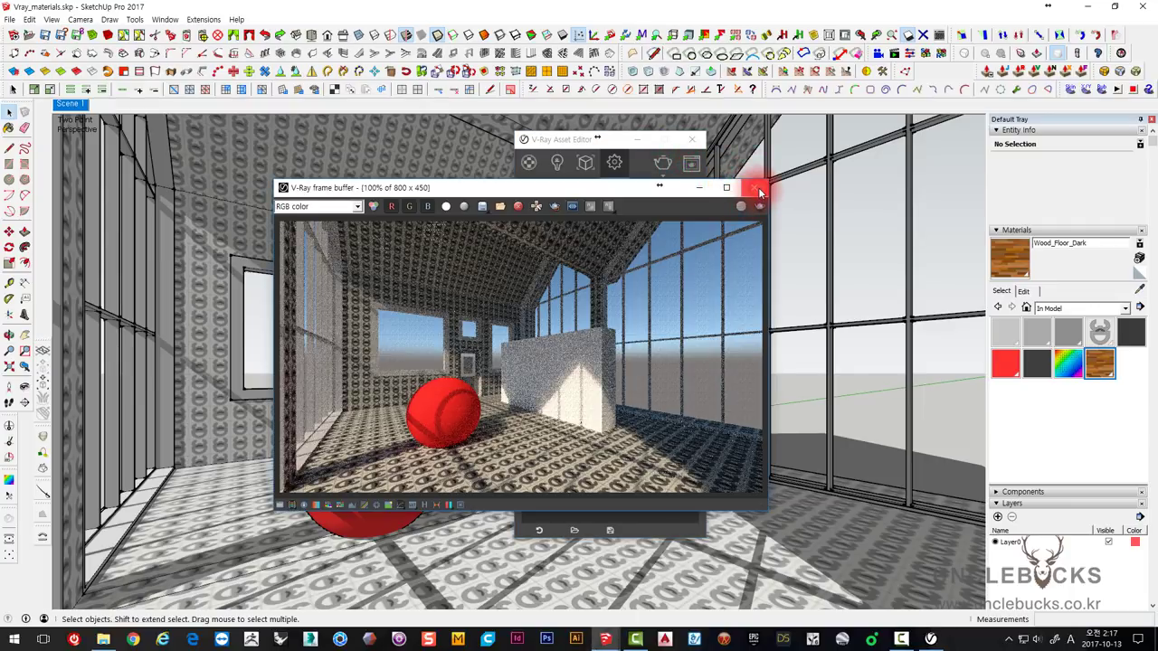
left_click(756, 189)
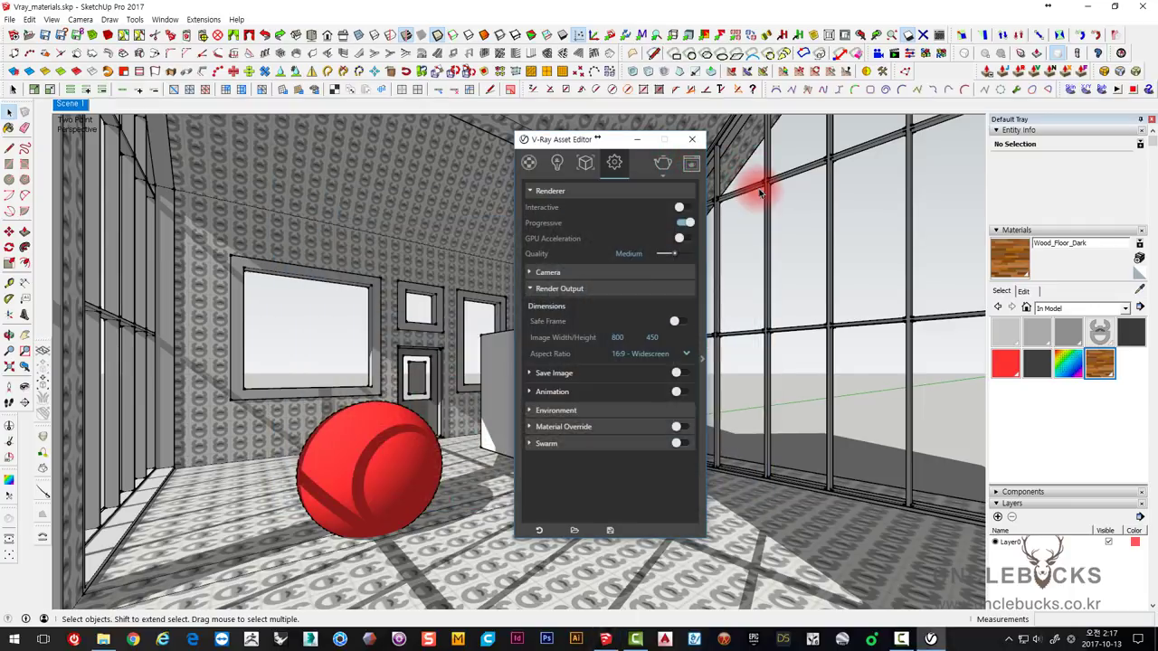
- Check the scene's materials and lights lists, then revert the render settings to defaults
left_click(530, 163)
left_click(556, 164)
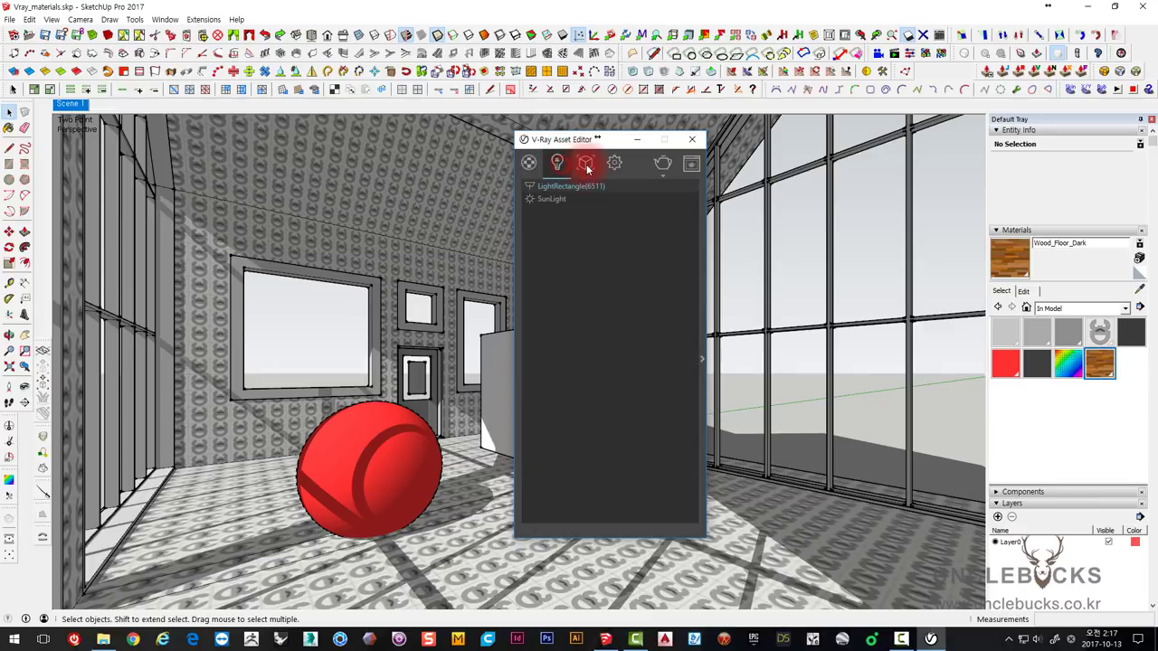
left_click(618, 163)
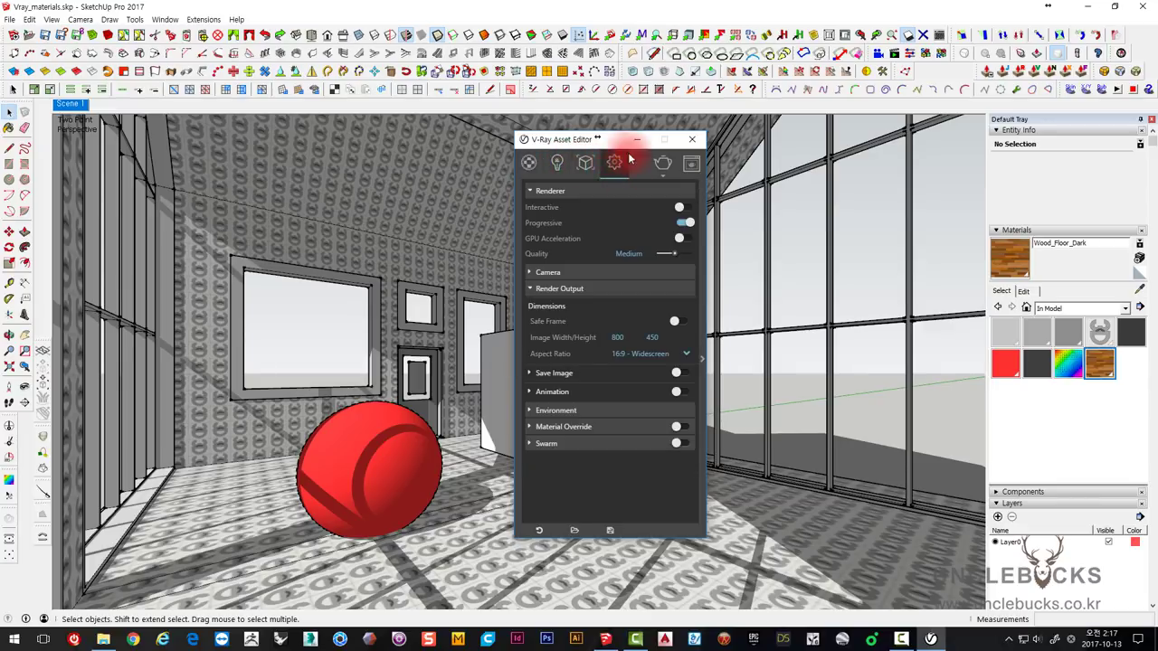
mouse_move(600, 140)
left_mouse_down()
mouse_move(511, 134)
mouse_move(589, 128)
mouse_move(485, 138)
left_mouse_up()
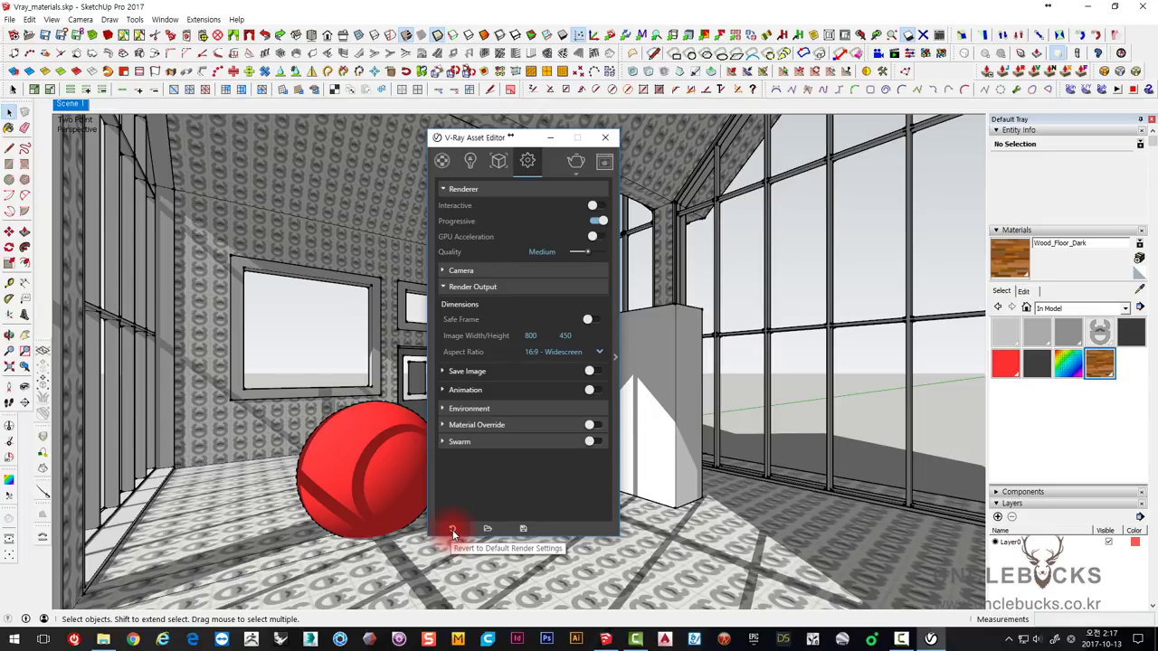
left_click(454, 532)
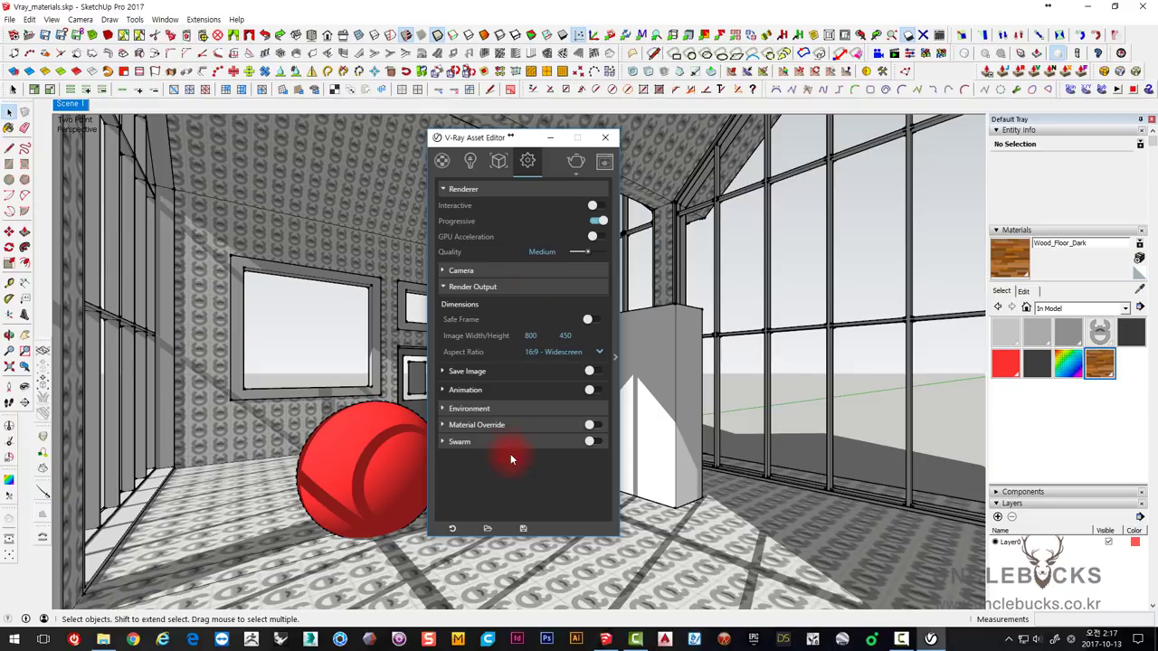
left_click_drag(469, 140, 477, 128)
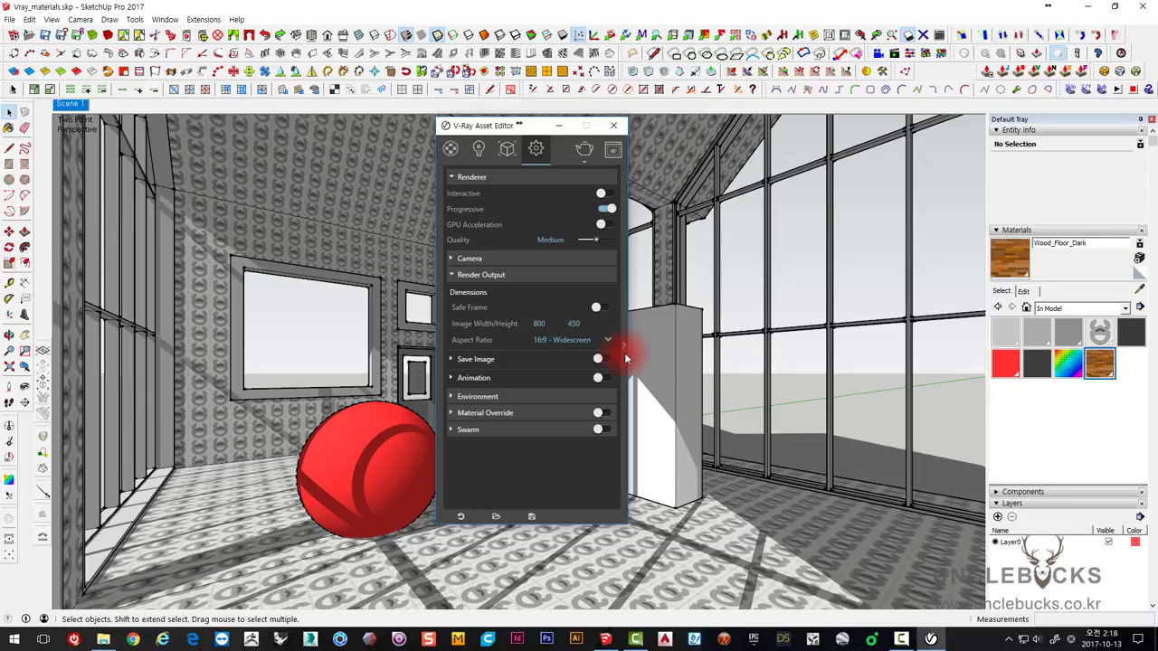
left_click_drag(501, 130, 520, 129)
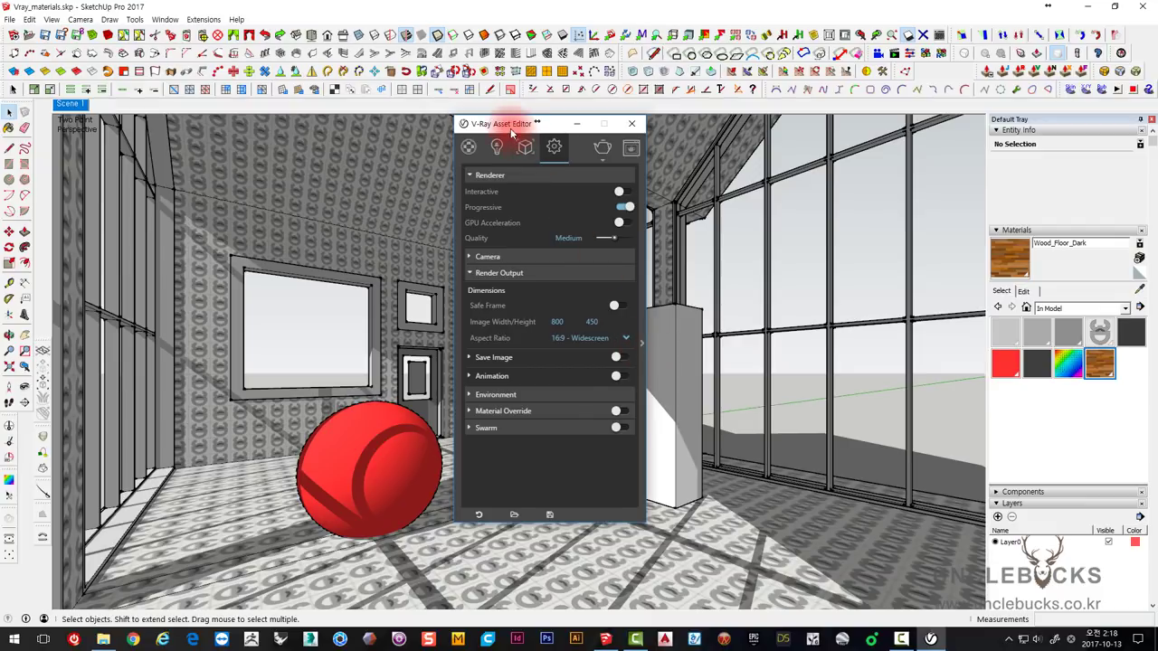
left_click_drag(516, 118, 559, 118)
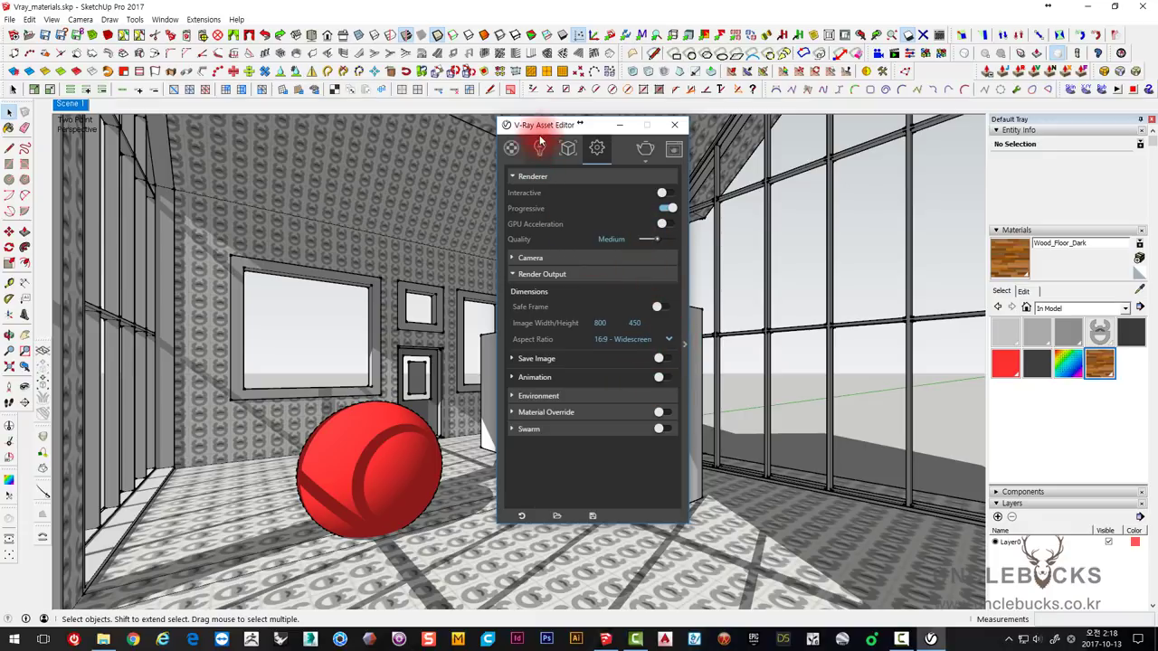
left_click_drag(550, 118, 562, 118)
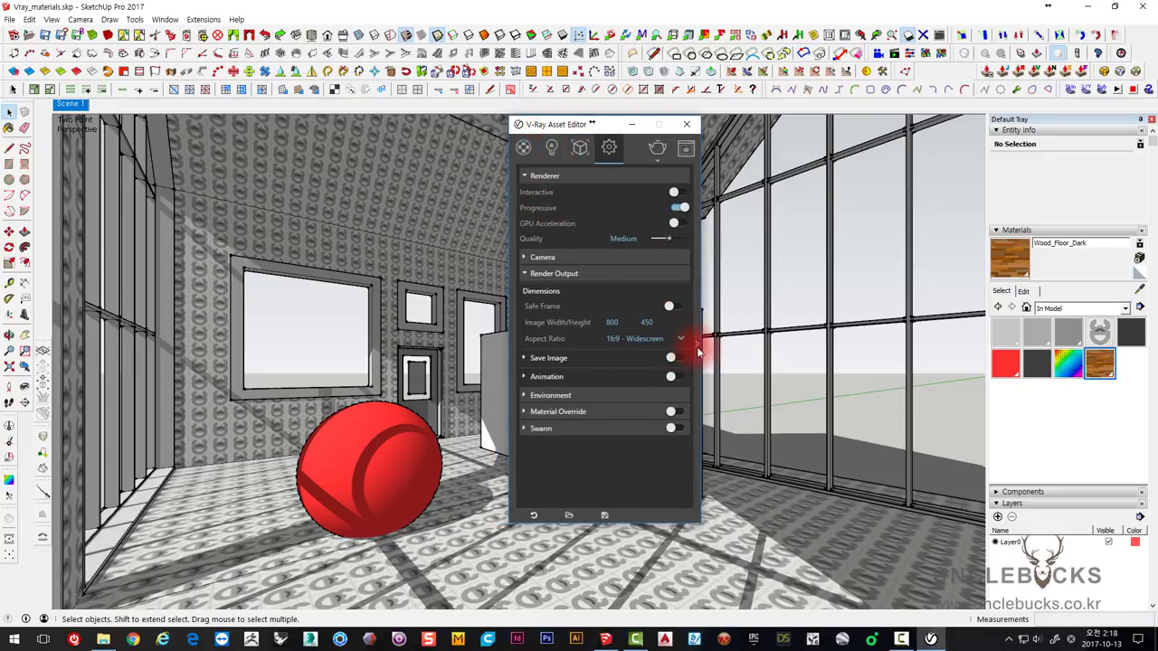
- Show the advanced settings and set GI Primary Rays to Irradiance map
left_click(698, 343)
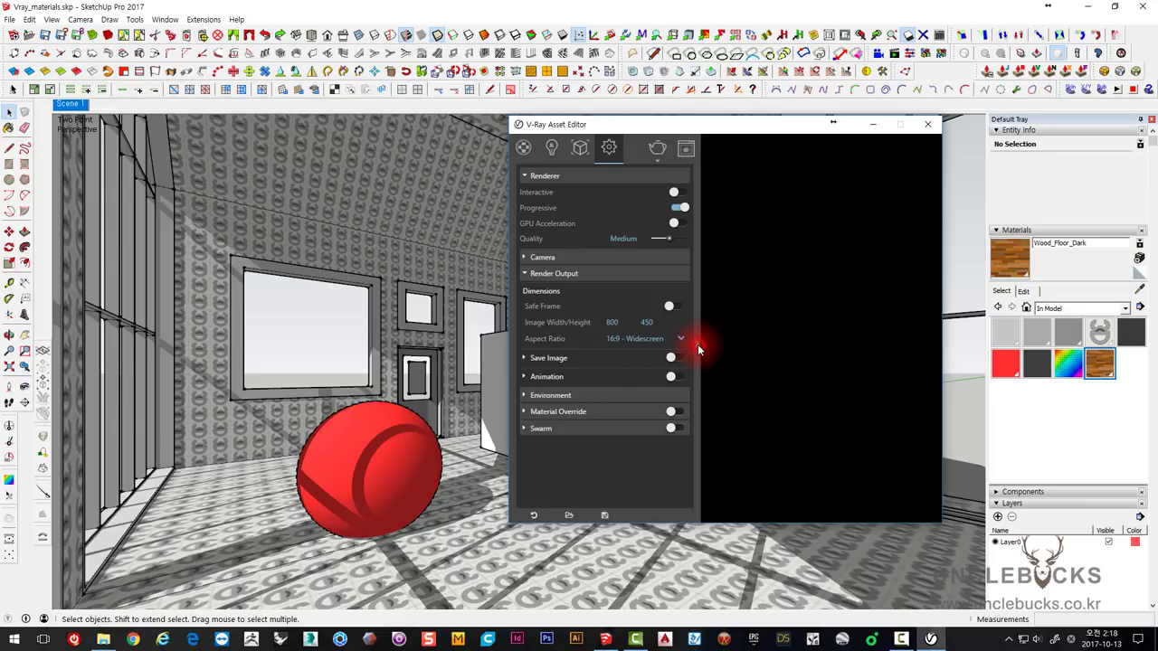
left_click_drag(664, 135, 528, 144)
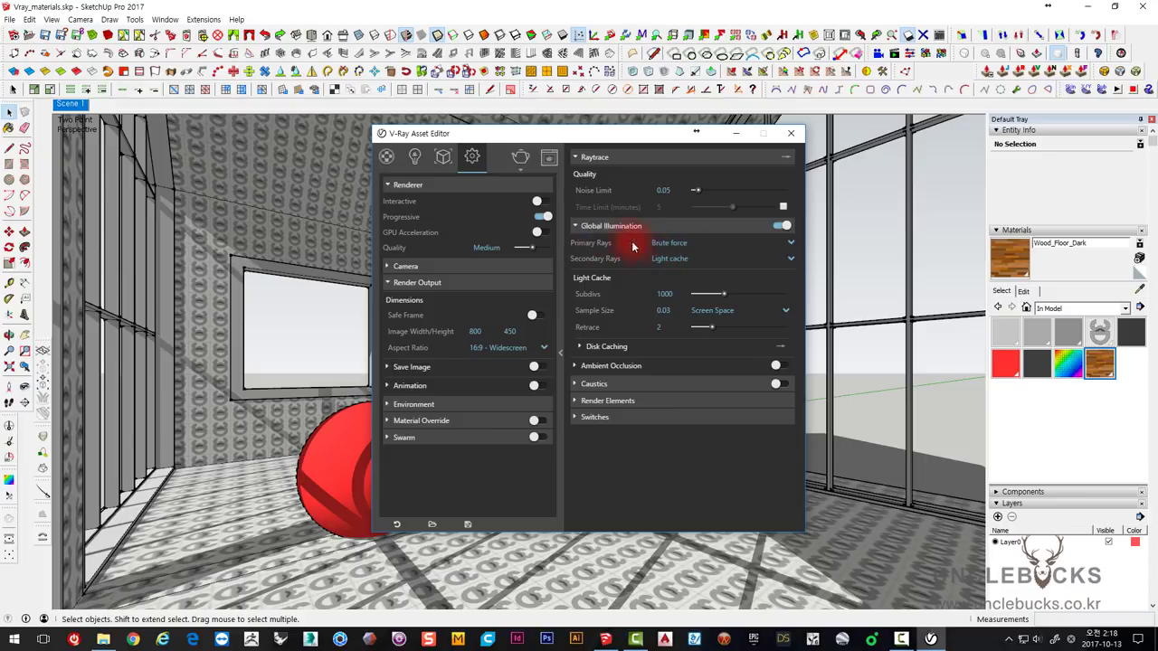
left_click(770, 242)
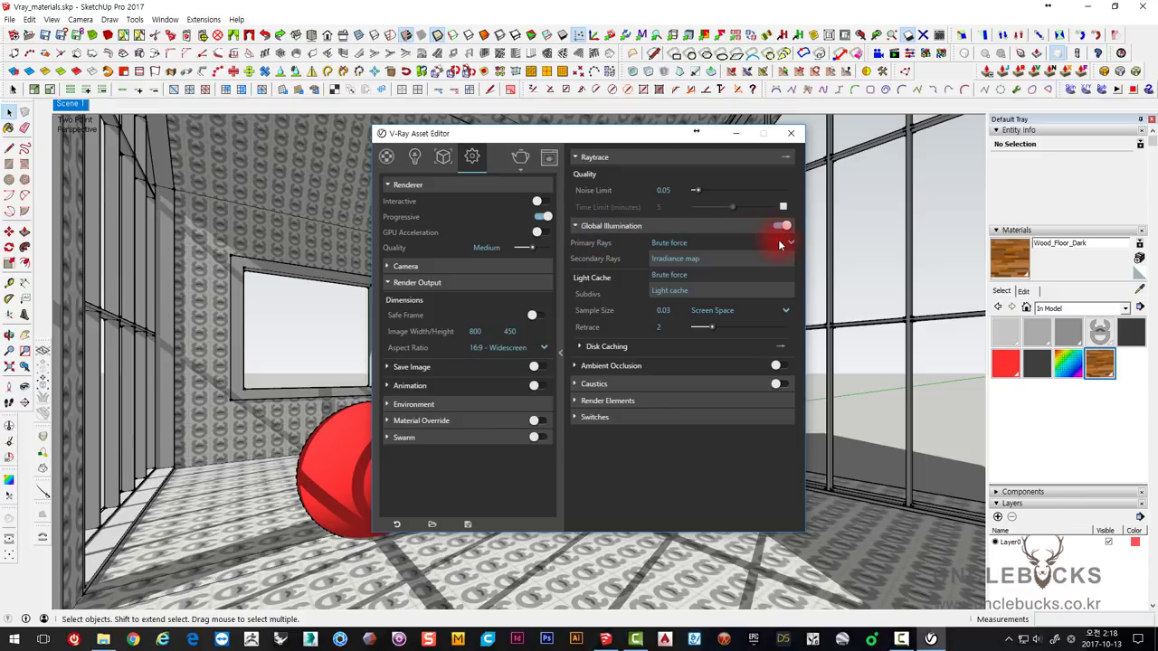
left_click(664, 259)
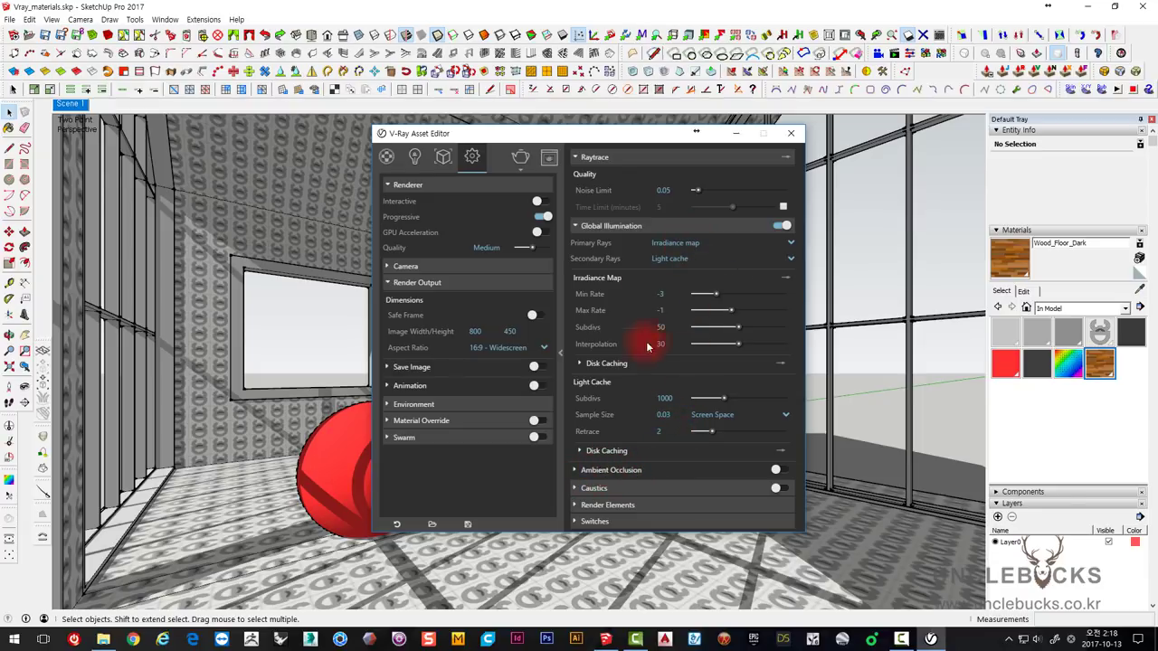
- Expand the Ambient Occlusion section and switch it on
left_click_drag(614, 135, 592, 87)
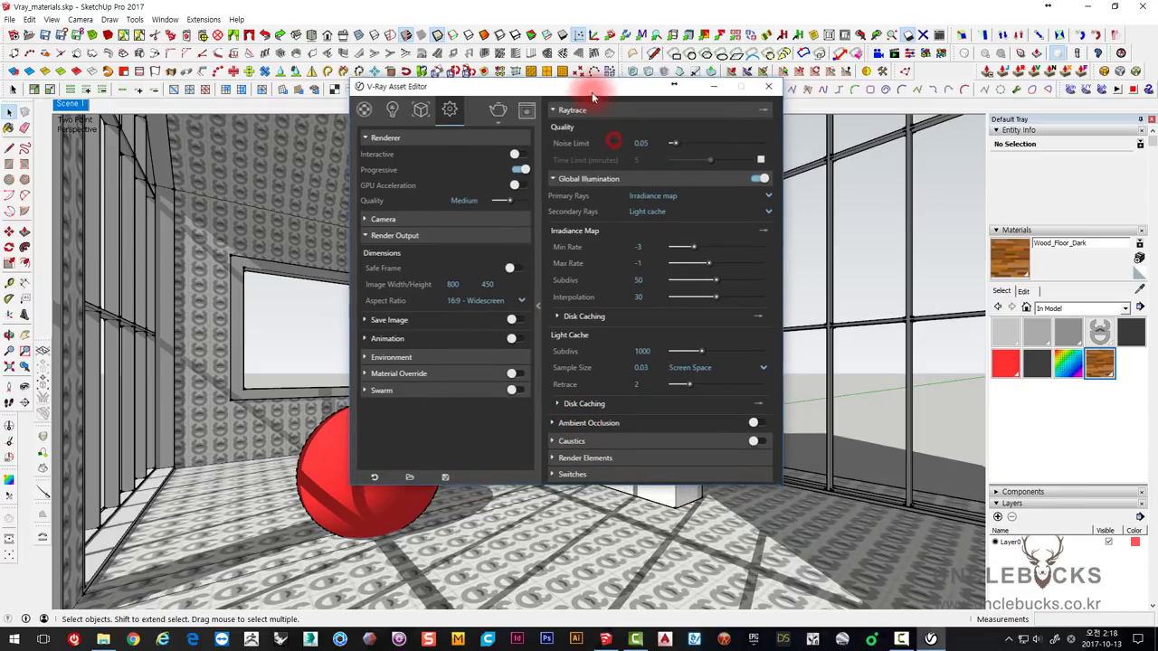
left_click(552, 421)
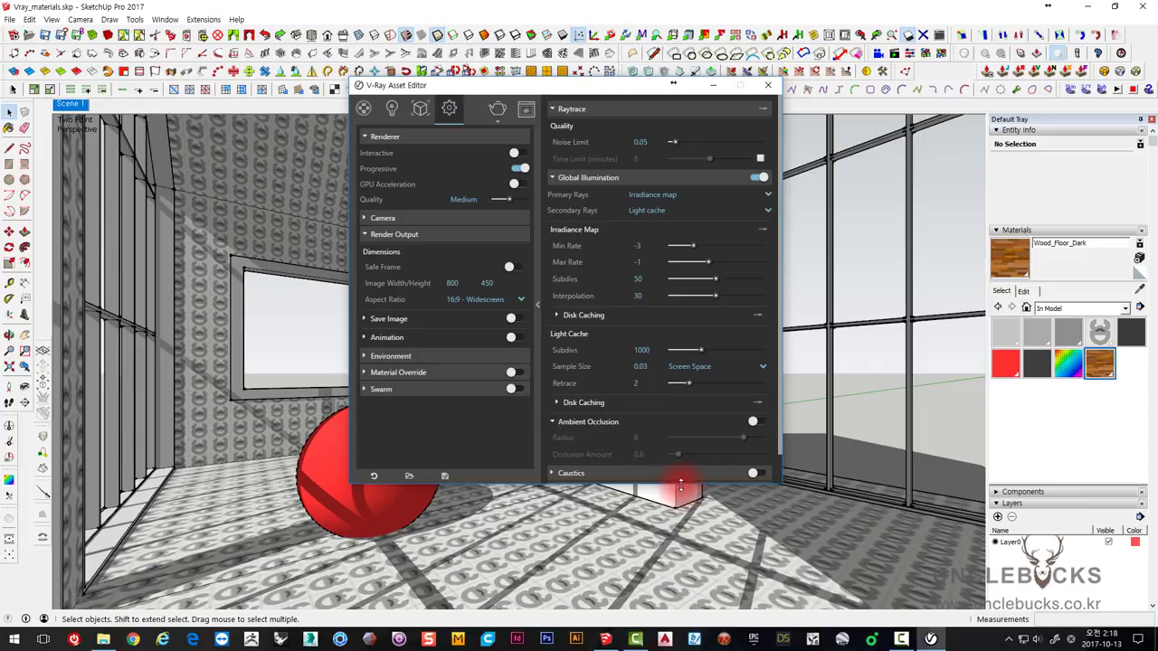
left_click_drag(680, 485, 679, 555)
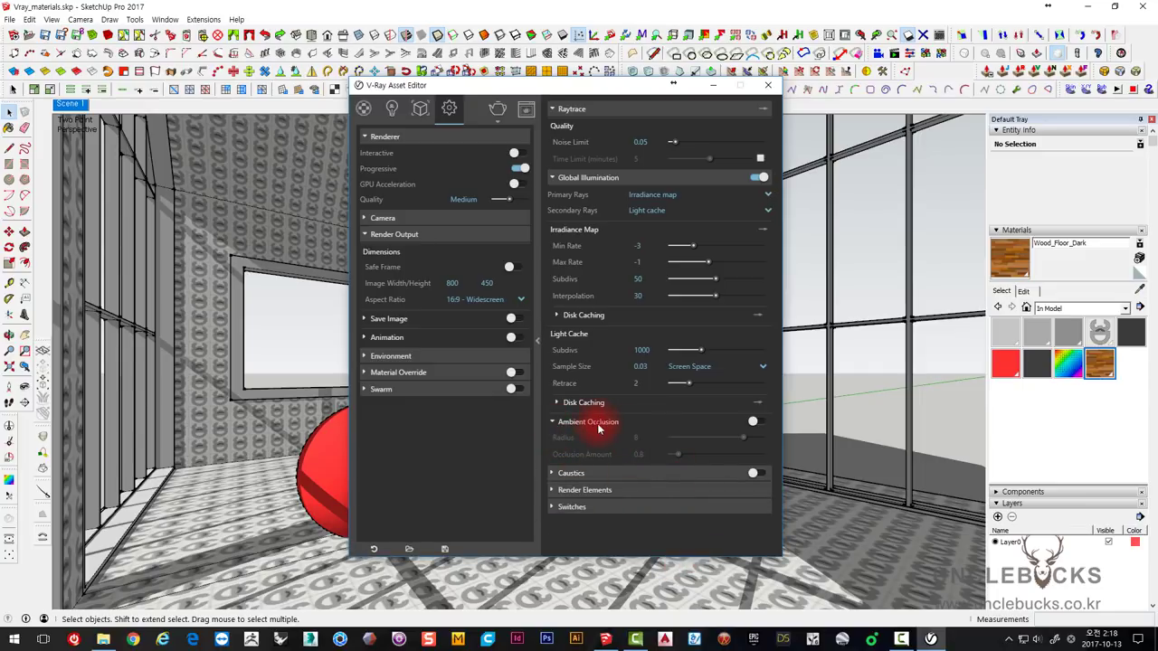
left_click(755, 424)
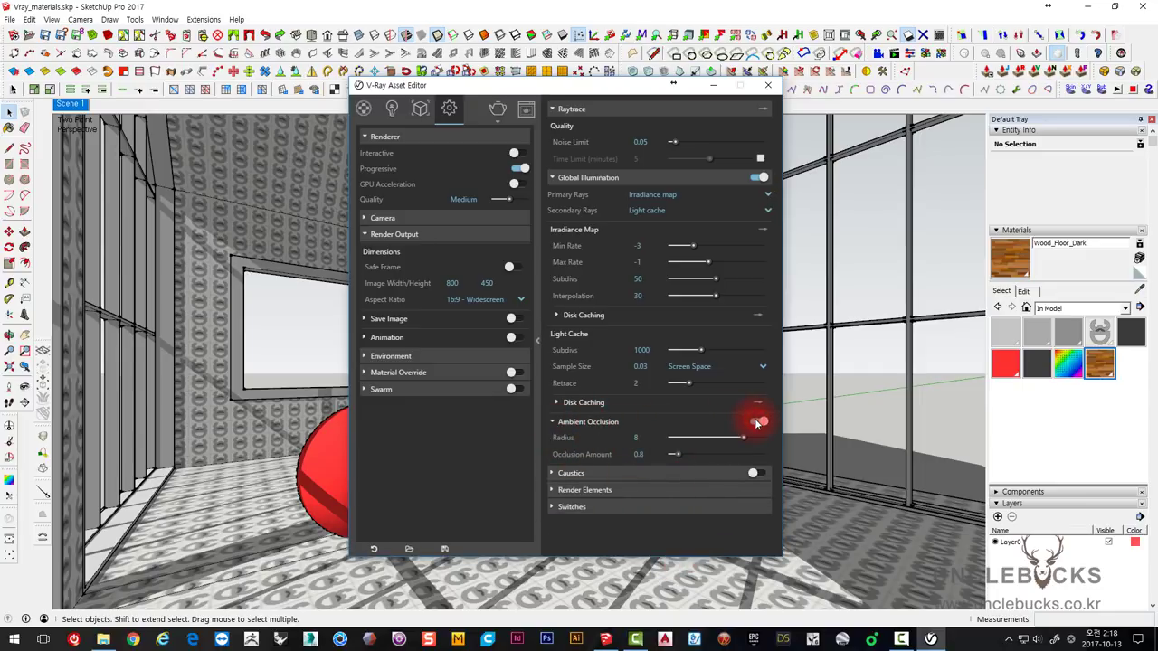
- Check the Ambient Occlusion Radius (8) and Occlusion Amount (0.8) values
left_click(641, 437)
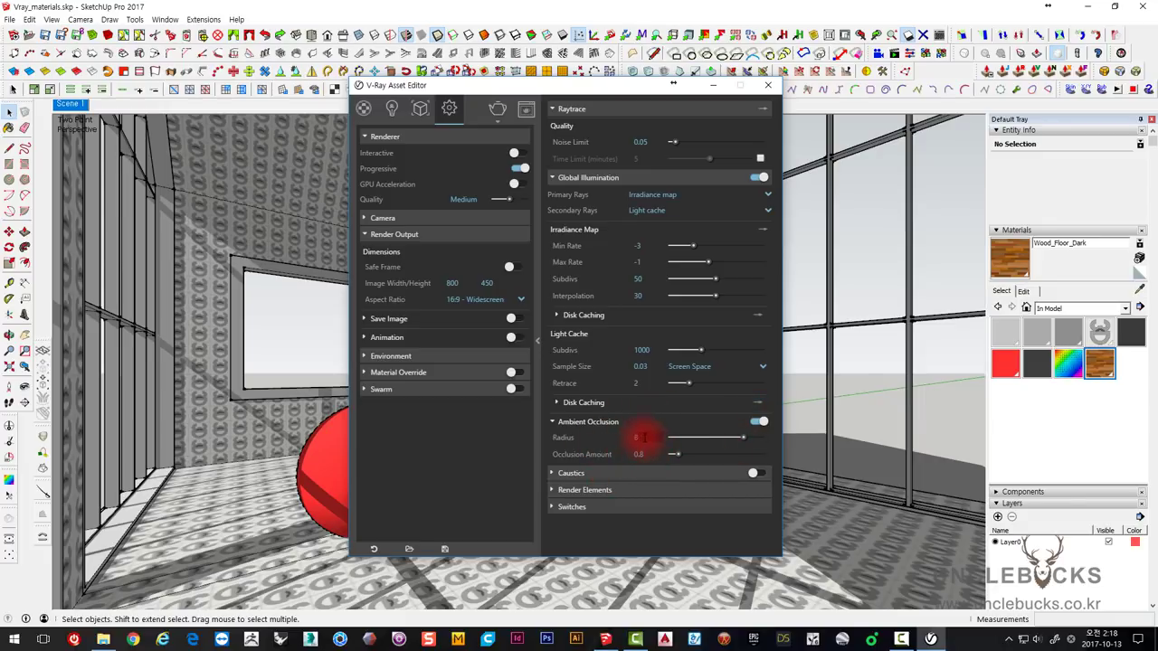
left_click(642, 454)
left_click(639, 454)
left_click(640, 438)
double_click(647, 438)
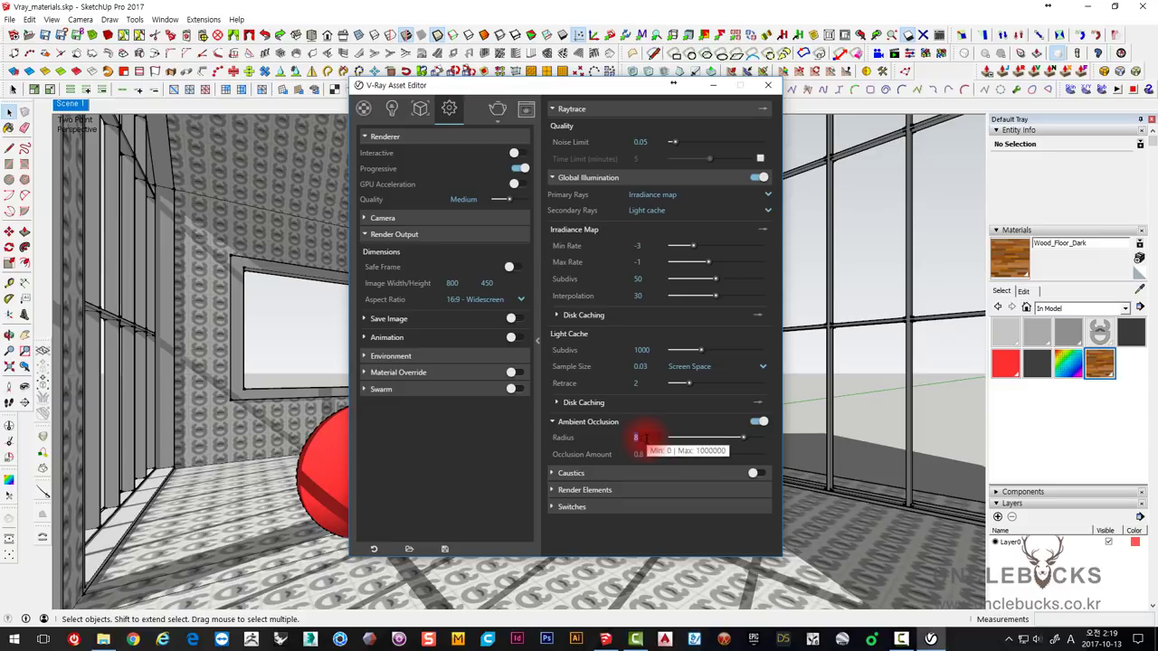
left_click_drag(579, 90, 688, 94)
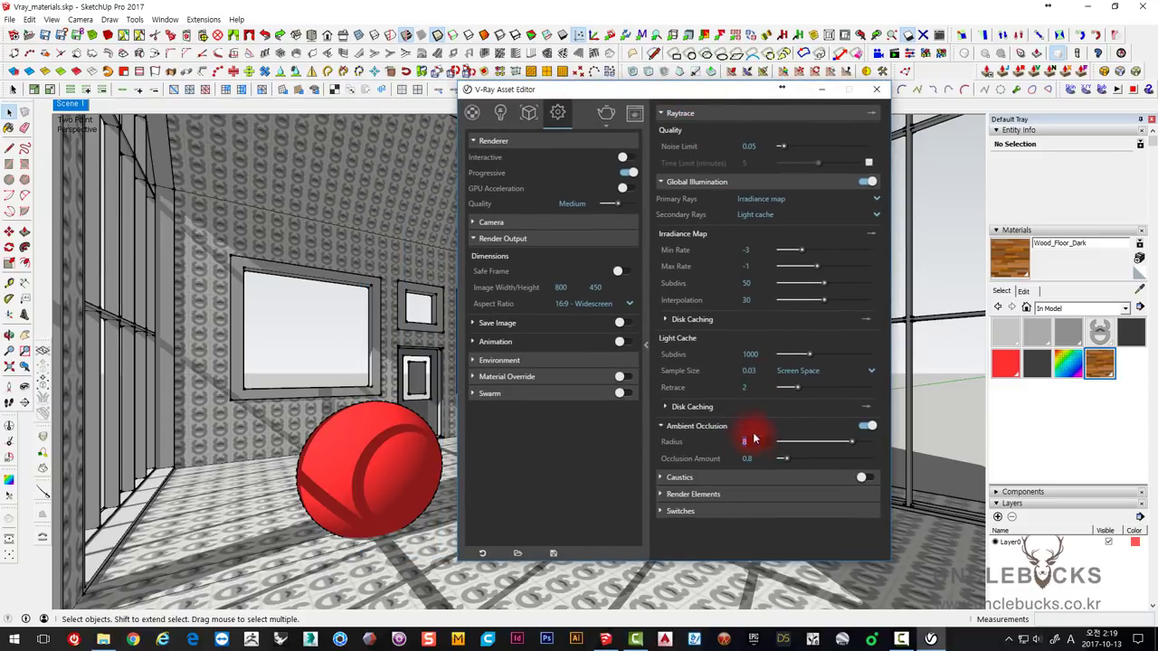
left_click_drag(754, 439, 759, 439)
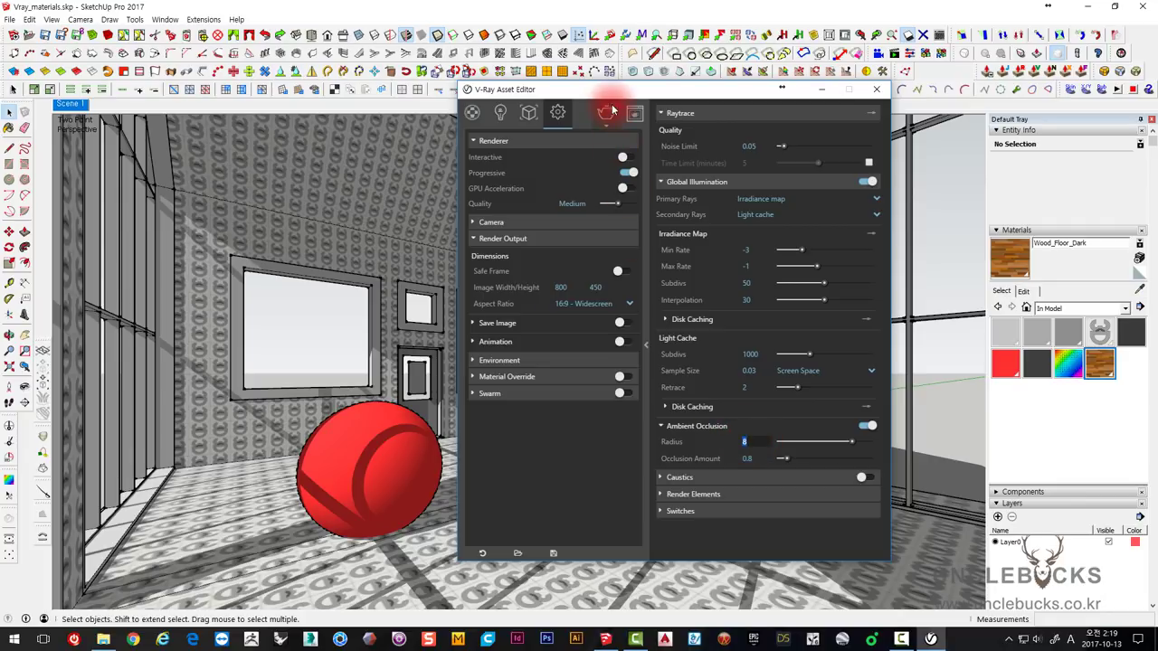
left_click_drag(617, 95, 601, 96)
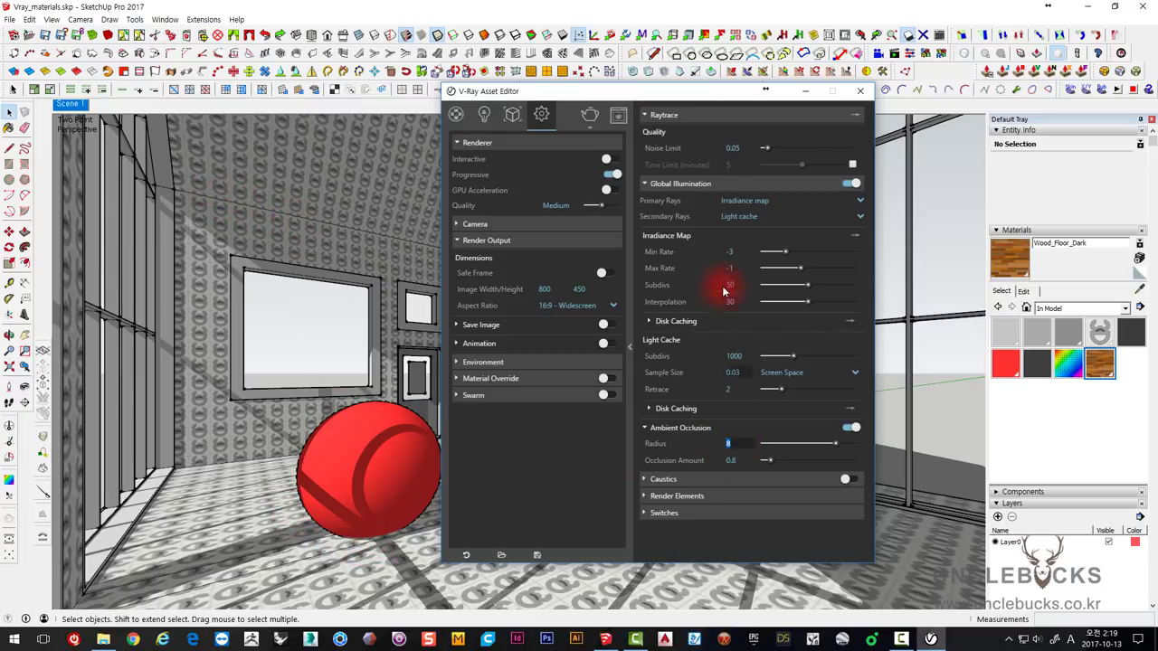
left_click_drag(697, 92, 702, 80)
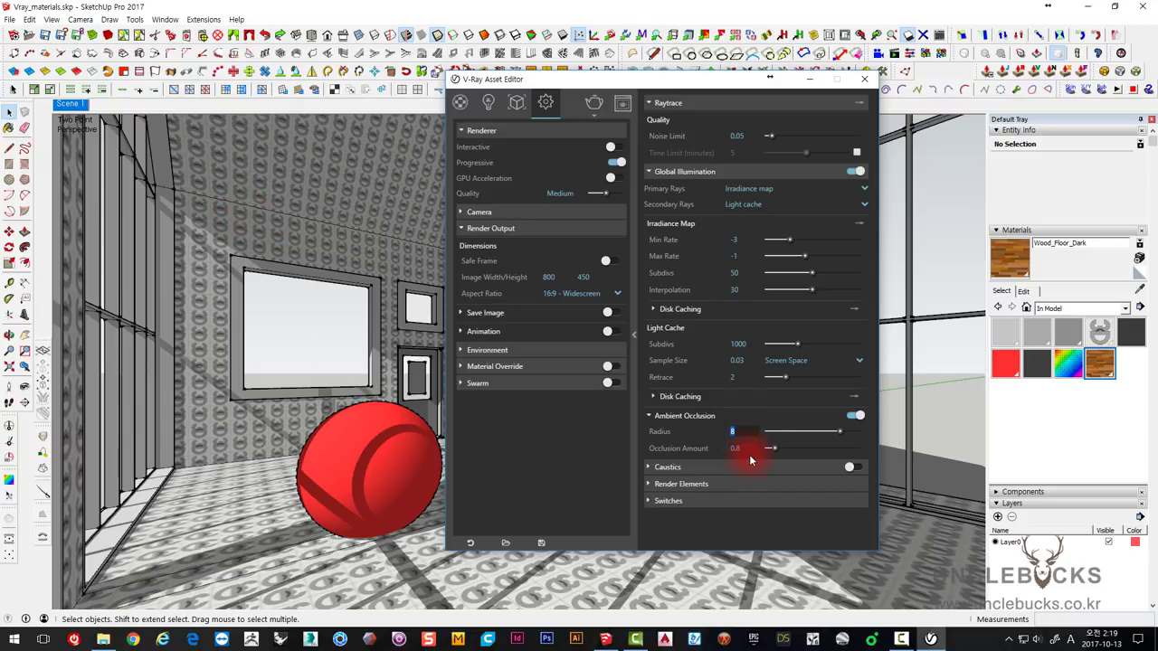
mouse_move(732, 431)
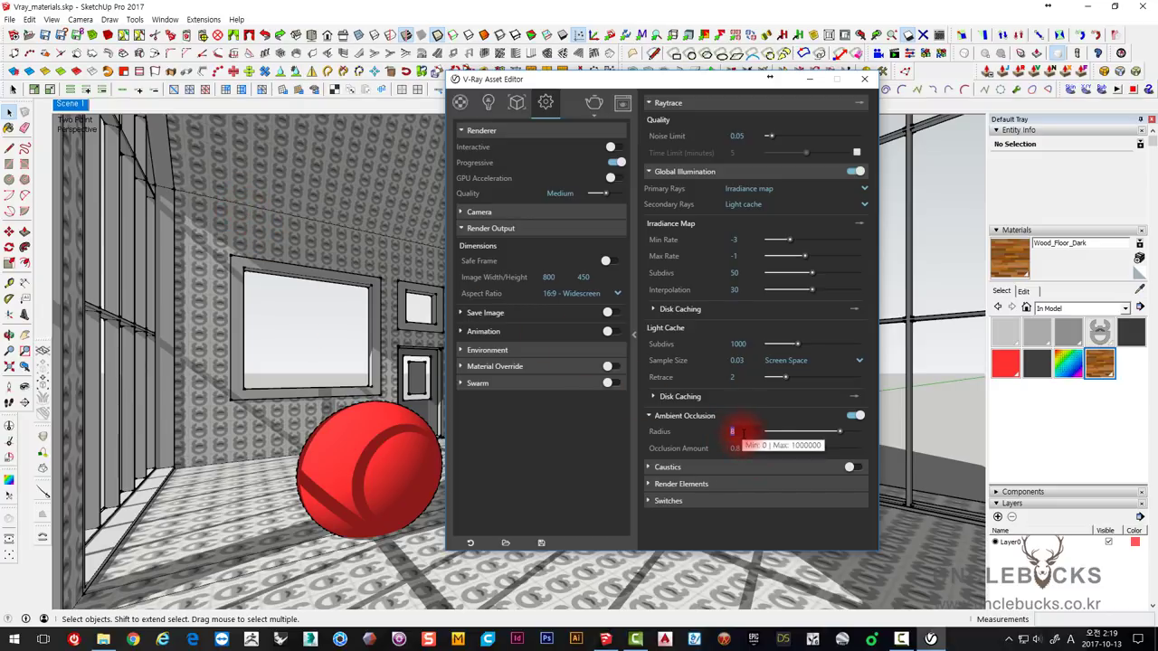
left_click(738, 448)
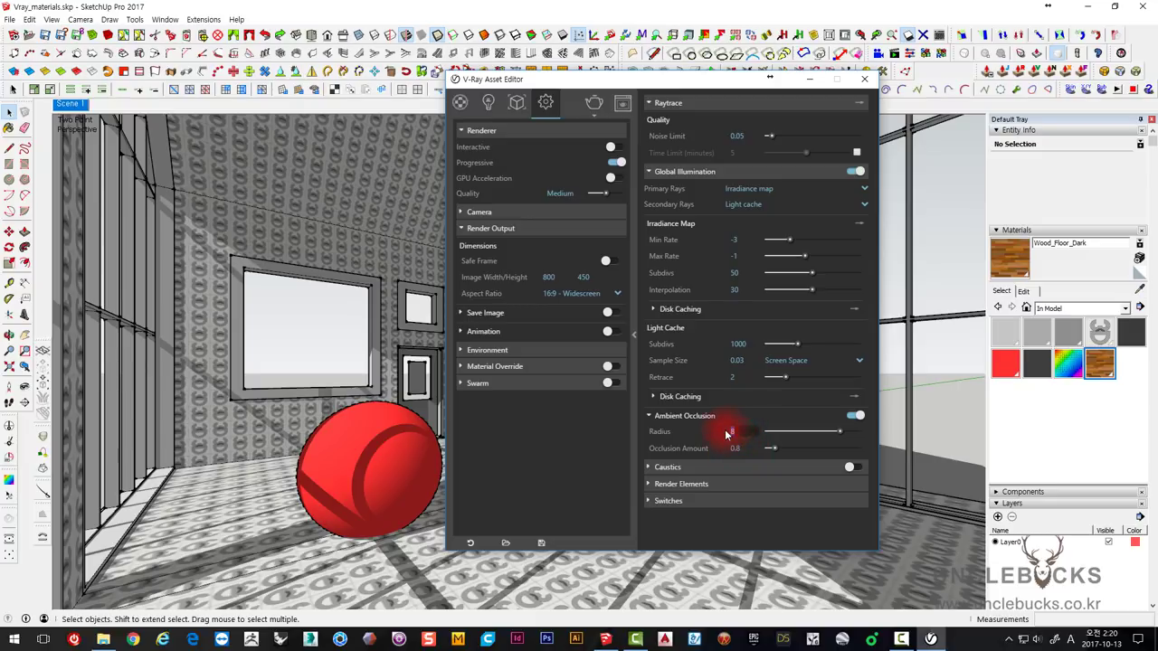
left_click(743, 448)
double_click(731, 450)
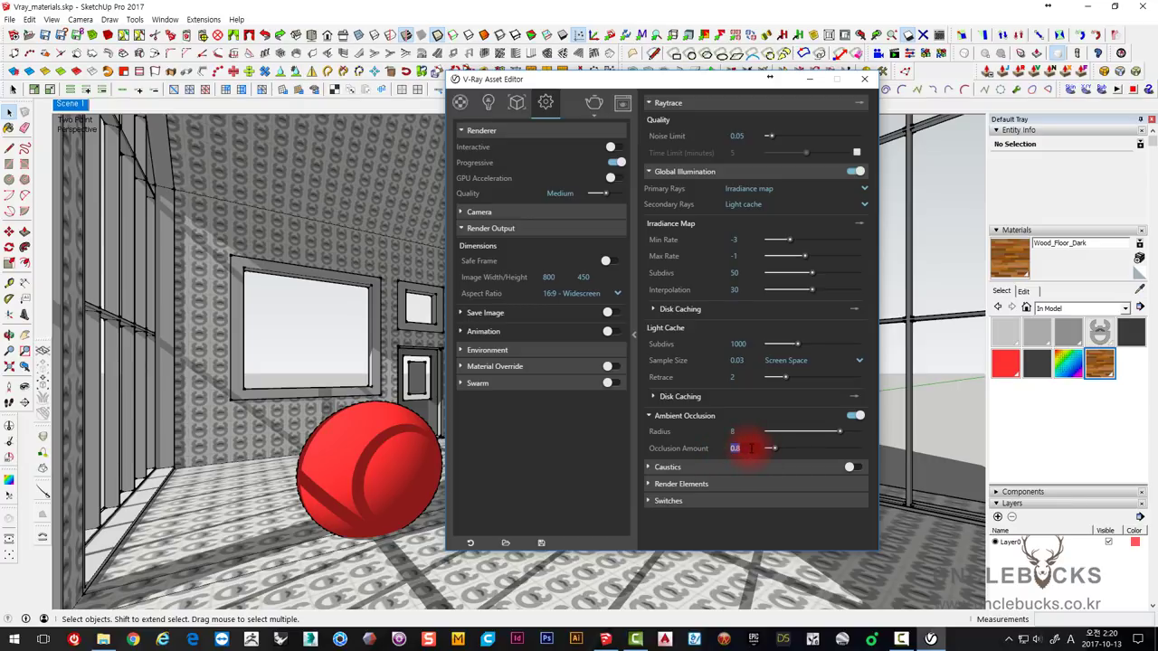
left_click(750, 448)
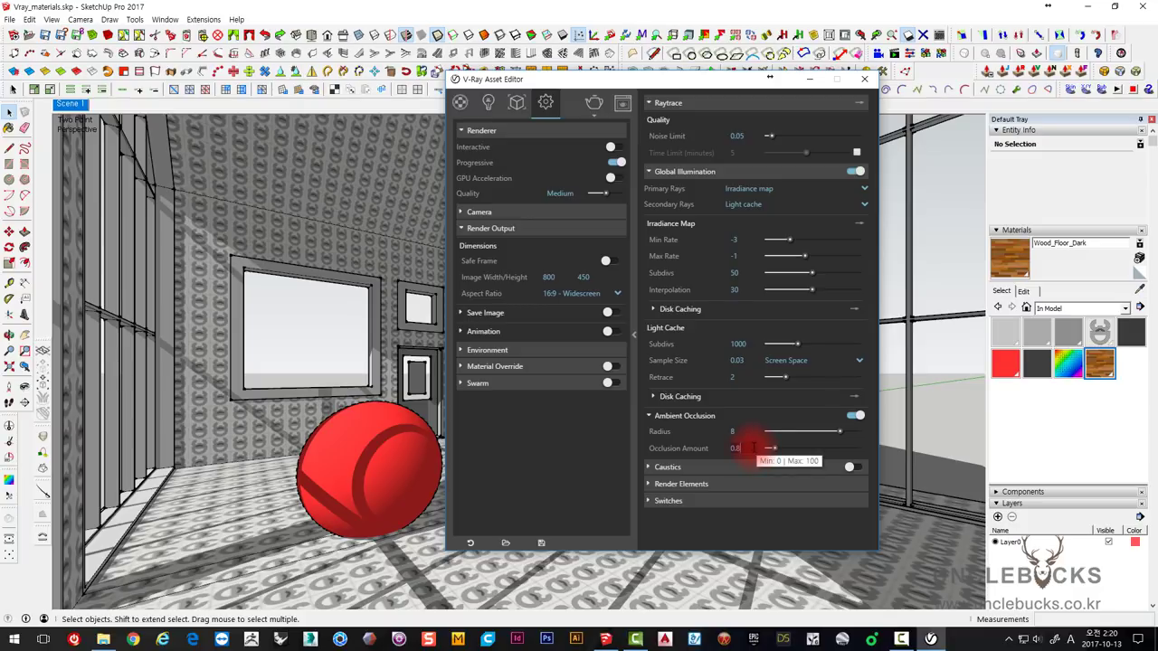
double_click(734, 431)
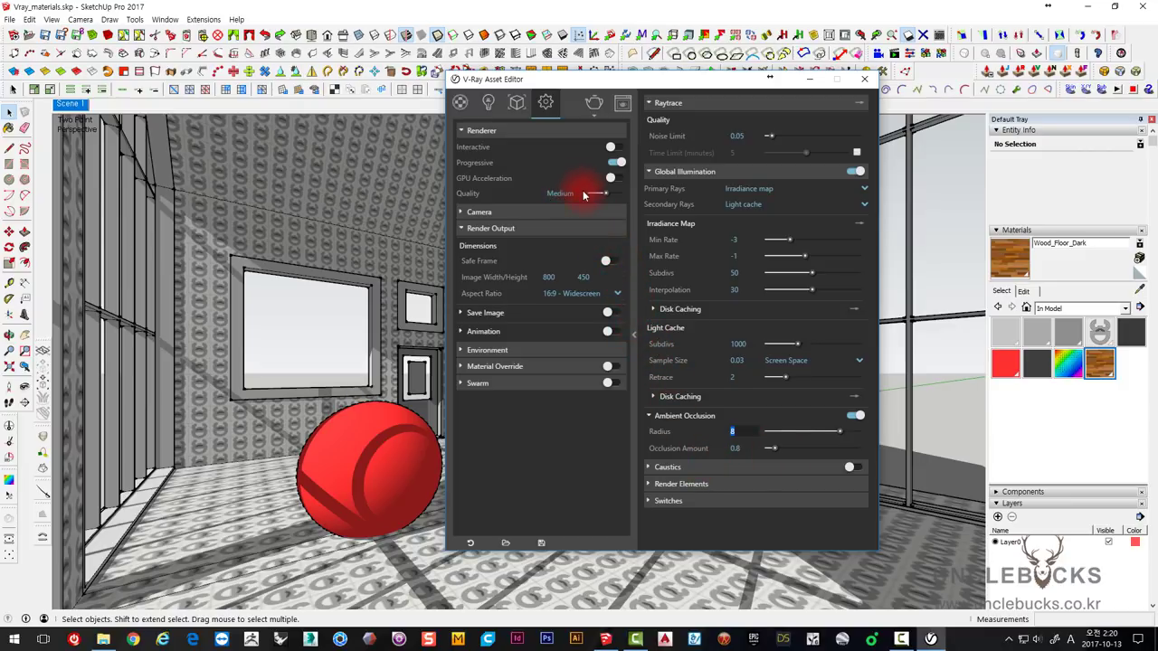
left_click_drag(607, 198, 621, 203)
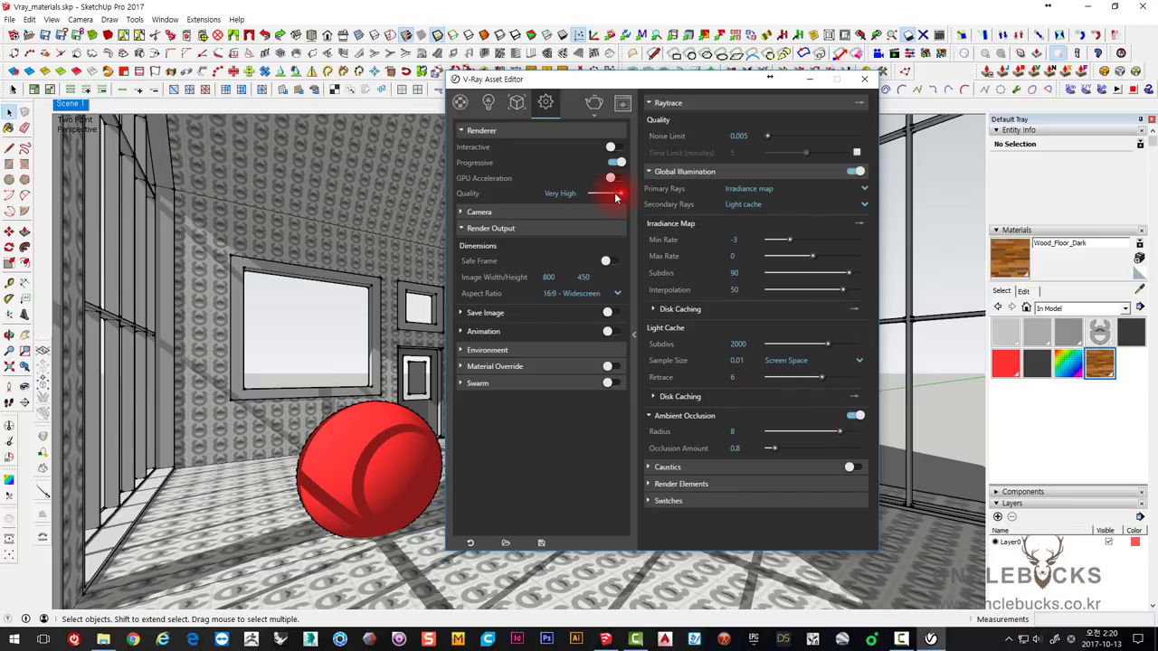
left_click_drag(618, 194, 608, 197)
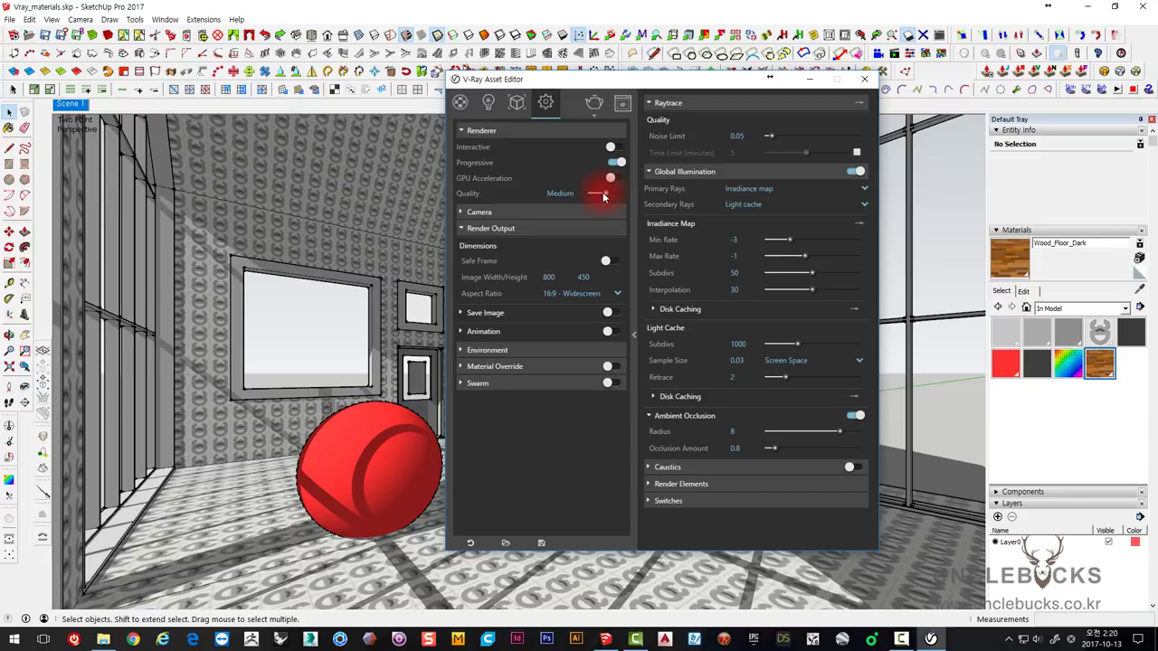
left_click_drag(604, 196, 601, 199)
left_click_drag(602, 199, 612, 200)
left_click_drag(612, 201, 610, 201)
left_click_drag(610, 201, 615, 201)
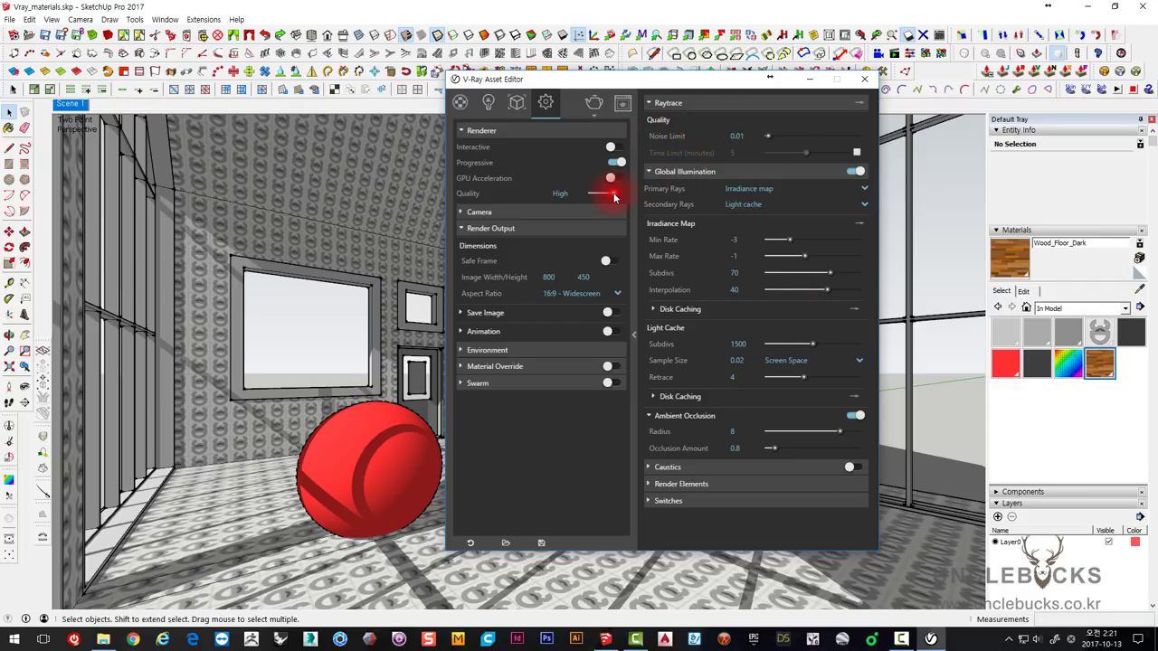
left_click_drag(612, 198, 605, 195)
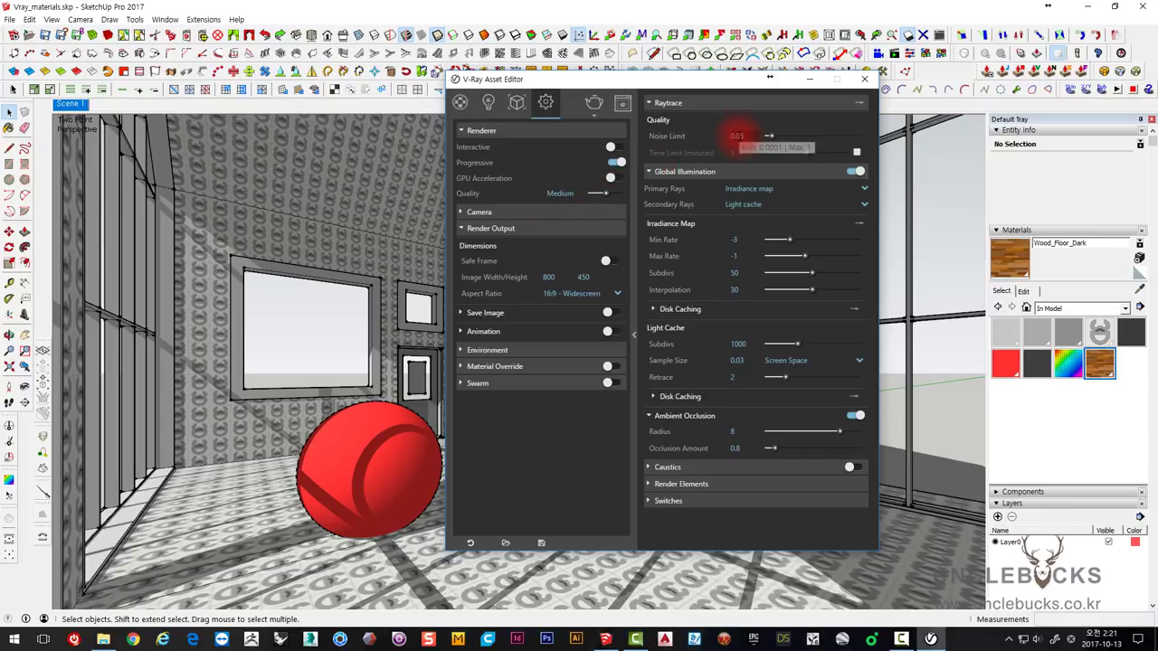
- Set render quality to High and change the Noise Limit from 0.01 to 0.001
left_click(611, 197)
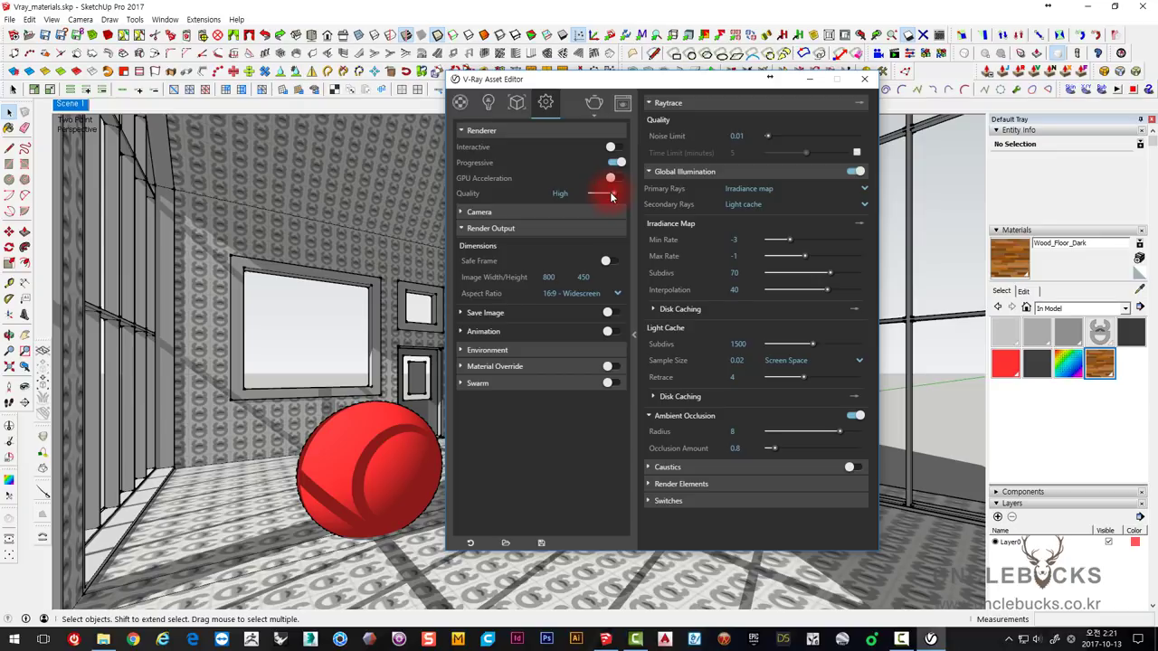
double_click(737, 135)
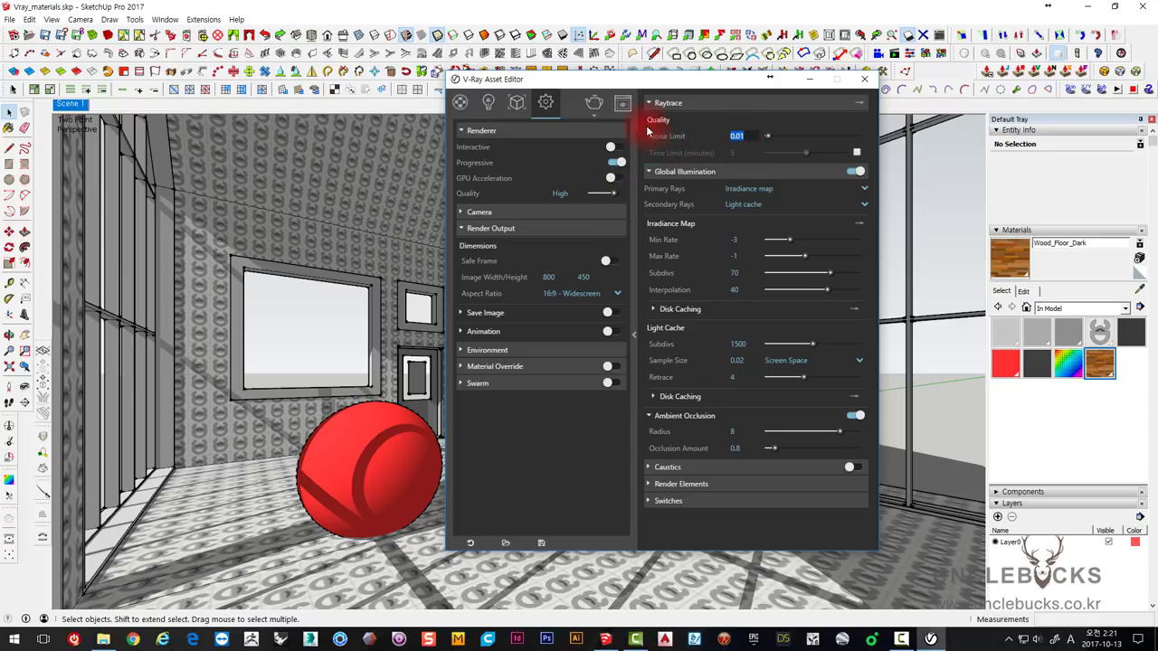
left_click(738, 136)
double_click(744, 136)
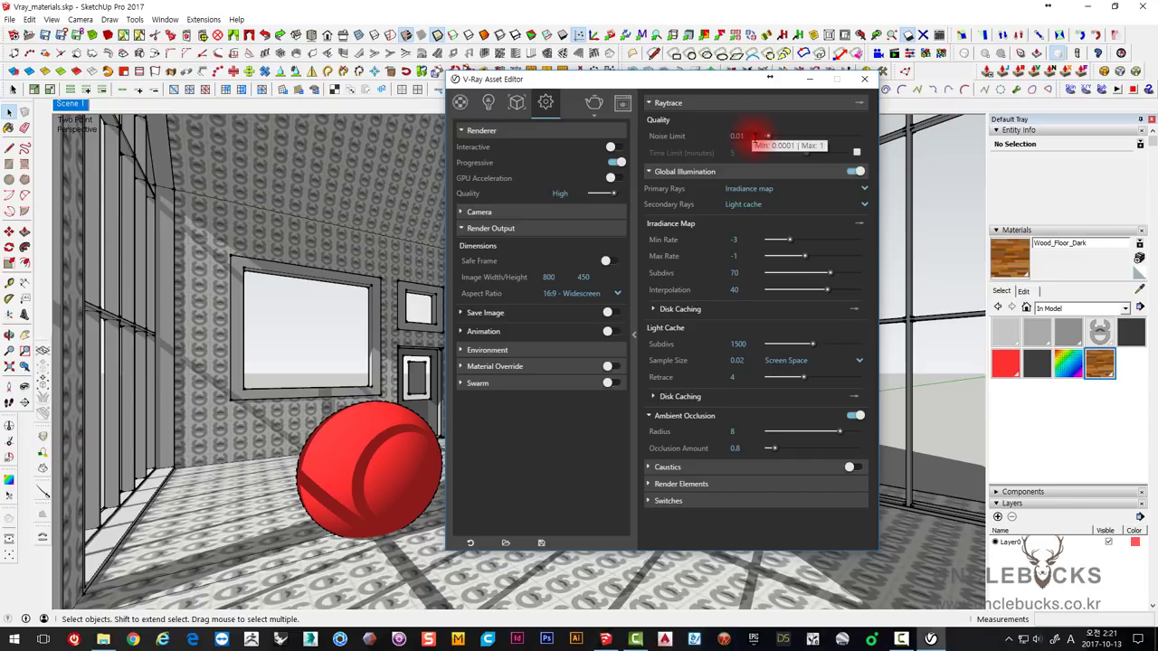
left_click_drag(755, 136, 737, 134)
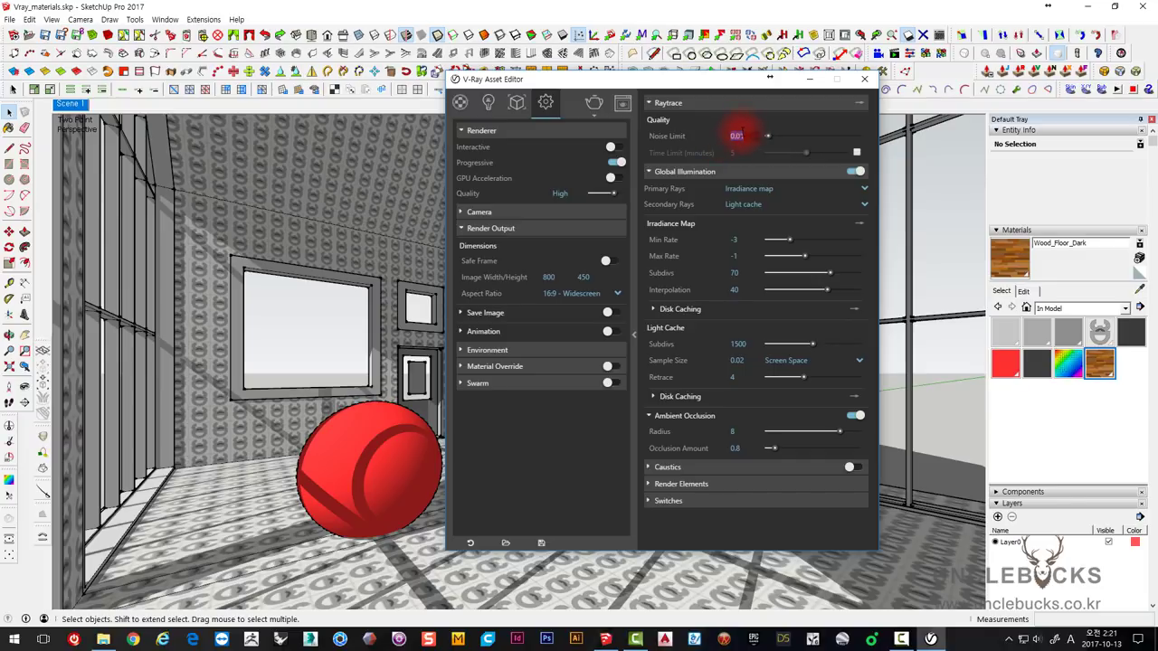
left_click(737, 134)
type("0")
mouse_move(755, 136)
left_mouse_down()
mouse_move(736, 136)
mouse_move(749, 134)
left_mouse_up()
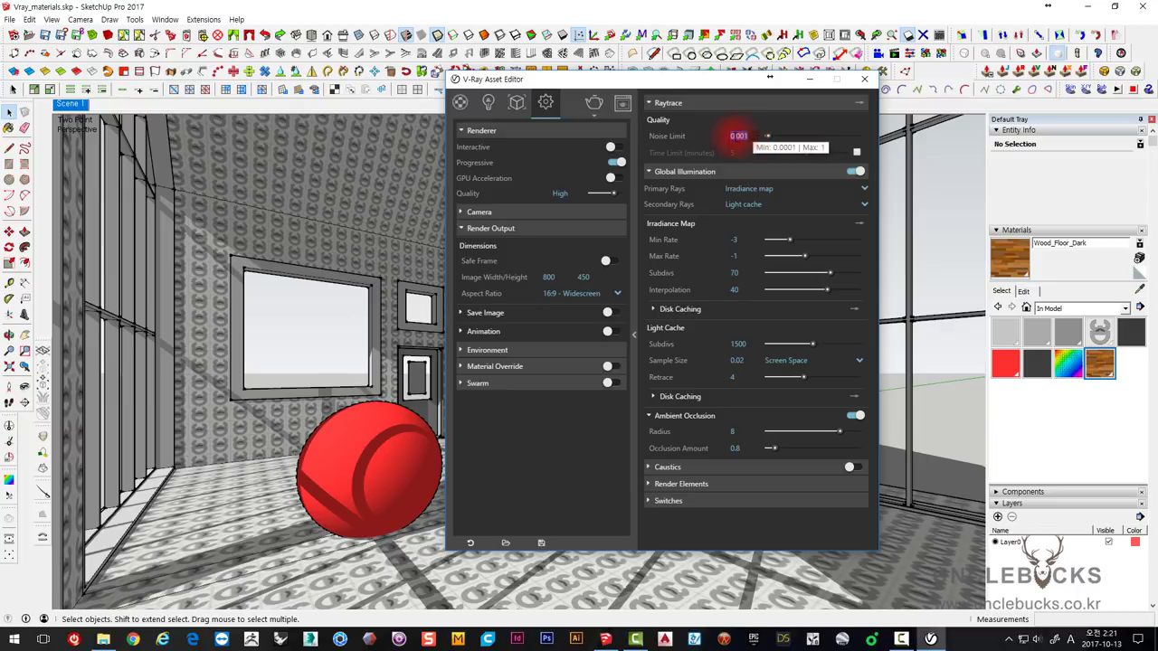
left_click_drag(756, 134, 747, 138)
left_click(747, 160)
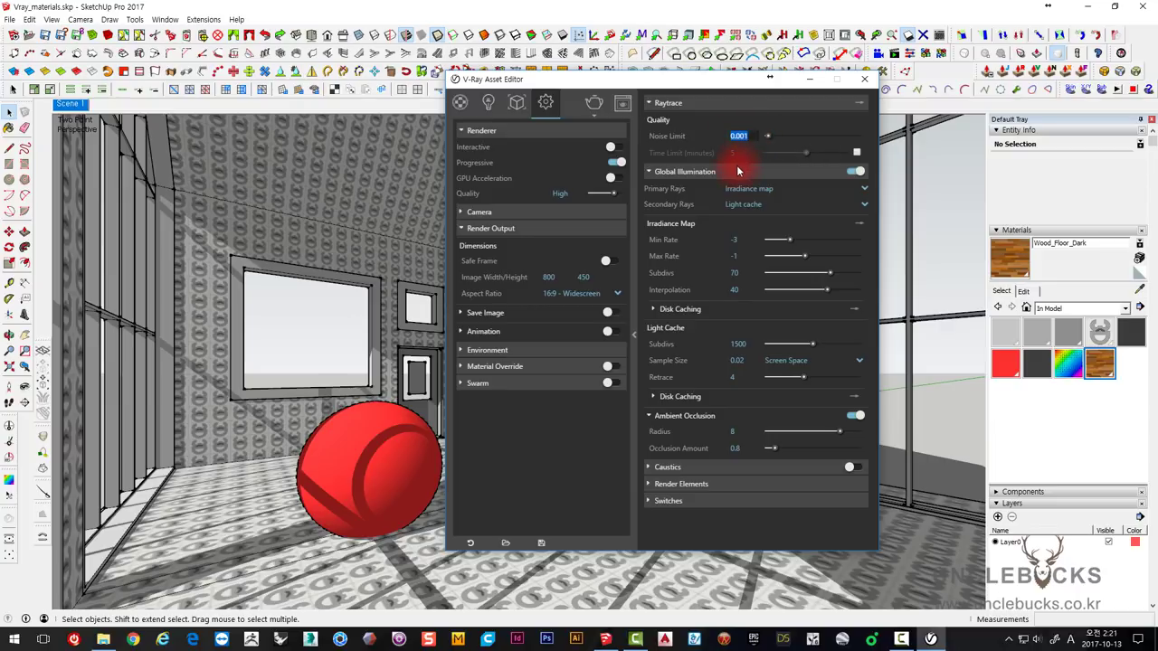
left_click(747, 136)
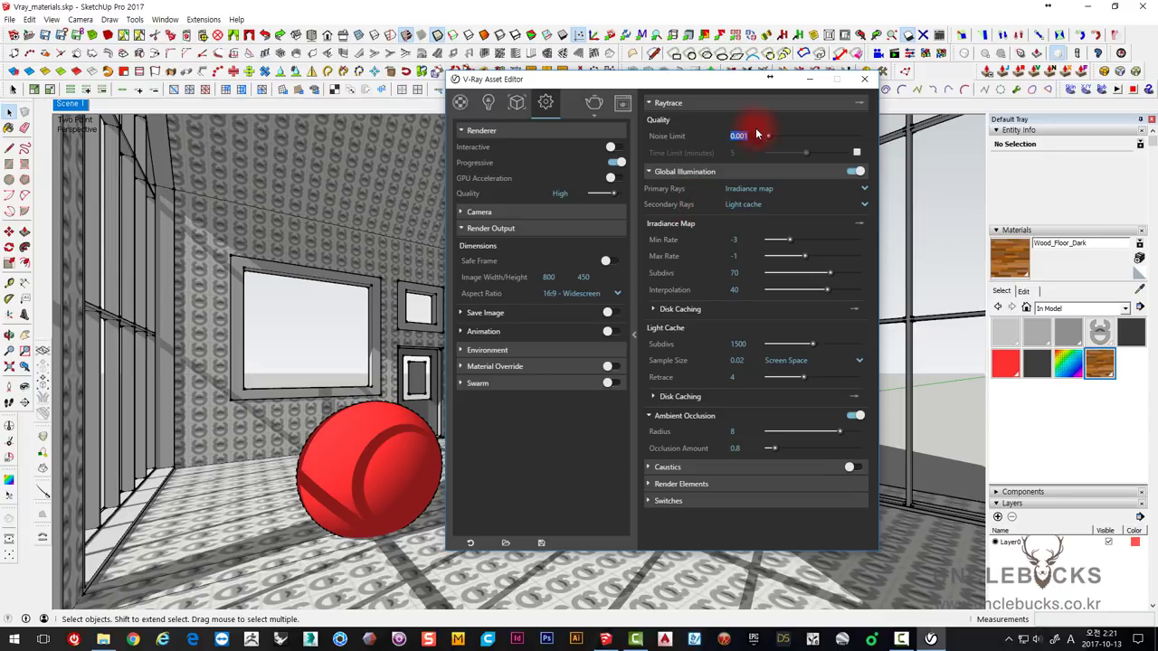
left_click(747, 136)
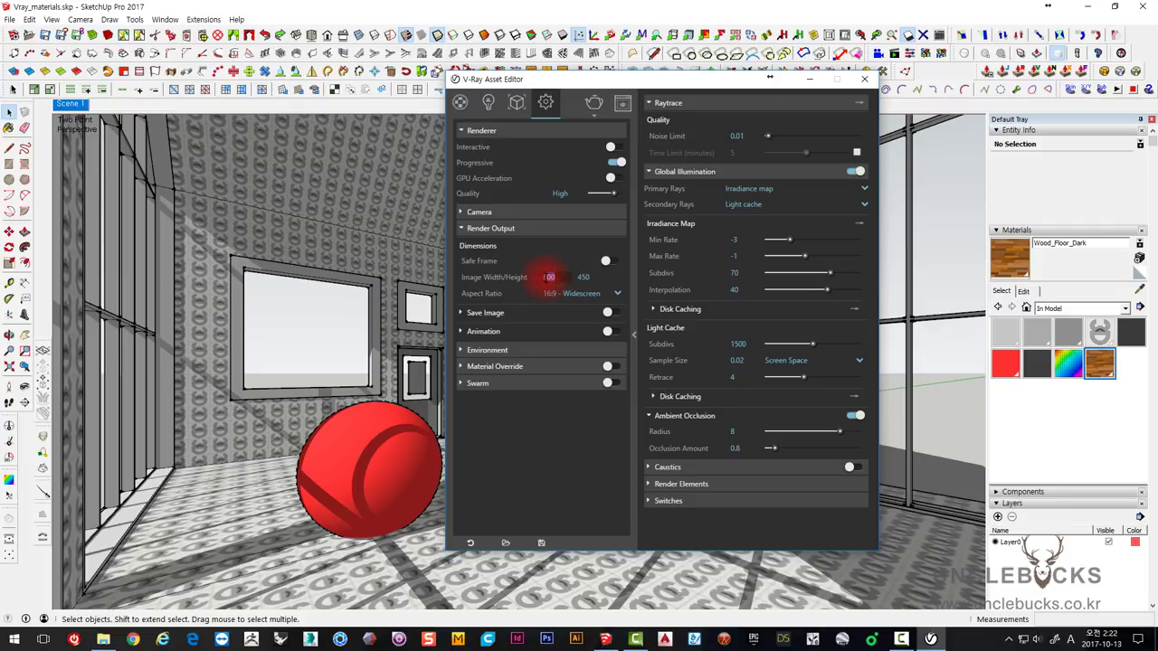
- Run a quick render at the current 800 × 450 output and close it
double_click(548, 277)
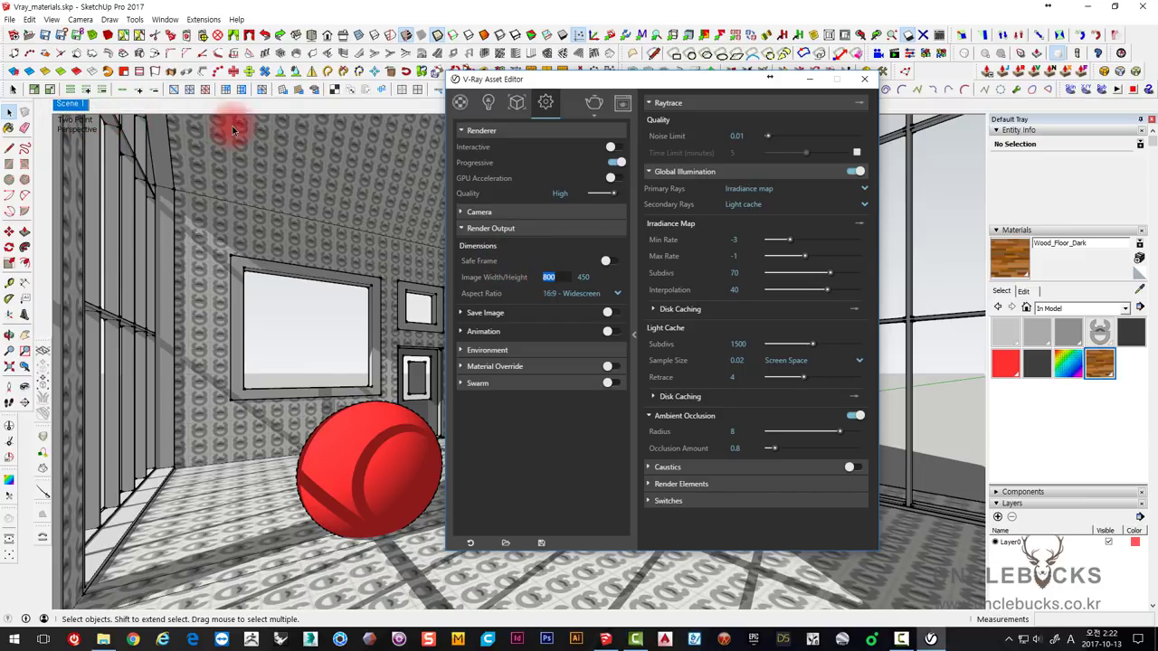
left_click(620, 104)
left_click_drag(434, 187, 298, 159)
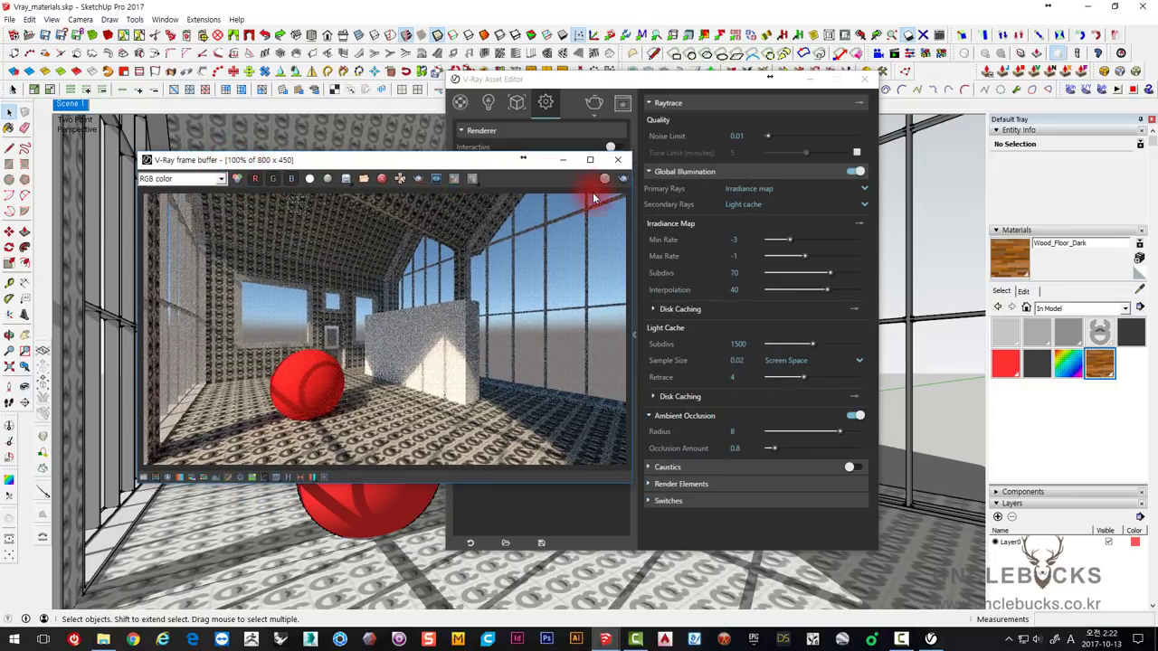
left_click(618, 159)
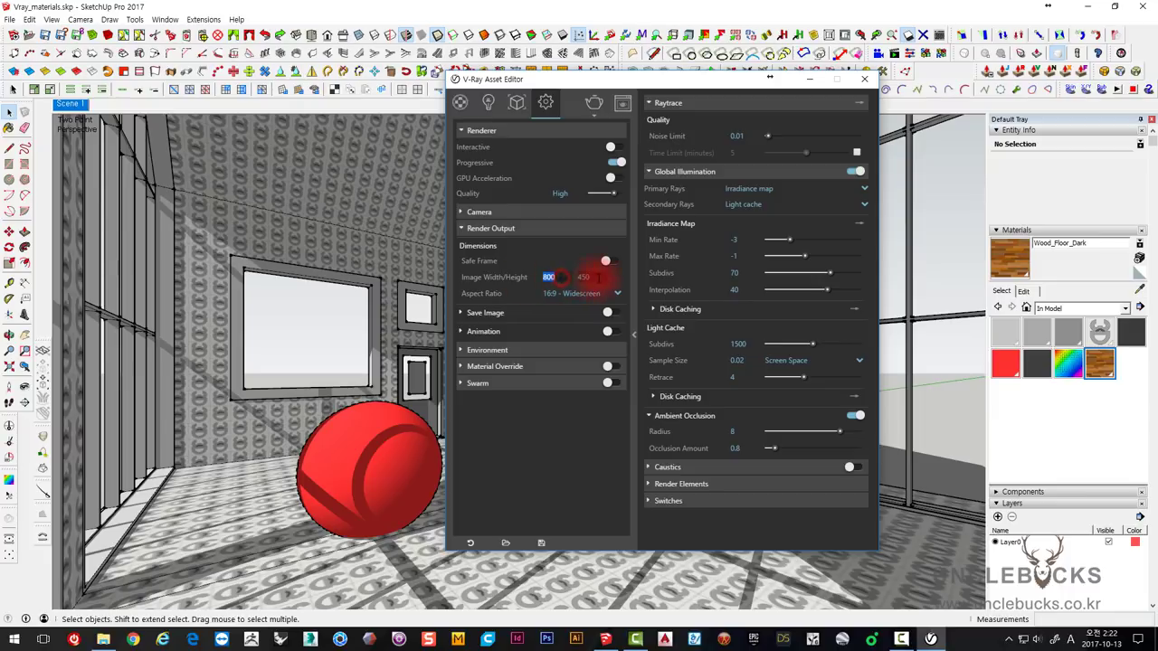
- Switch the aspect ratio to 1:1 Square (450 × 450) and run a test render
double_click(583, 277)
left_click(589, 296)
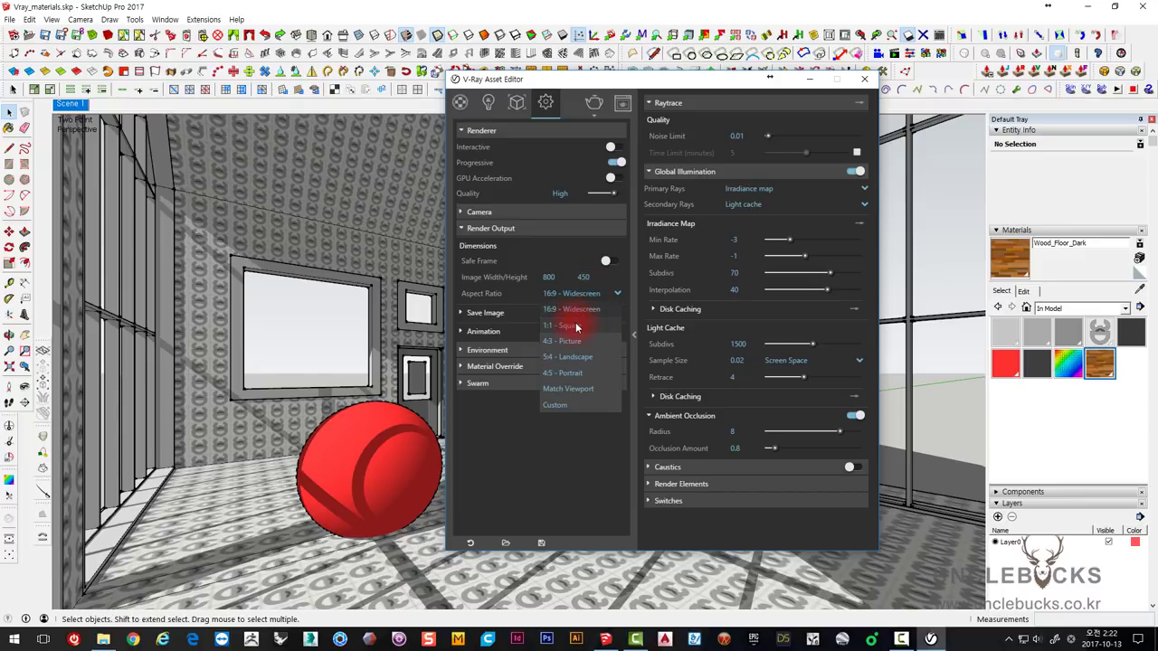
left_click(589, 293)
left_click(622, 102)
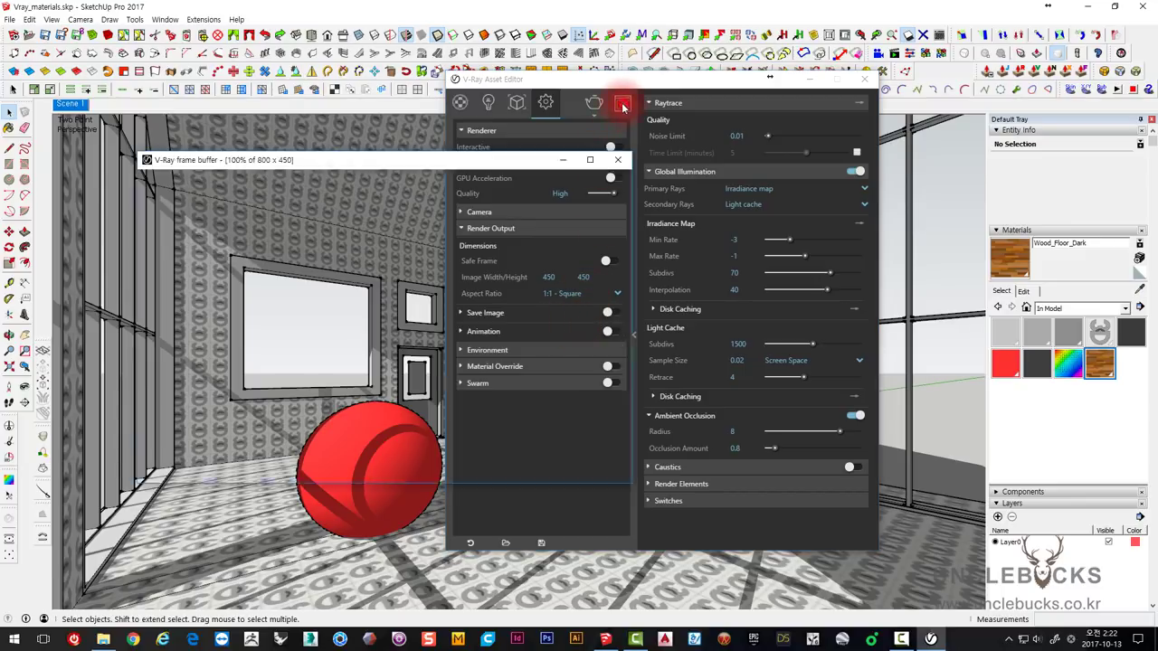
left_click(619, 159)
left_click(593, 102)
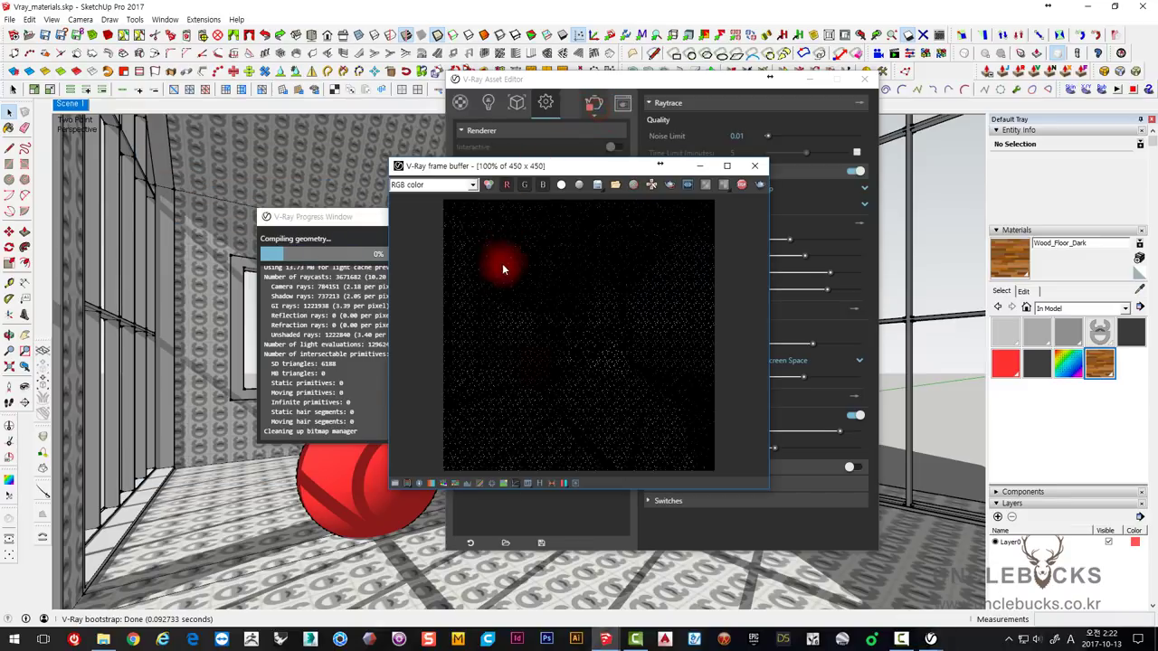
left_click(755, 166)
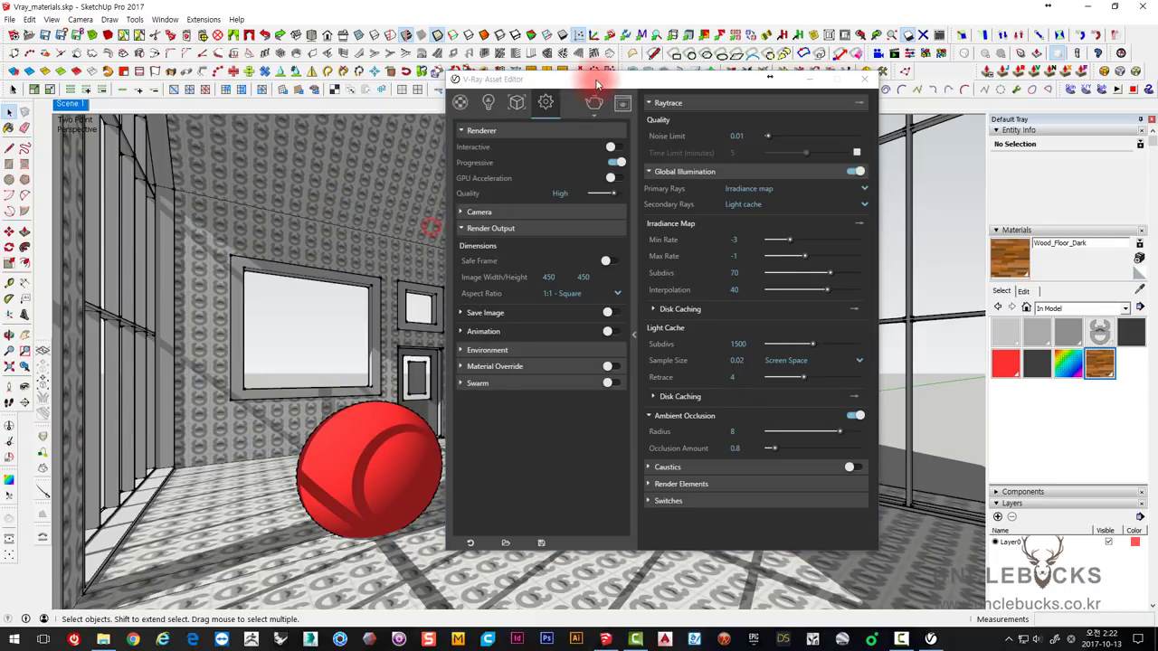
left_click_drag(587, 85, 459, 166)
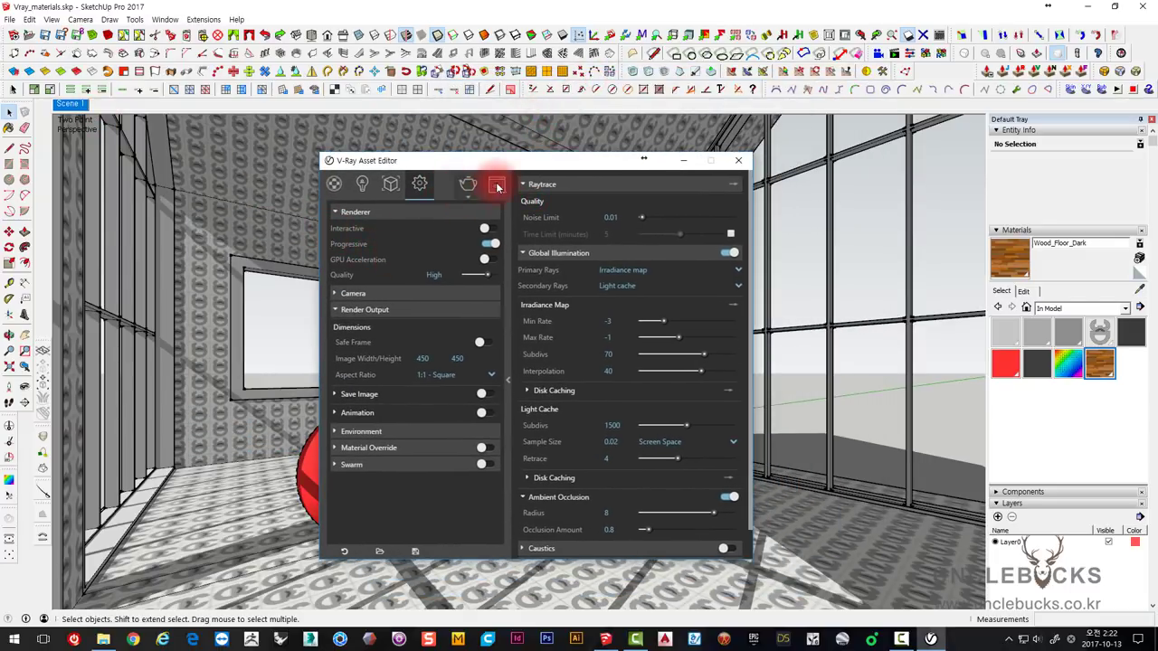
- Review the 450 × 450 square render, close it, and open the Aspect Ratio list
left_click(495, 184)
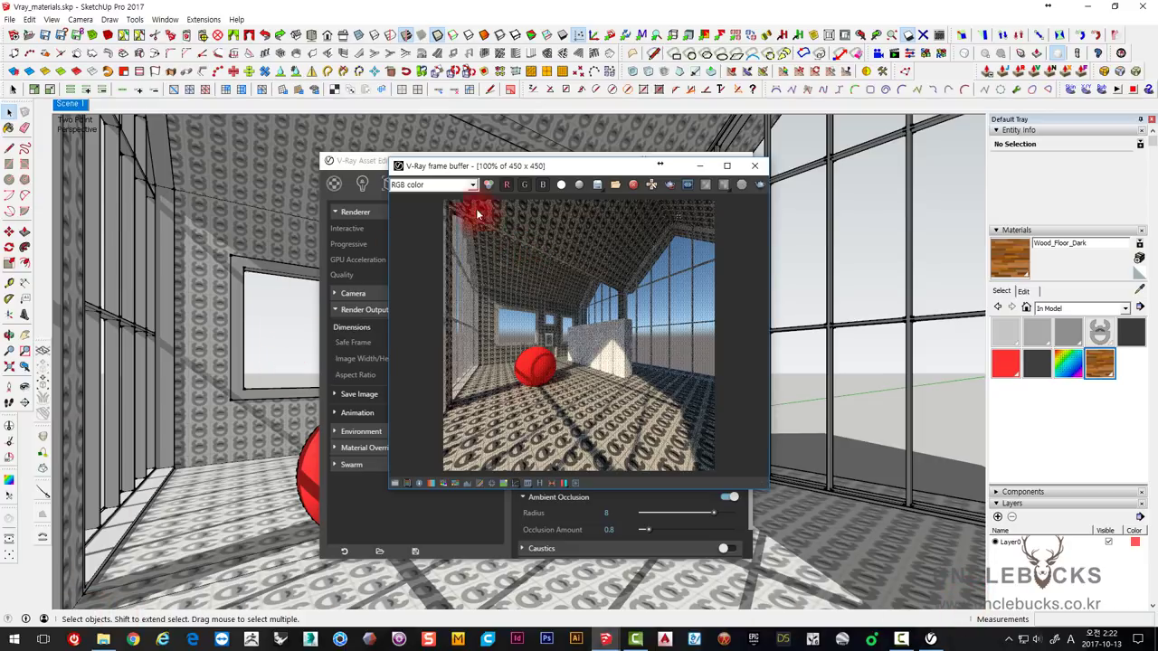
left_click(754, 166)
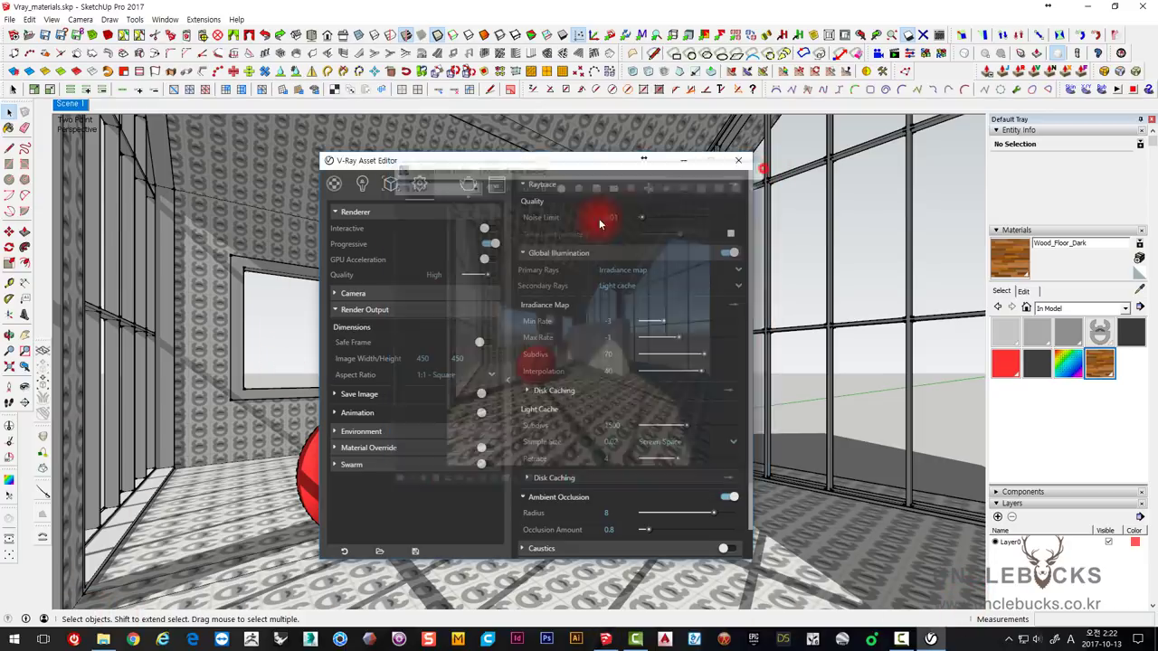
left_click_drag(438, 160, 454, 132)
left_click(462, 347)
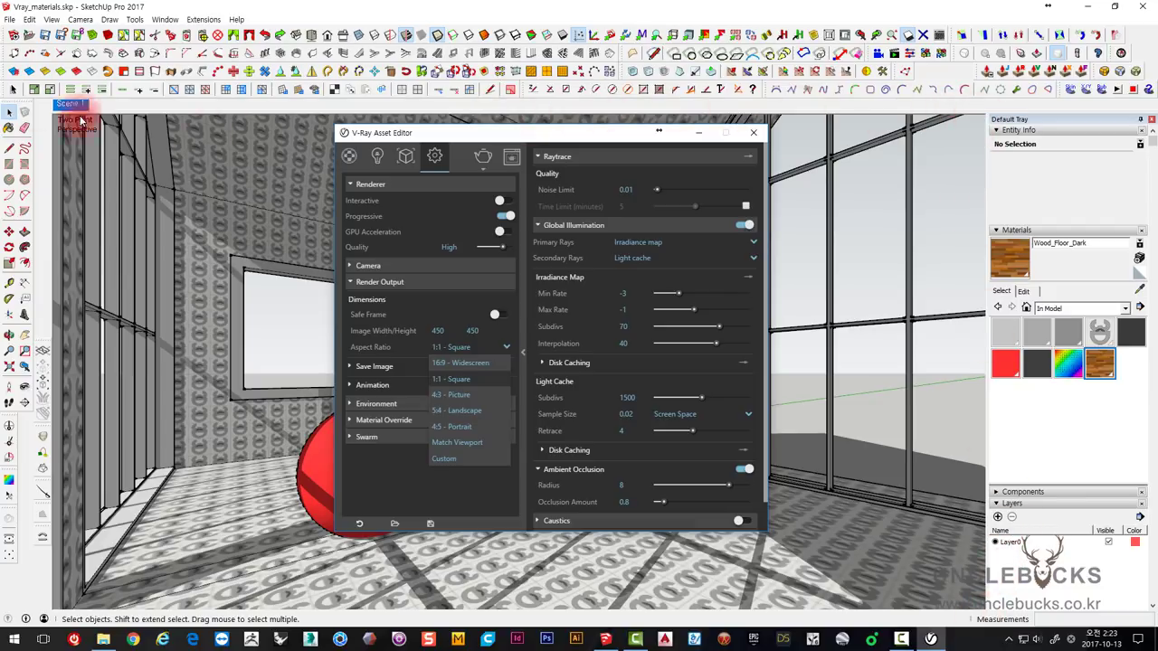
- Set the aspect ratio to Match Viewport at 1200 × 637 and start rendering the interior
left_click(456, 442)
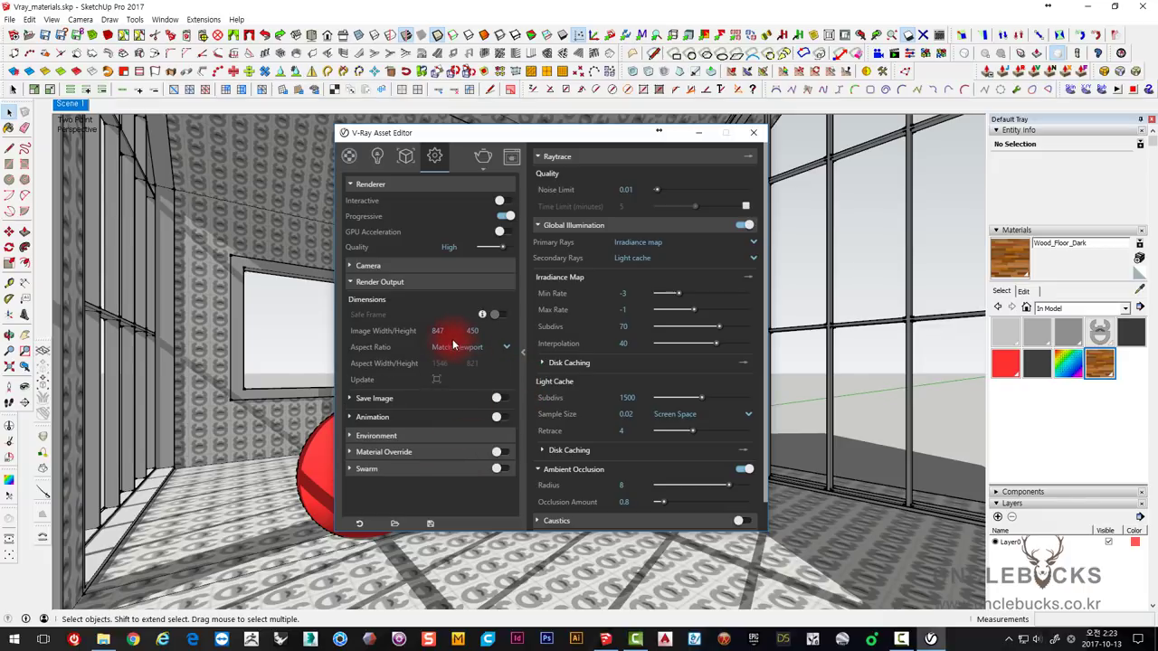
left_click(474, 331)
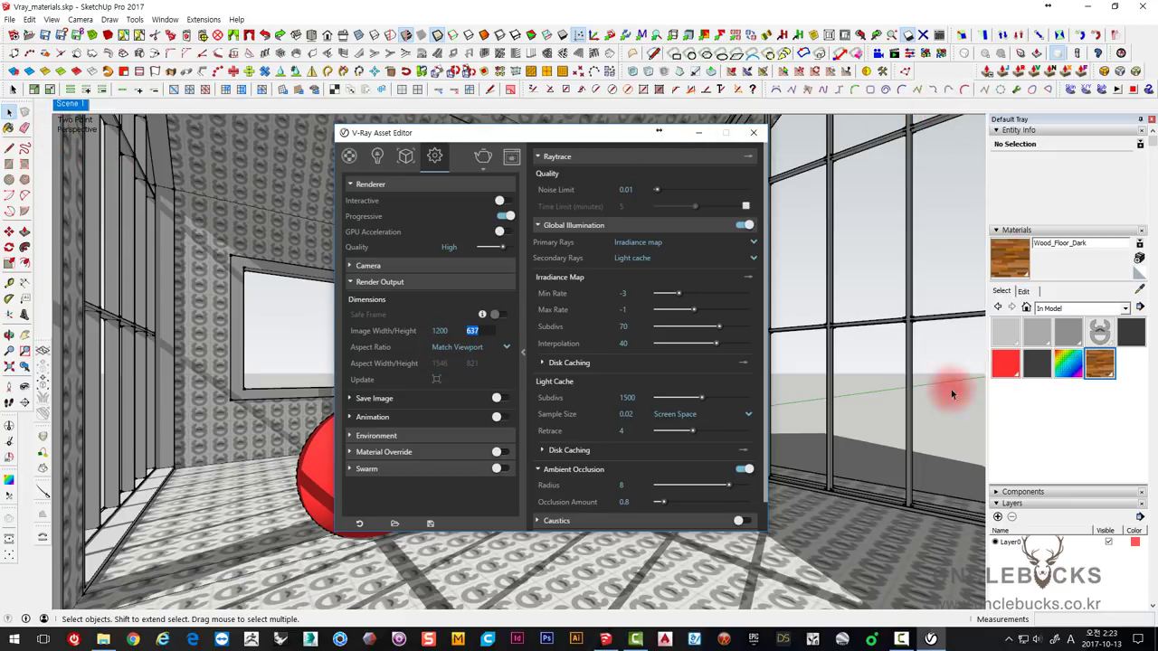
left_click(439, 332)
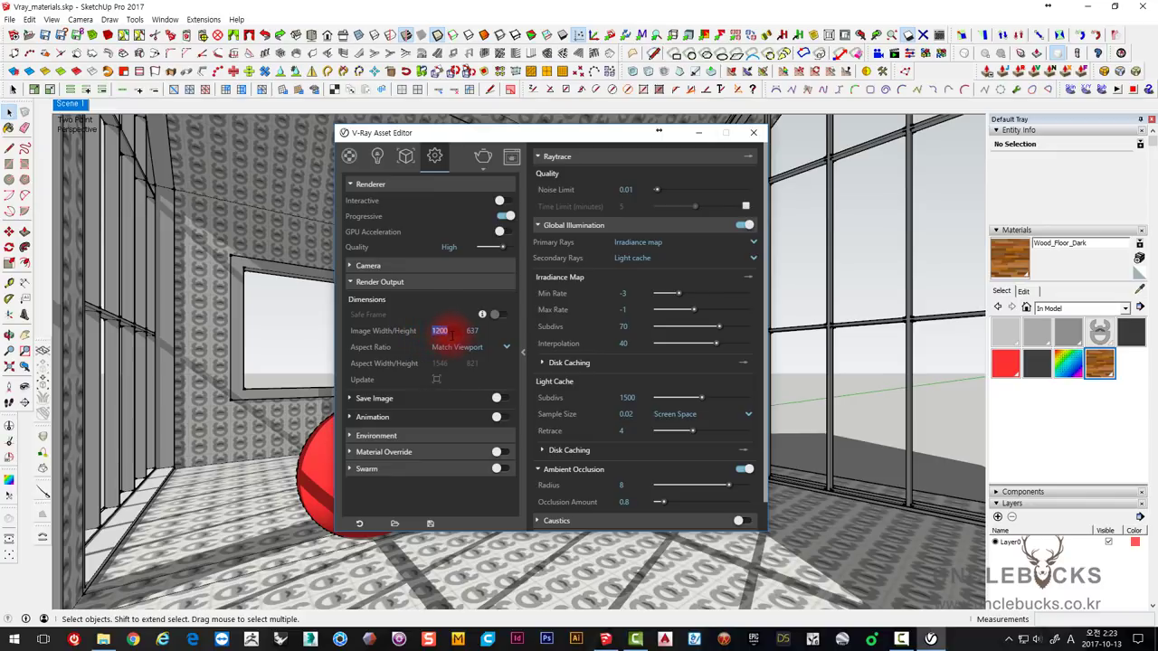
left_click(472, 332)
left_click(458, 351)
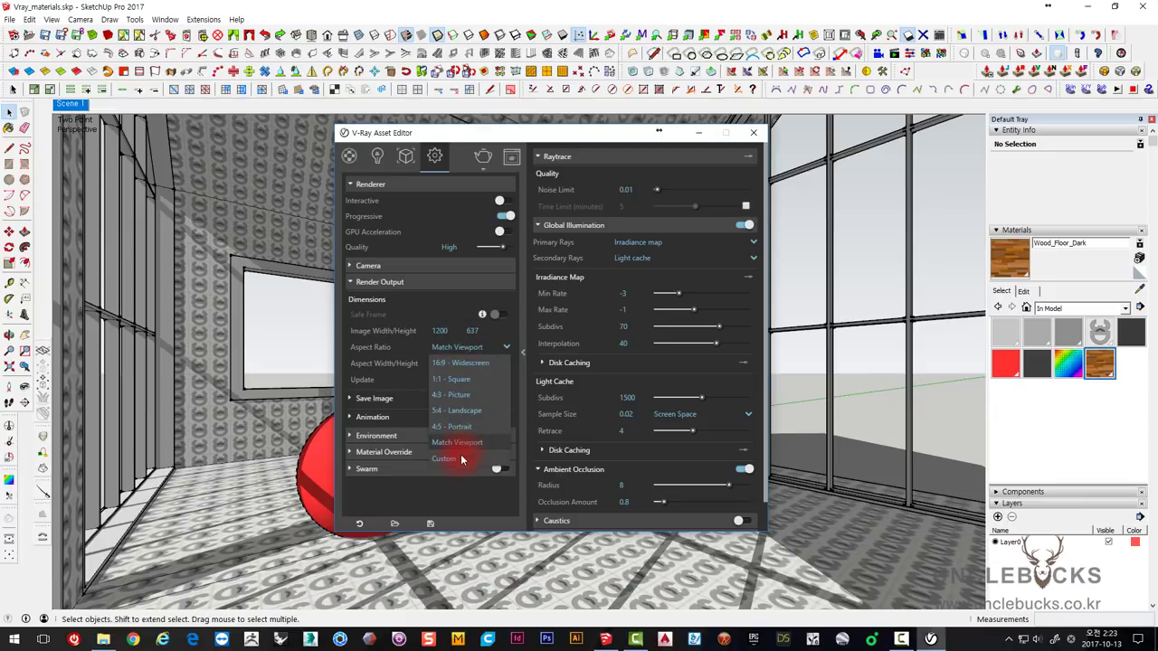
left_click(430, 308)
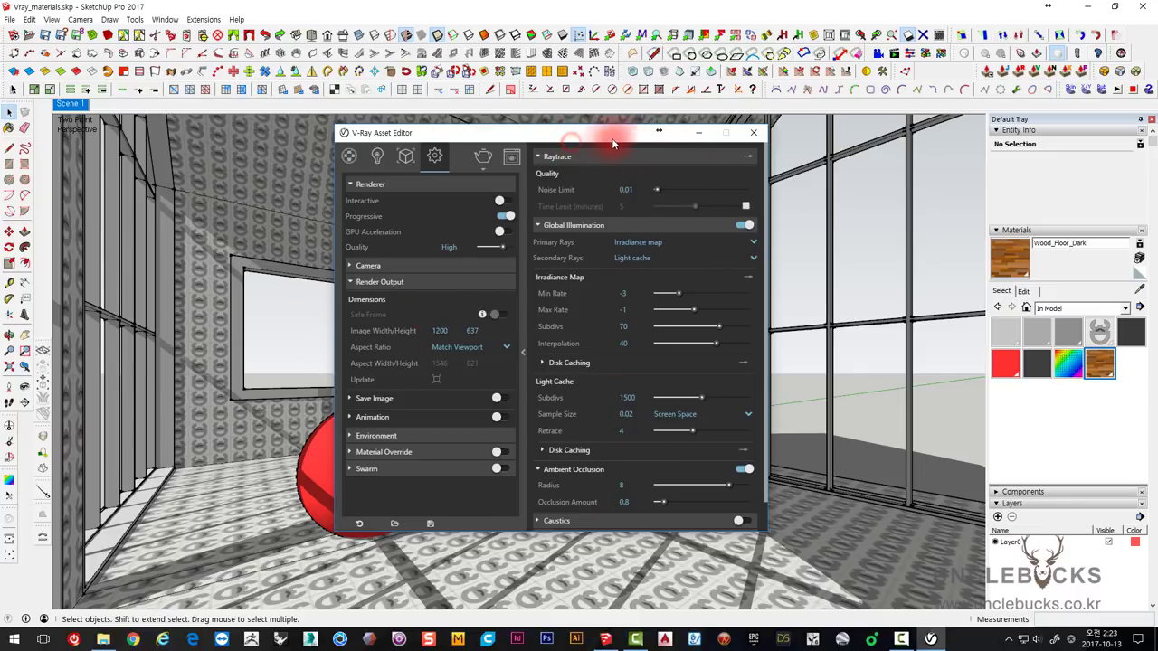
left_click_drag(580, 145, 673, 145)
left_click(572, 160)
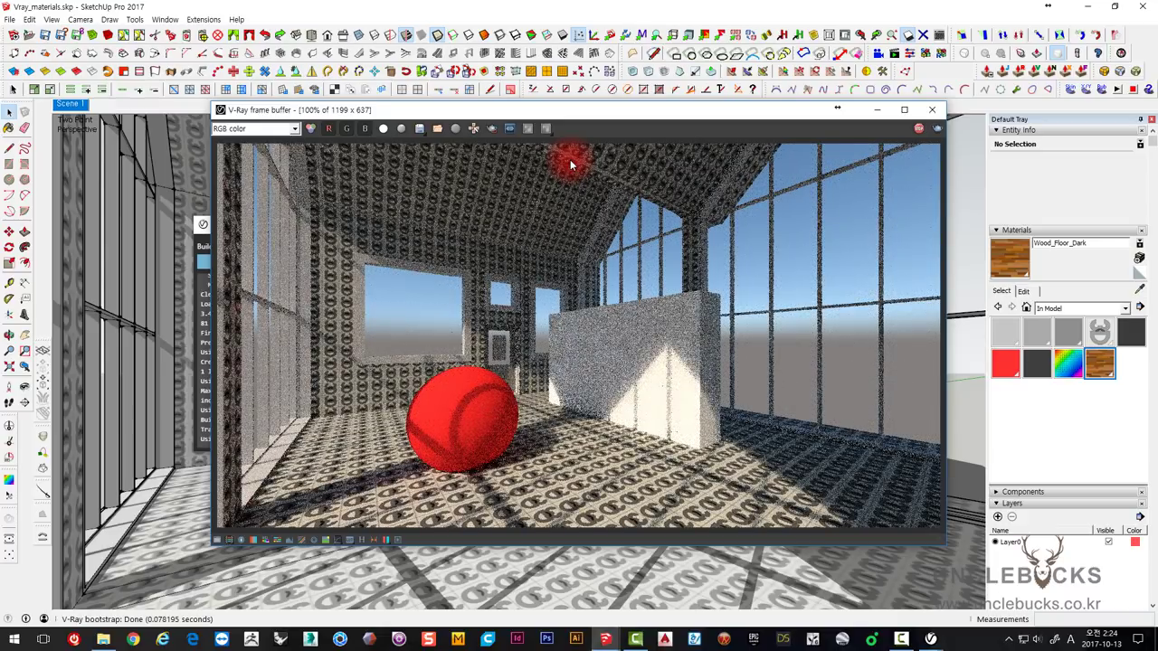
- Arrange the frame buffer and progress log, then start the full production render
left_click_drag(595, 113, 506, 164)
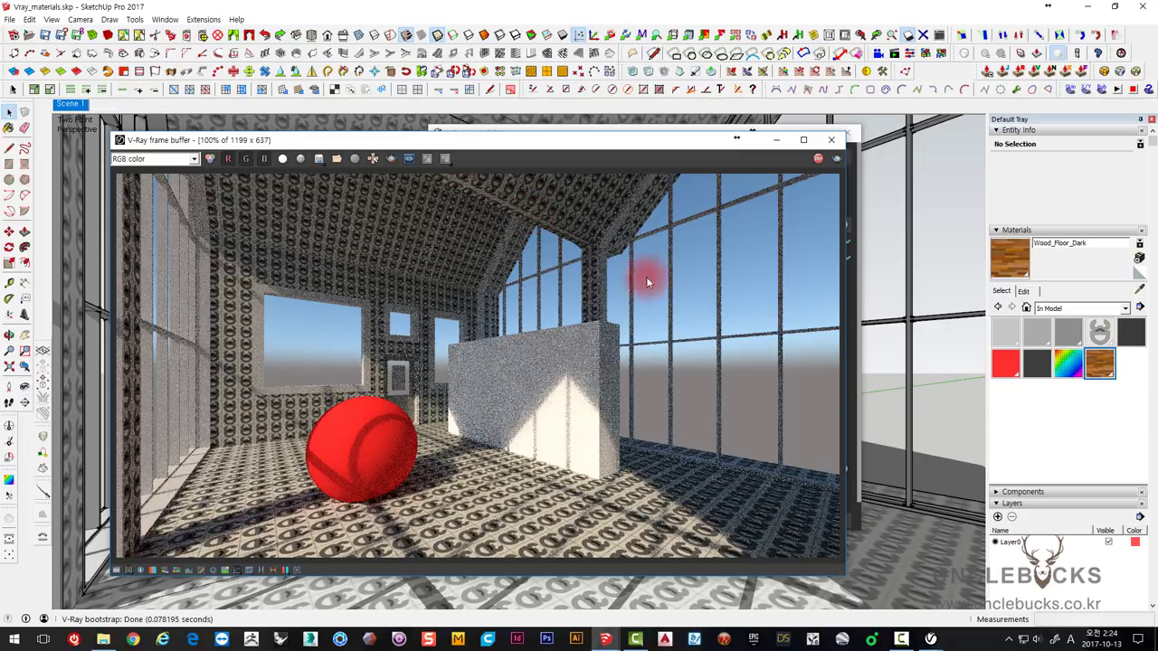
left_click_drag(736, 137, 718, 138)
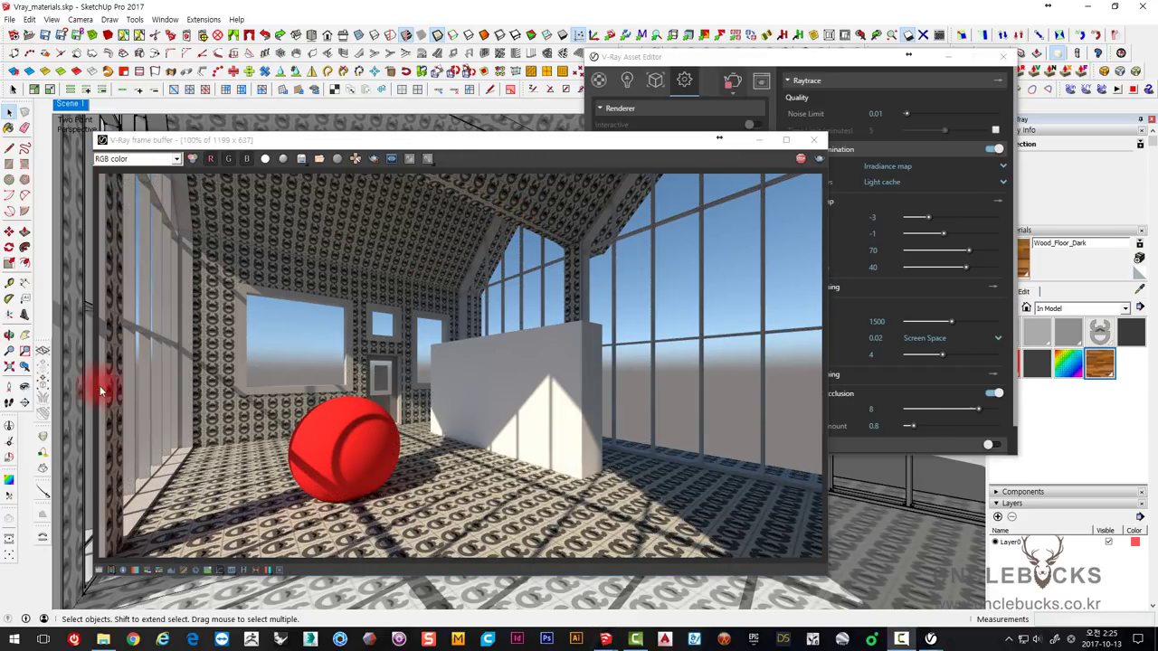
left_click_drag(412, 140, 409, 107)
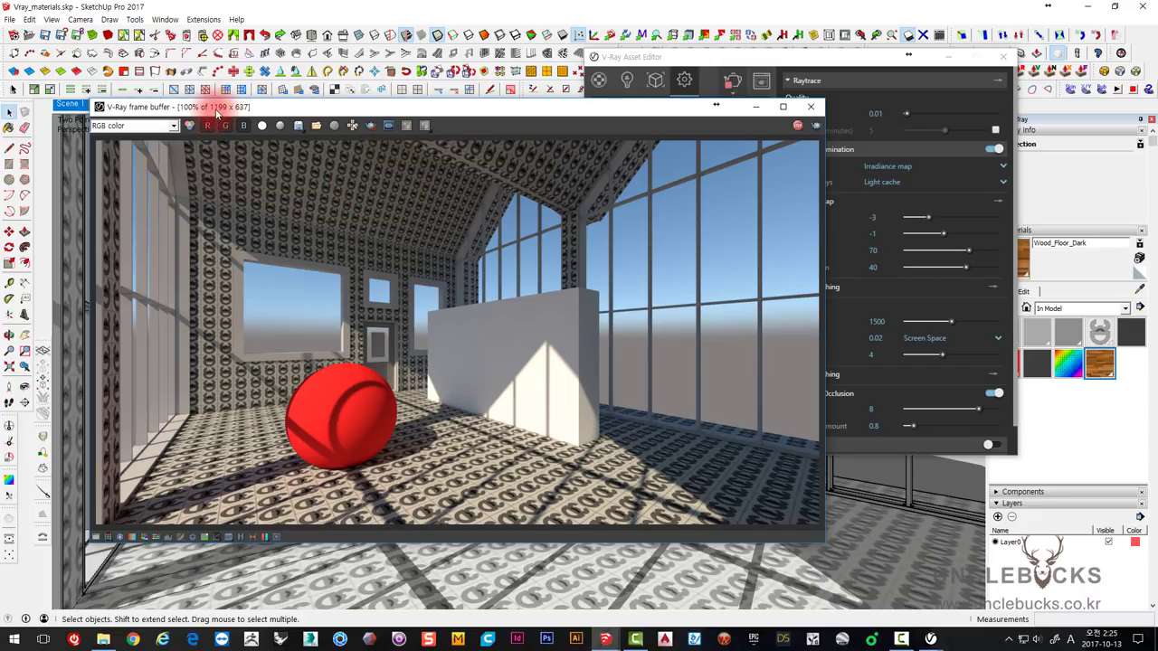
mouse_move(223, 110)
left_mouse_down()
mouse_move(250, 143)
mouse_move(228, 127)
left_mouse_up()
left_click(648, 55)
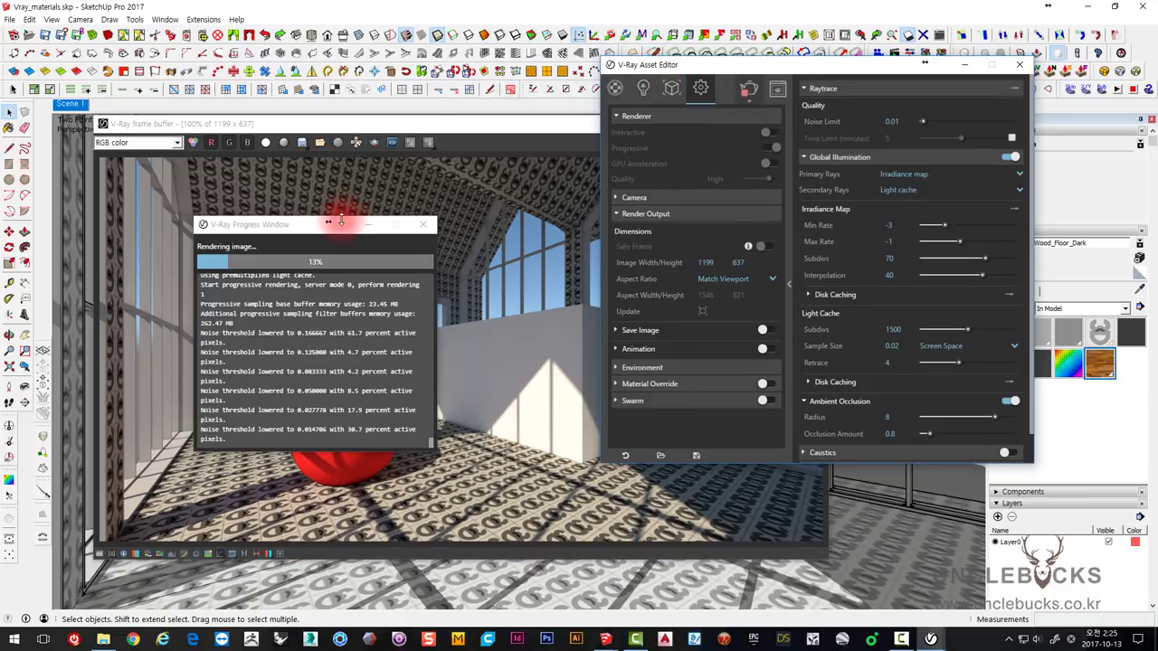
left_click_drag(341, 221, 210, 41)
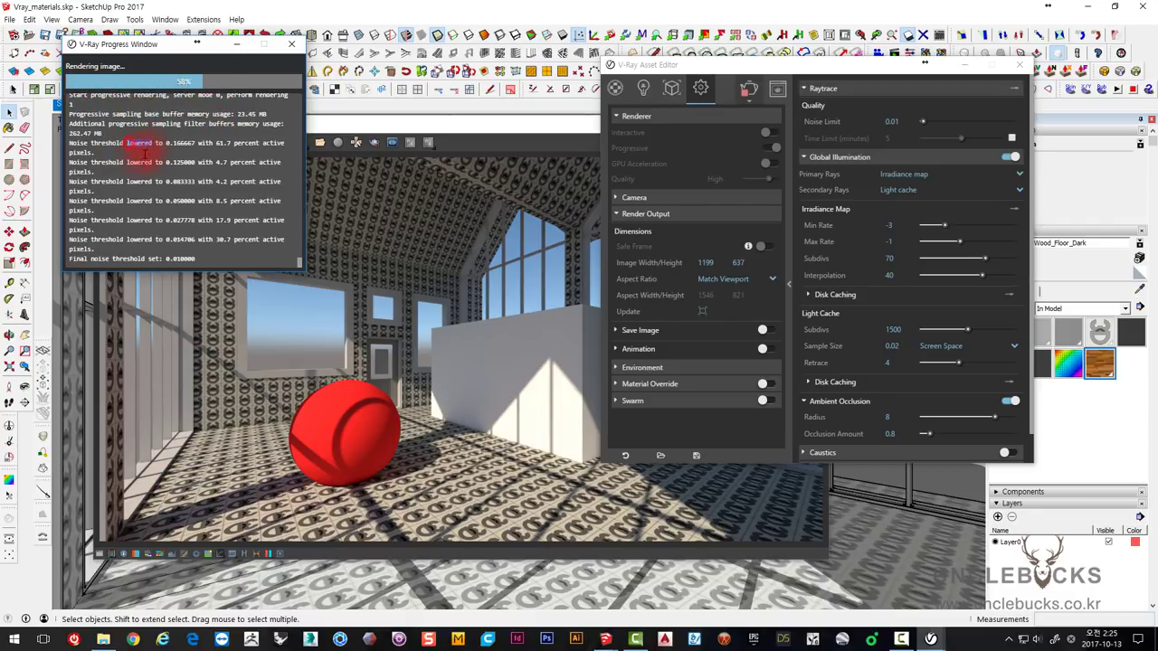
- Follow the log's noise threshold lines until the 1199 × 637 render reaches 100%
left_click_drag(127, 182, 147, 197)
left_click(461, 215)
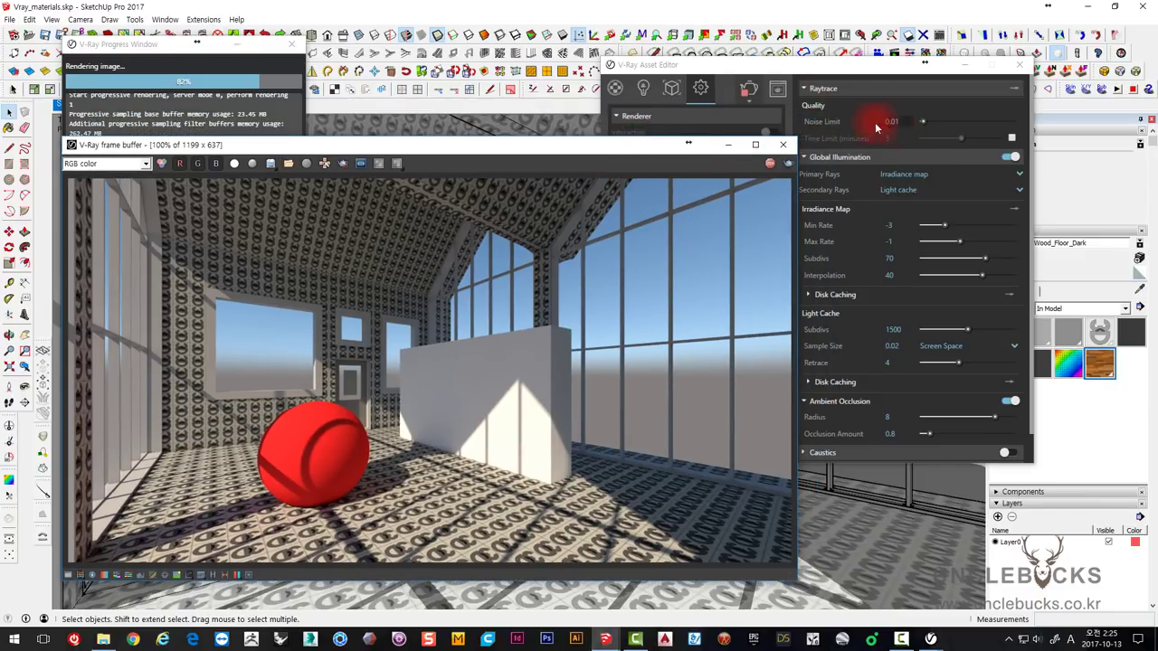
left_click_drag(136, 54, 150, 46)
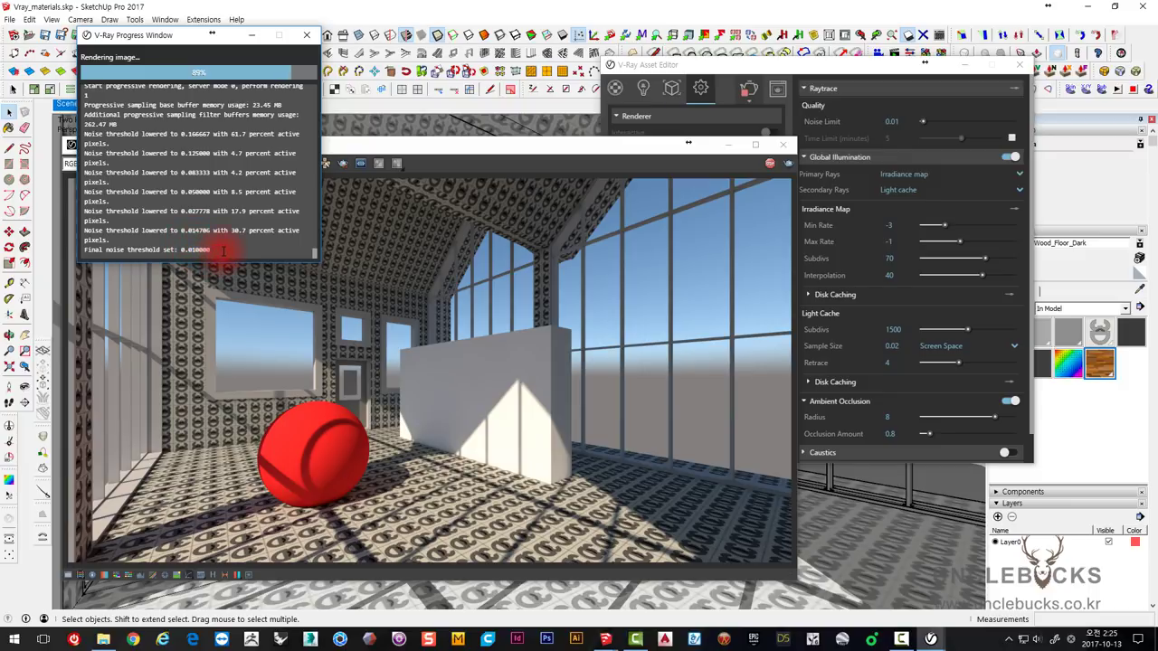
left_click_drag(223, 251, 87, 249)
left_click_drag(406, 150, 429, 123)
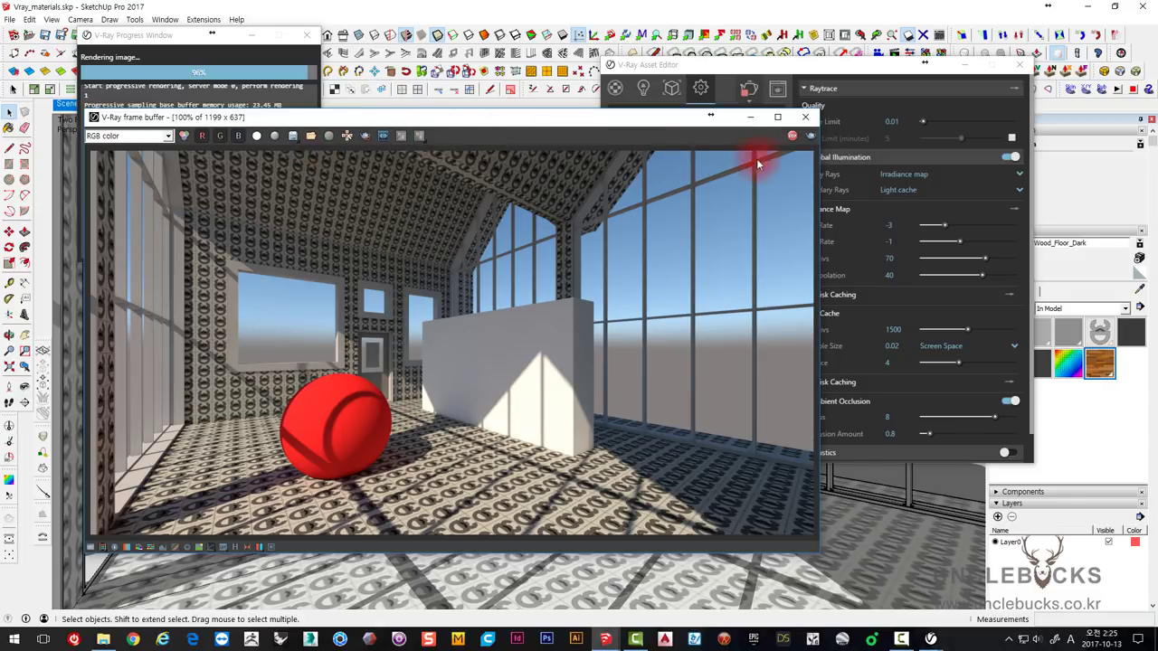
left_click_drag(639, 120, 643, 133)
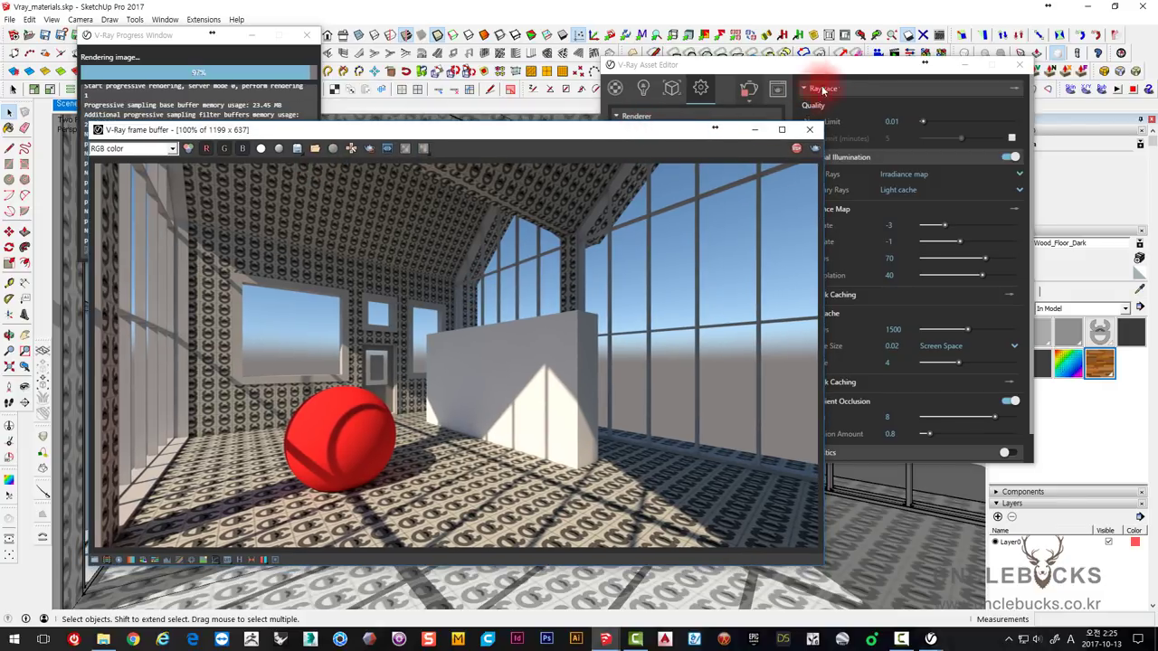
left_click_drag(839, 64, 858, 62)
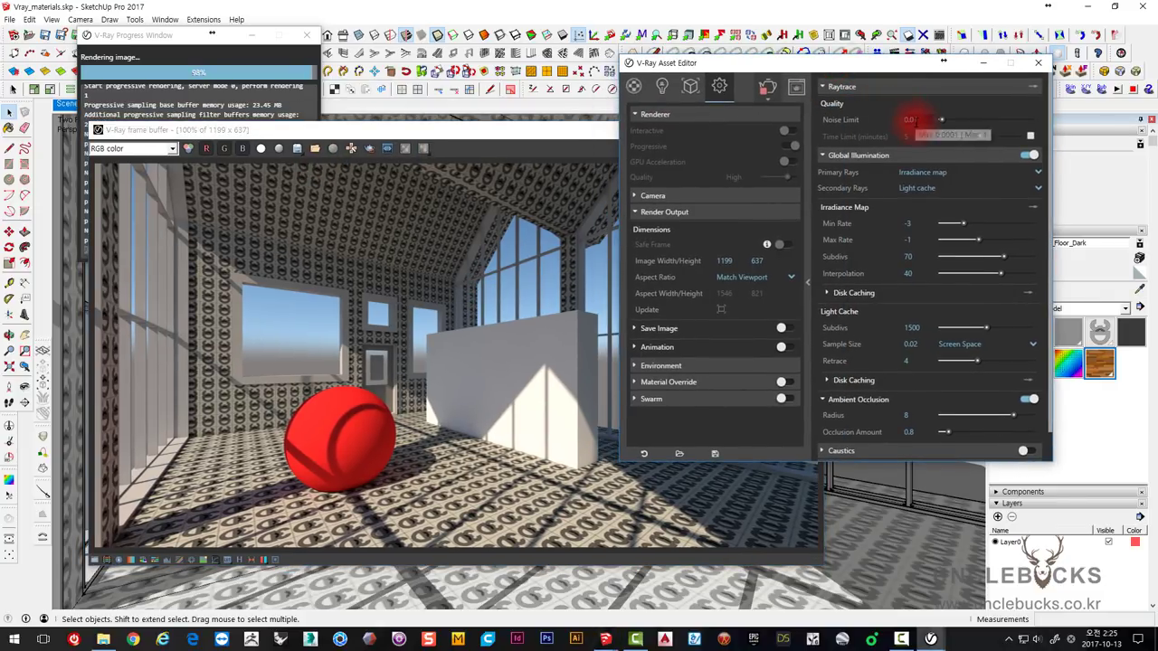
mouse_move(909, 119)
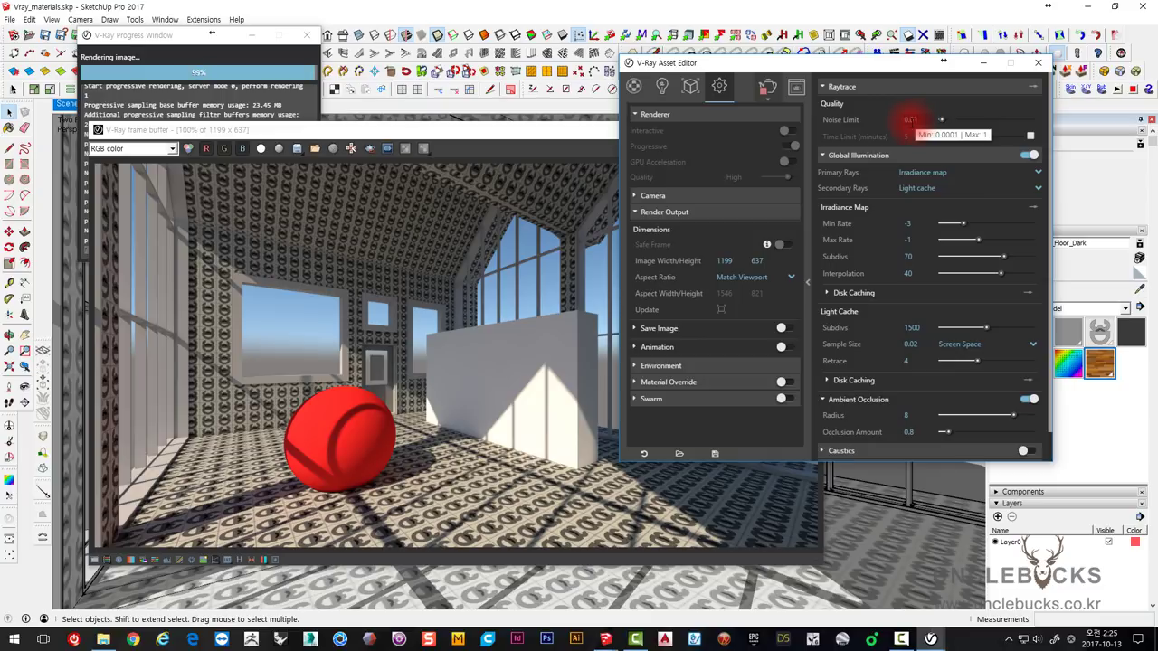
left_click_drag(159, 39, 174, 35)
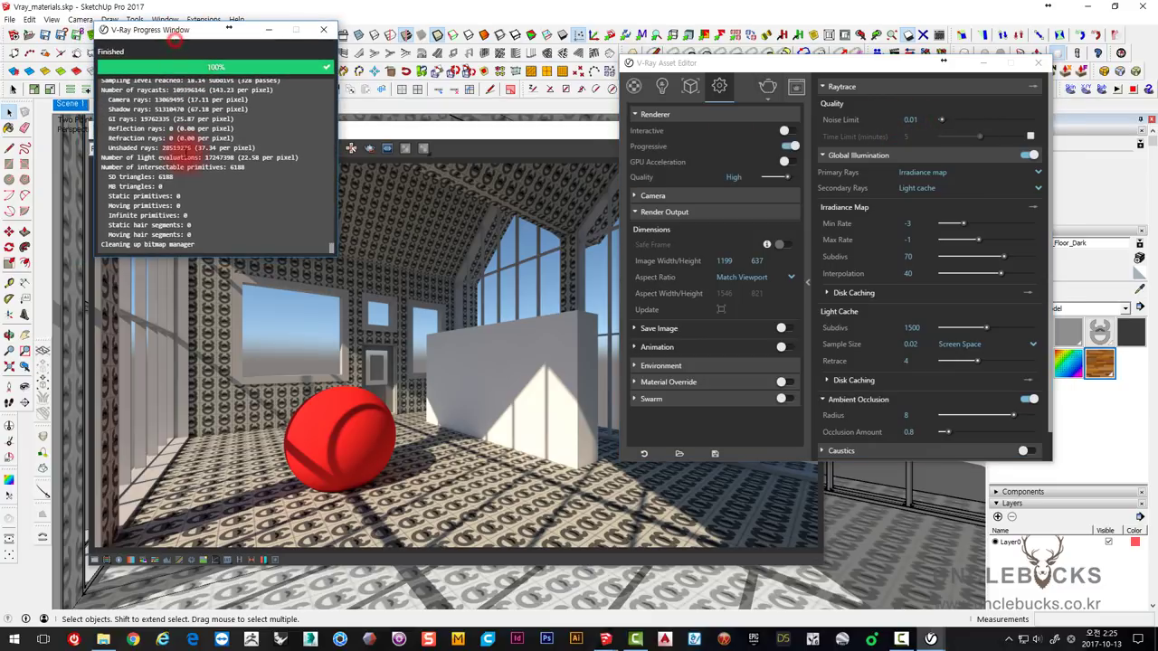
left_click(448, 302)
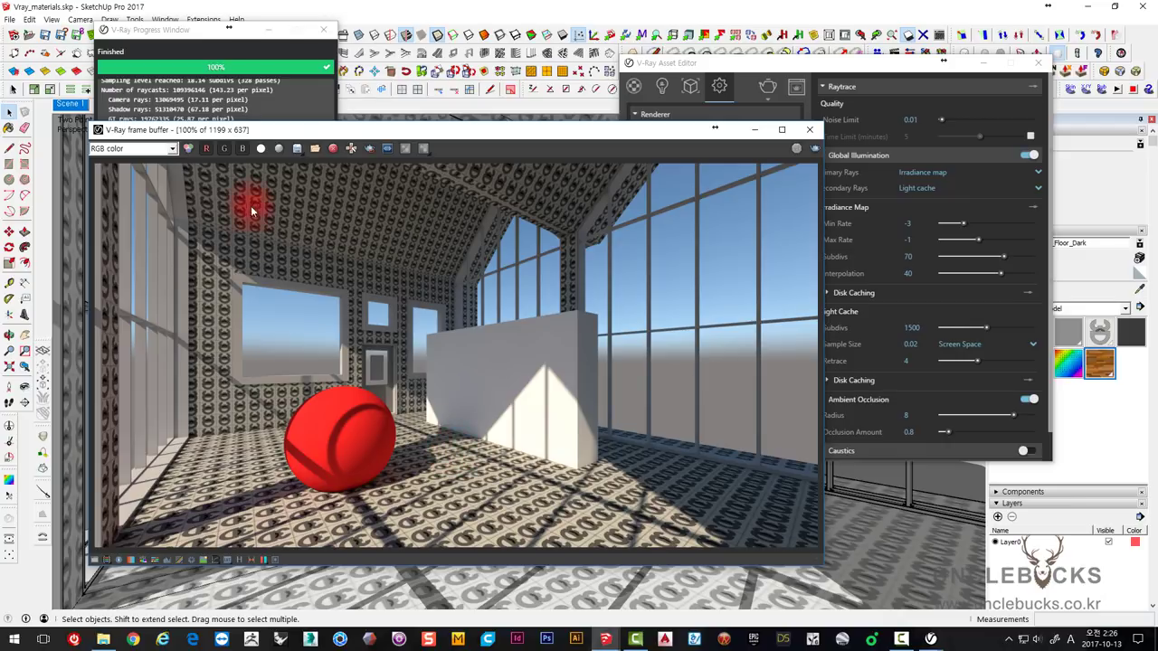
- Start saving the rendered image, cancel, then rearrange the frame buffer window
left_click(298, 148)
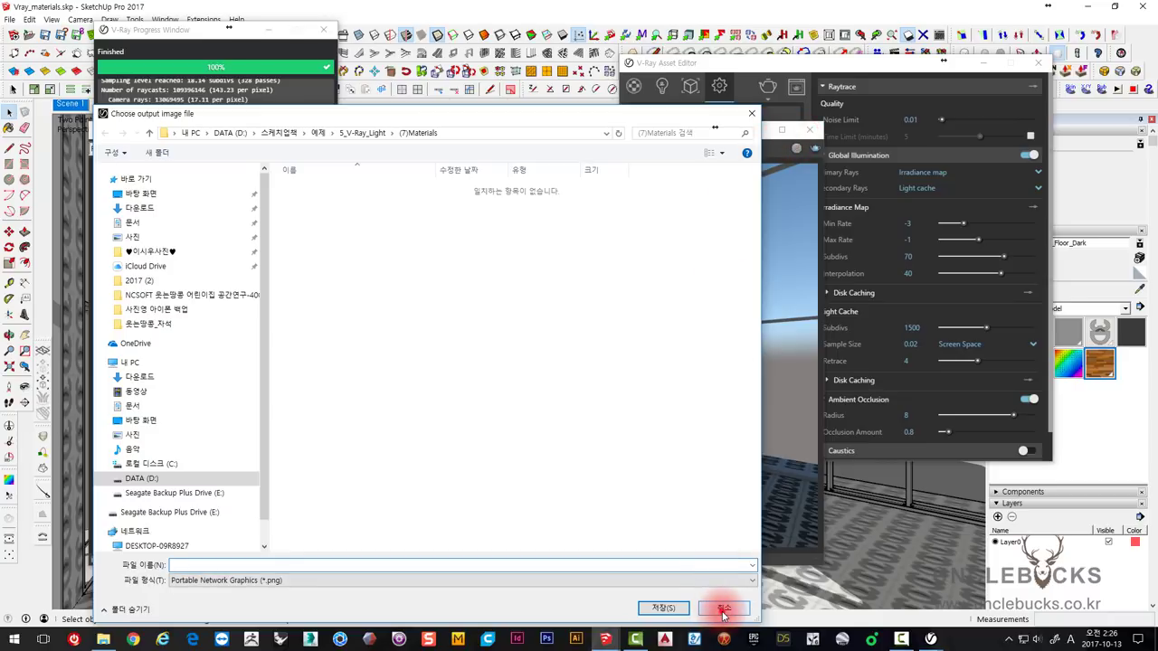
left_click(723, 611)
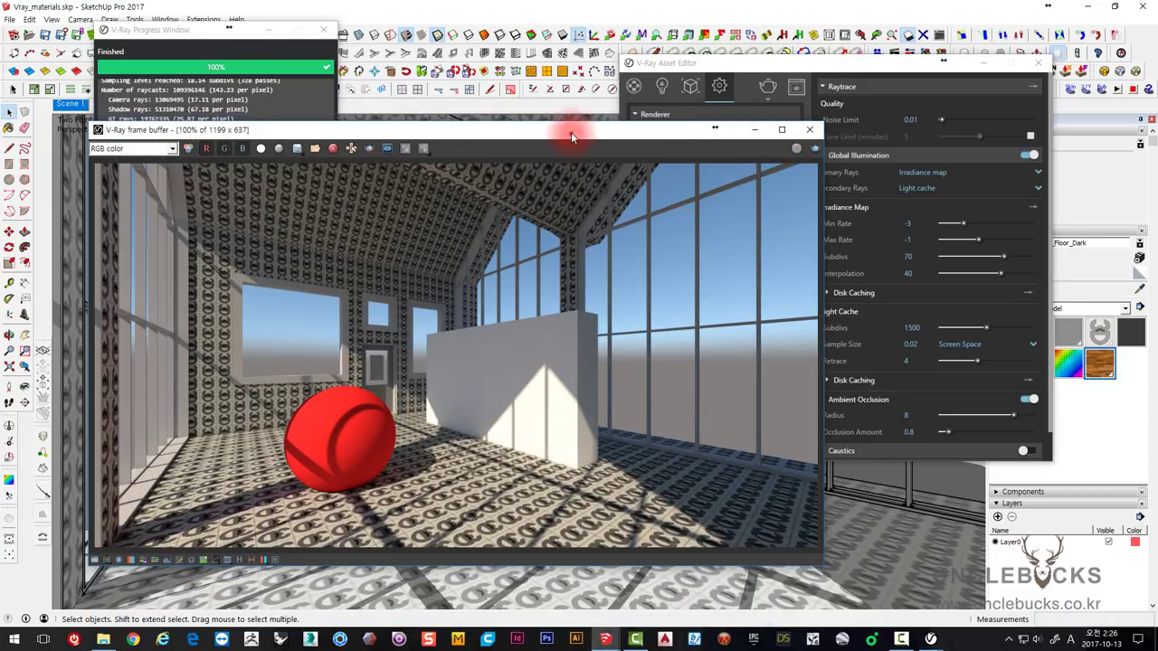
mouse_move(571, 132)
left_mouse_down()
mouse_move(587, 114)
mouse_move(596, 126)
left_mouse_up()
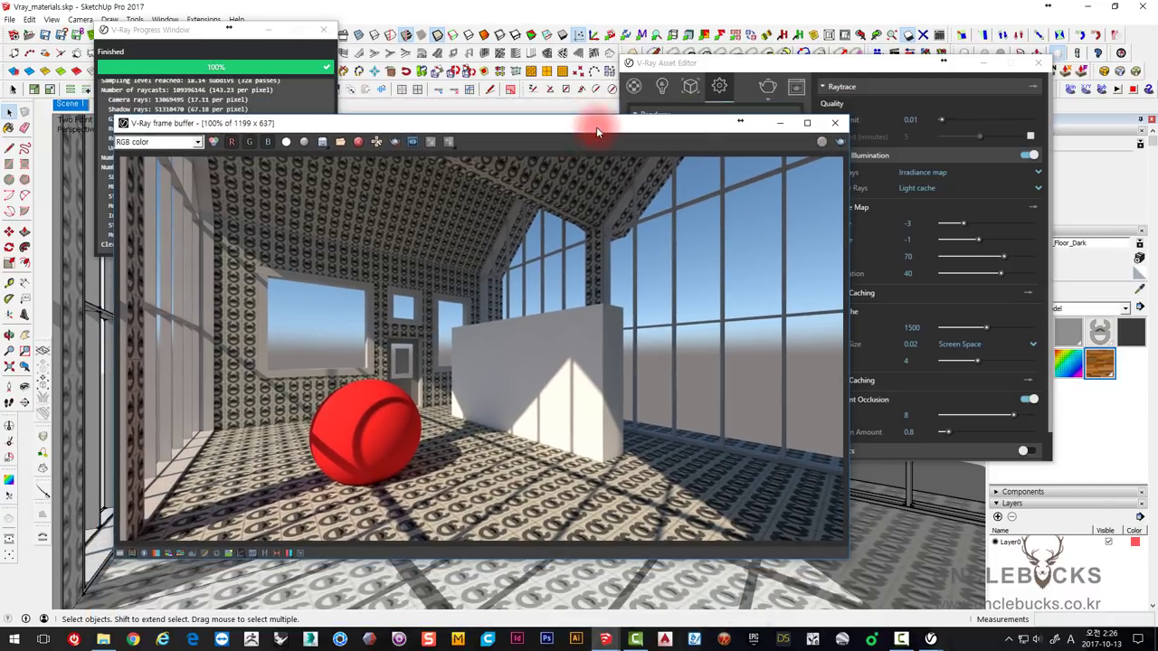
left_click(834, 124)
left_click_drag(510, 132, 489, 130)
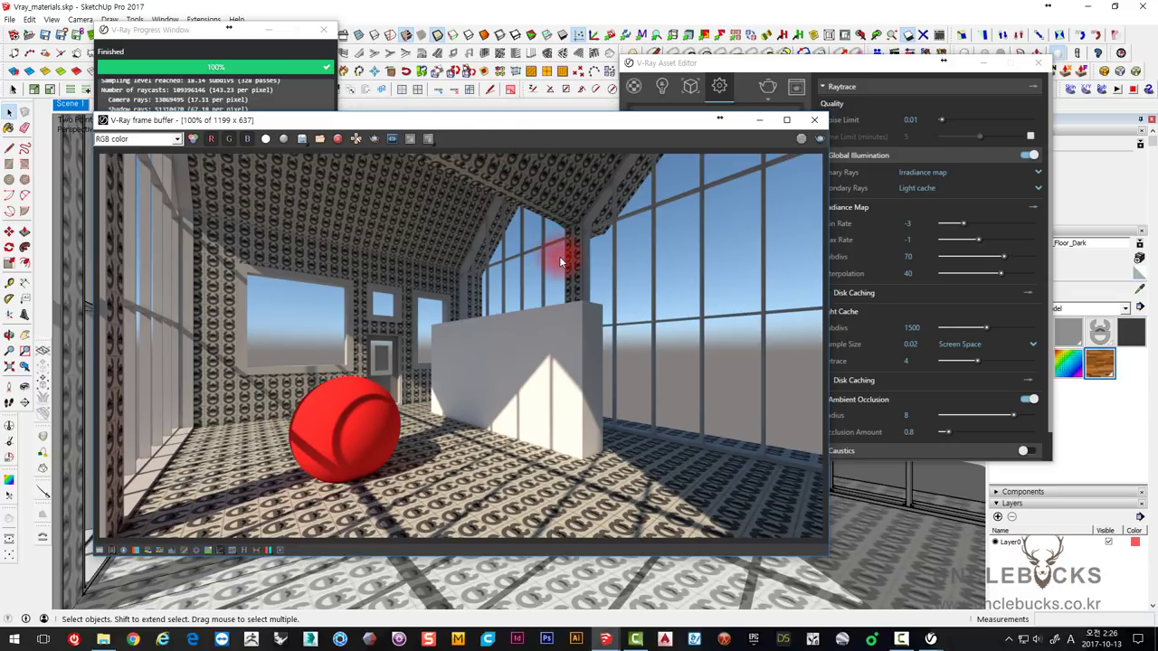
mouse_move(479, 120)
left_mouse_down()
mouse_move(450, 96)
mouse_move(380, 90)
mouse_move(447, 78)
left_mouse_up()
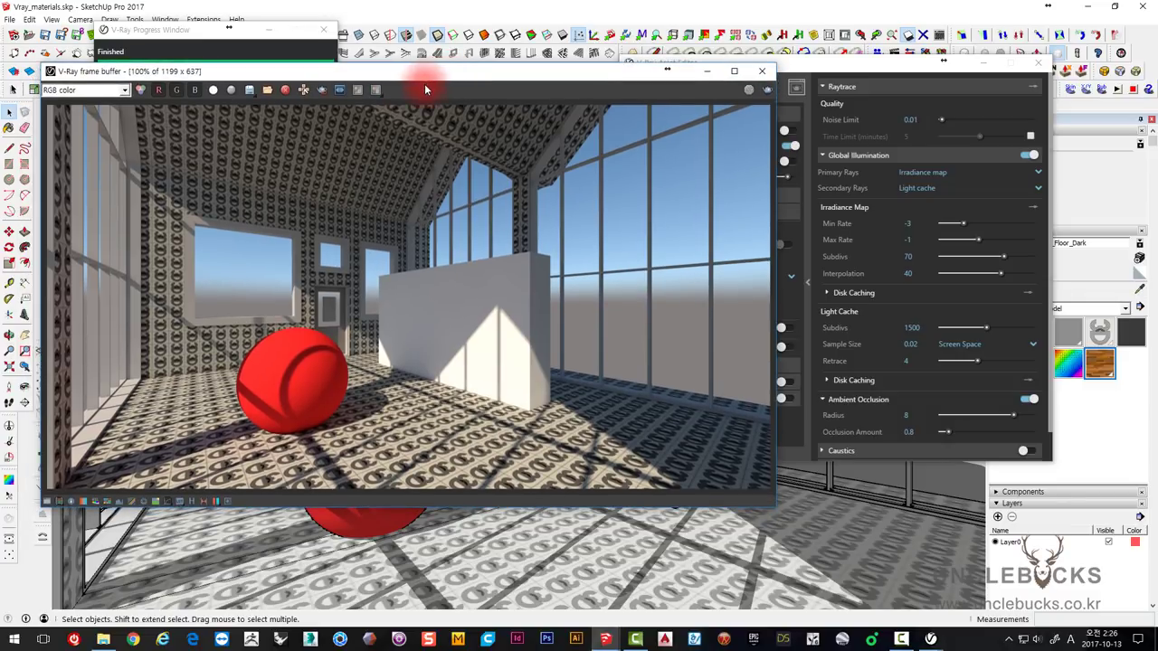
- Look over the save dialog's image formats, cancel without saving, and close the progress window
left_click(254, 95)
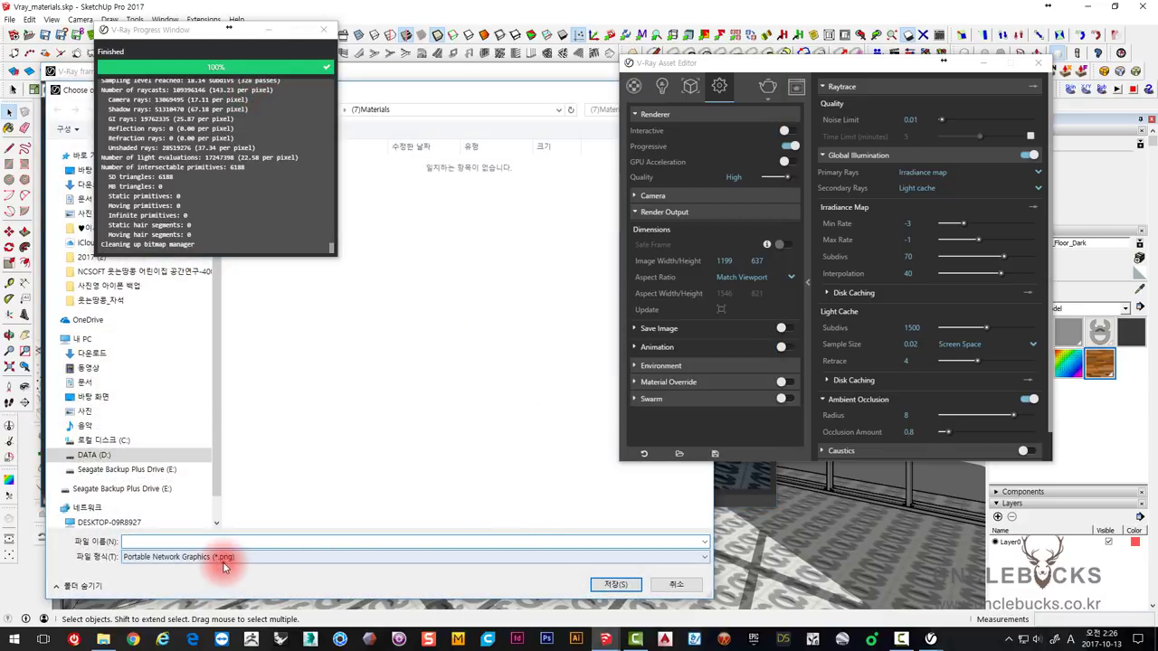
left_click(223, 558)
left_click(384, 389)
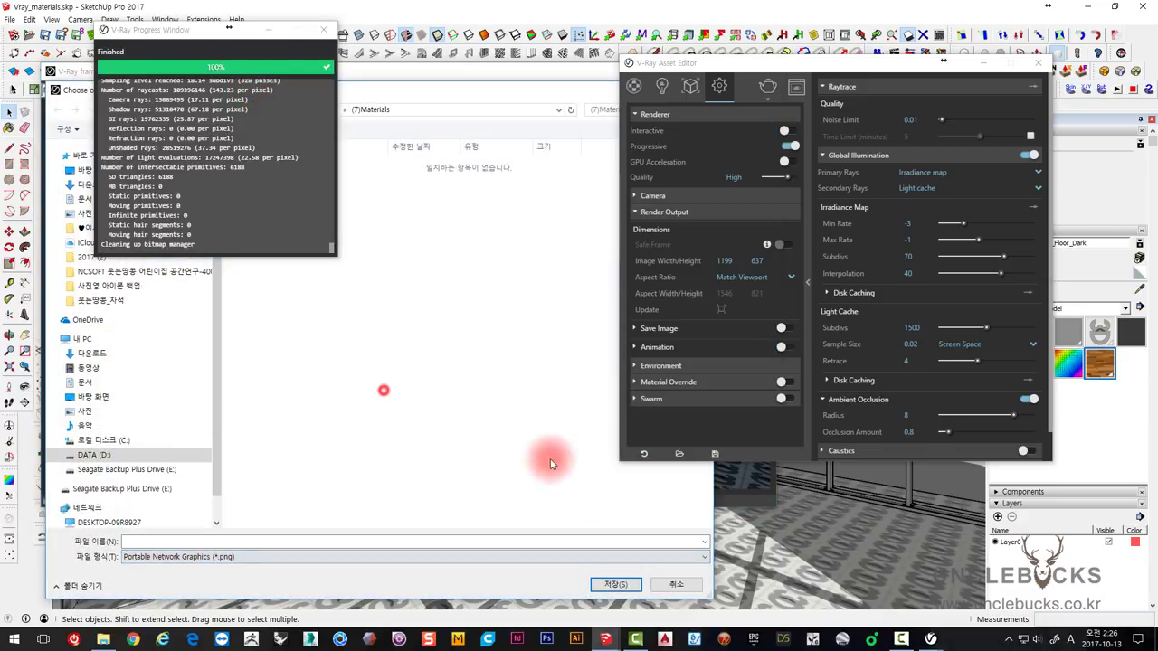
left_click(677, 589)
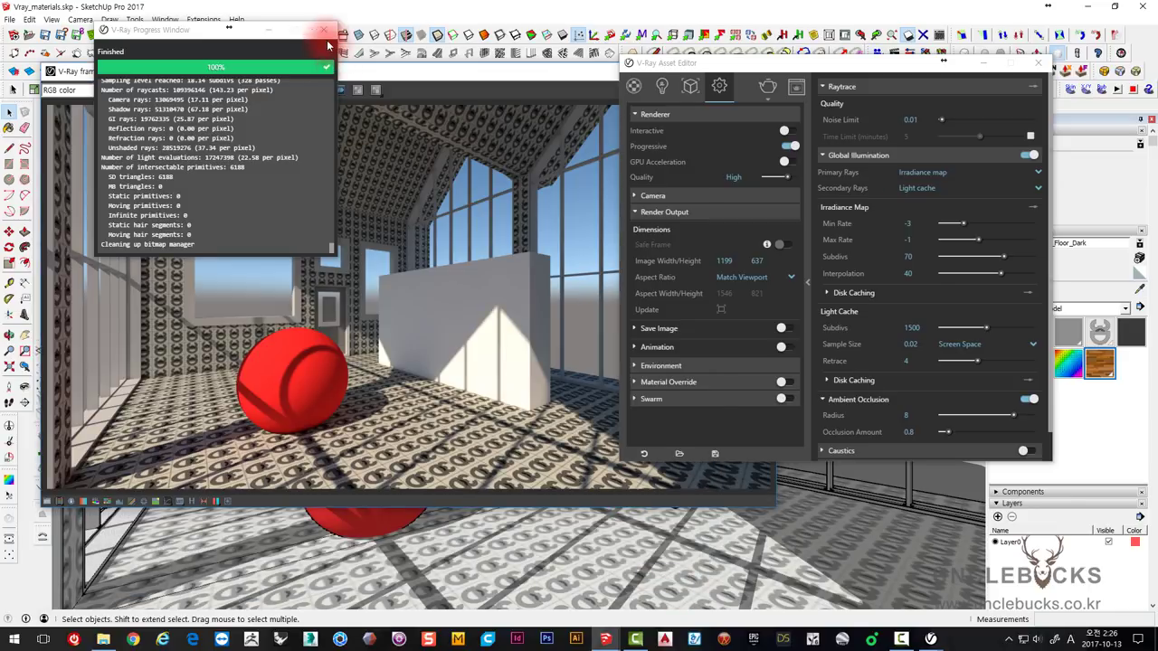
left_click(324, 29)
left_click(633, 87)
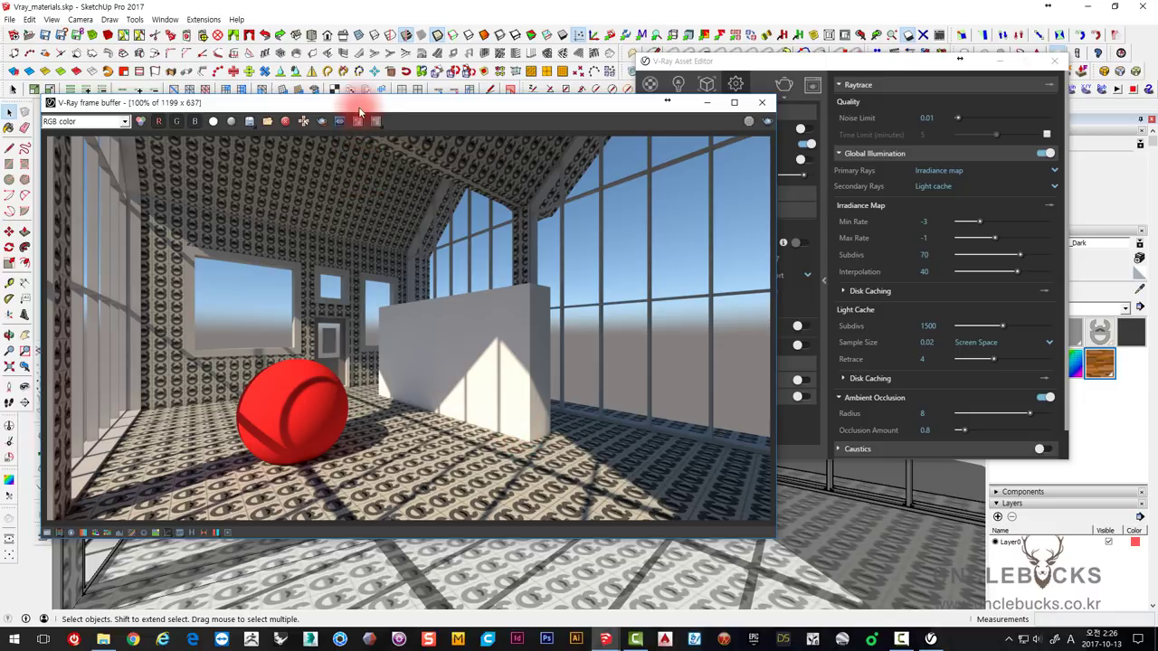
- Open the frame buffer's corrections panel showing Exposure and White Balance controls
left_click_drag(361, 103, 359, 94)
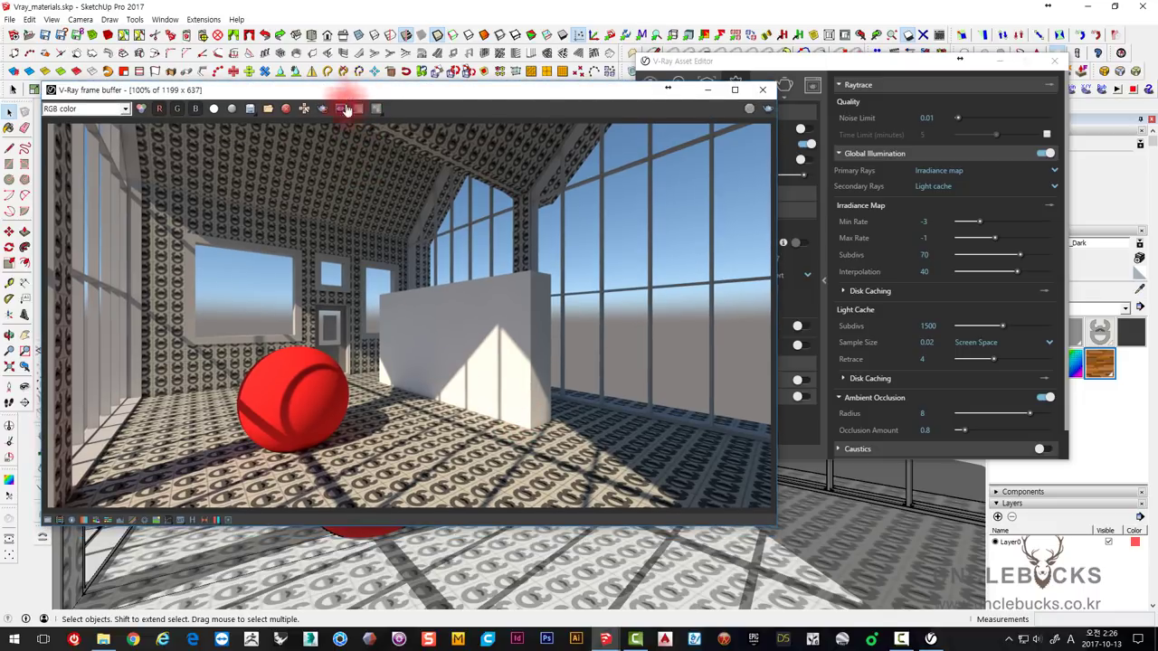
left_click(47, 521)
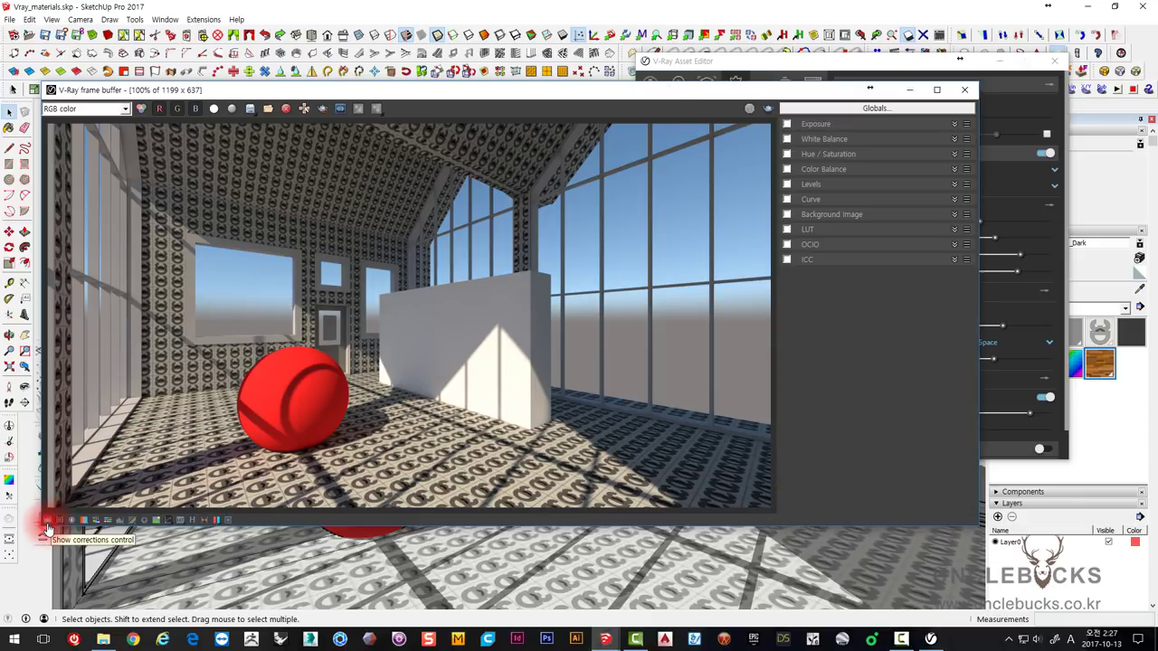
left_click_drag(425, 95, 409, 75)
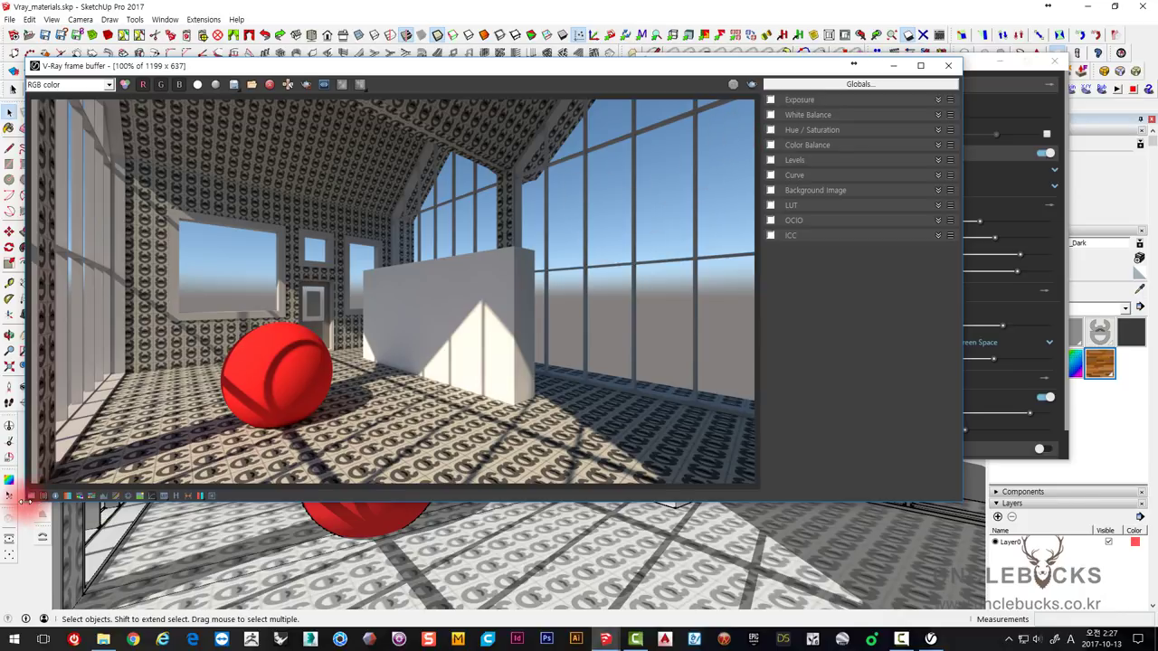
left_click_drag(131, 65, 135, 57)
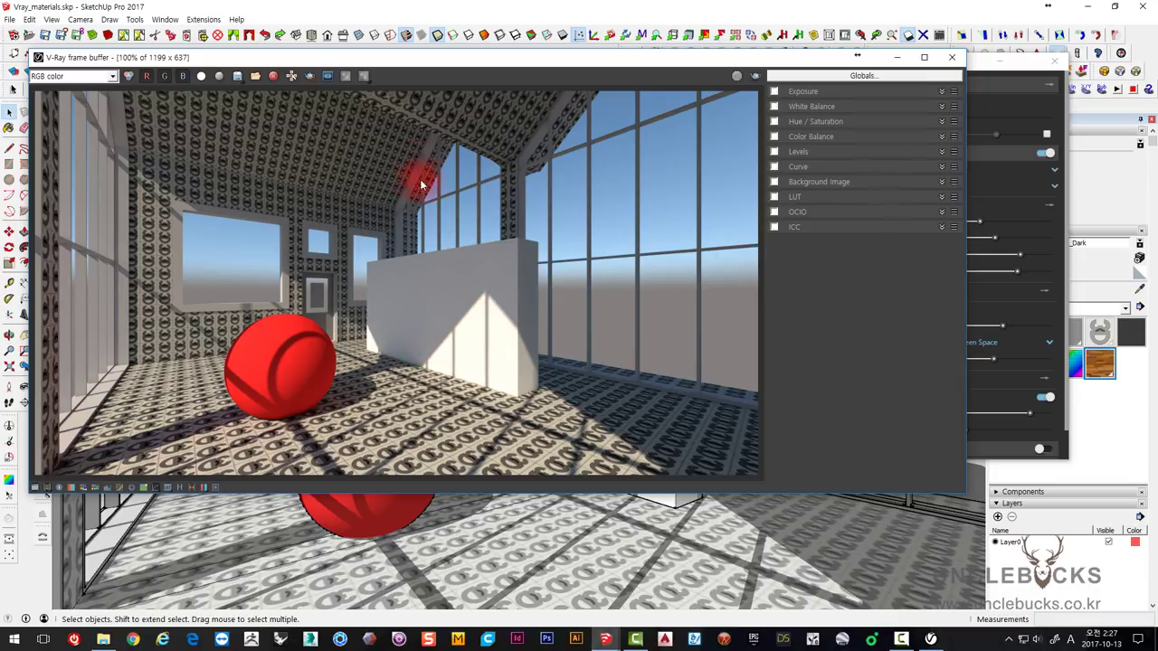
mouse_move(406, 62)
left_mouse_down()
mouse_move(431, 82)
mouse_move(419, 80)
left_mouse_up()
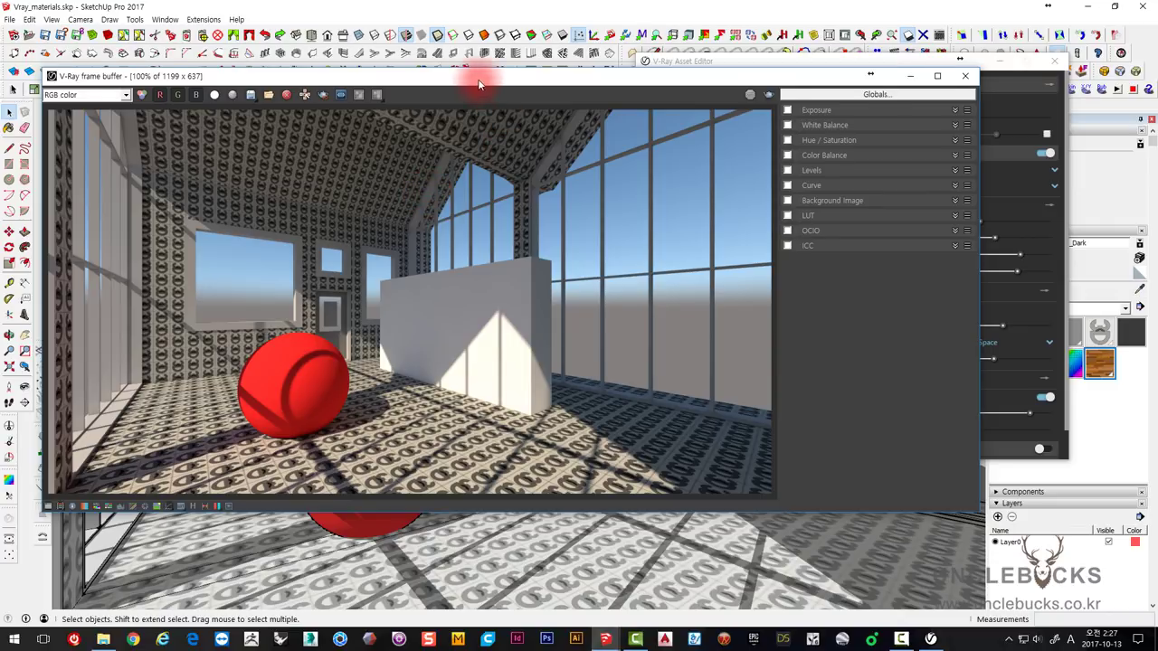
left_click_drag(477, 80, 489, 60)
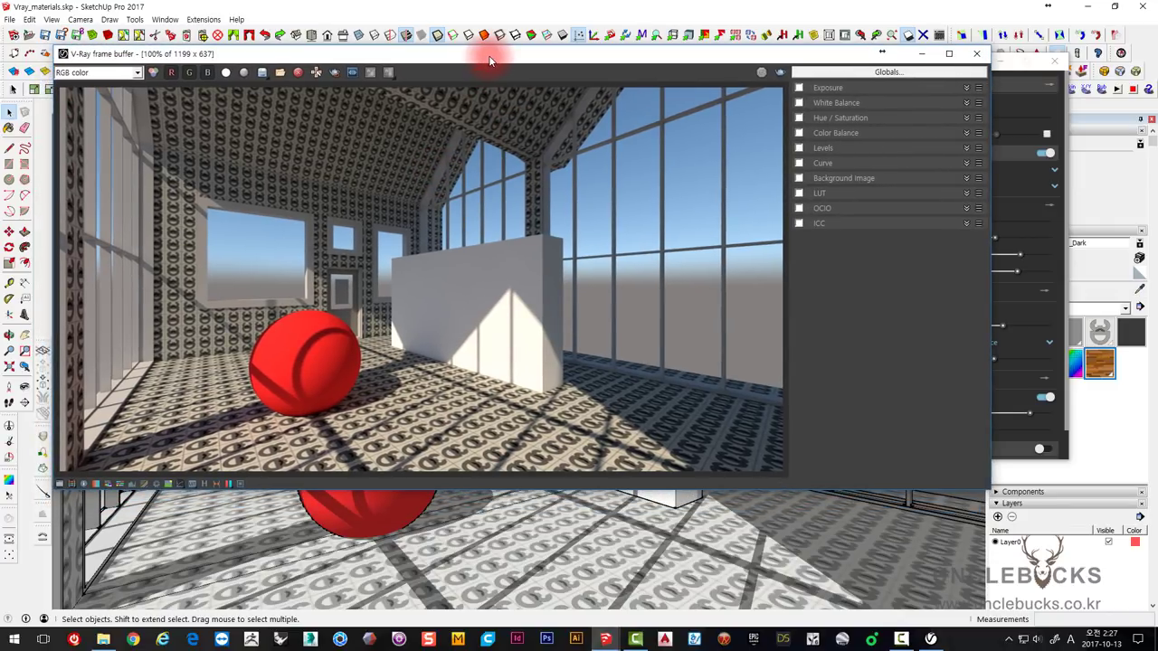
left_click(693, 162)
- Enable the Exposure and White Balance corrections and set Exposure to 2.25
left_click(800, 105)
left_click(966, 91)
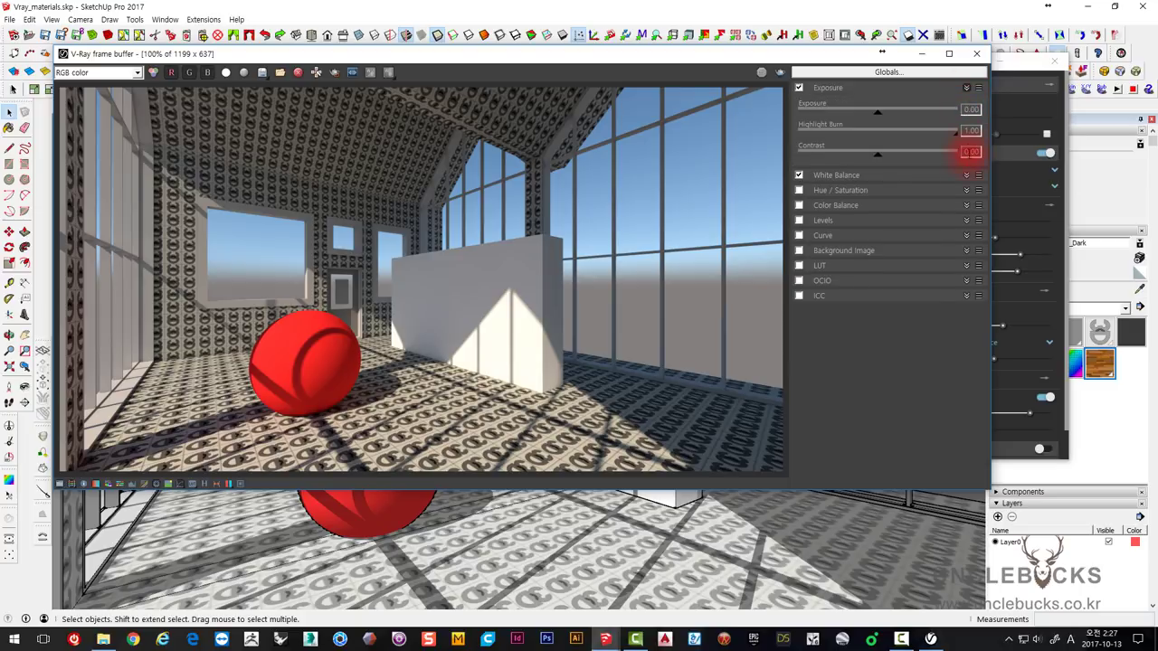
left_click(969, 176)
left_click(799, 220)
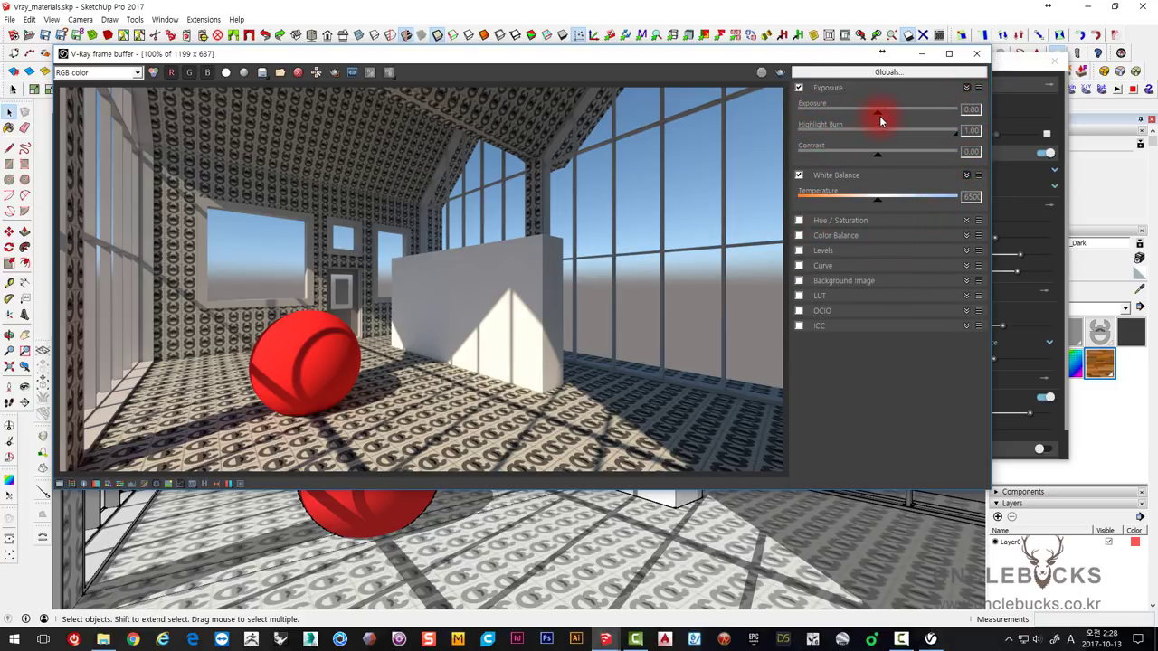
left_click_drag(880, 115, 915, 119)
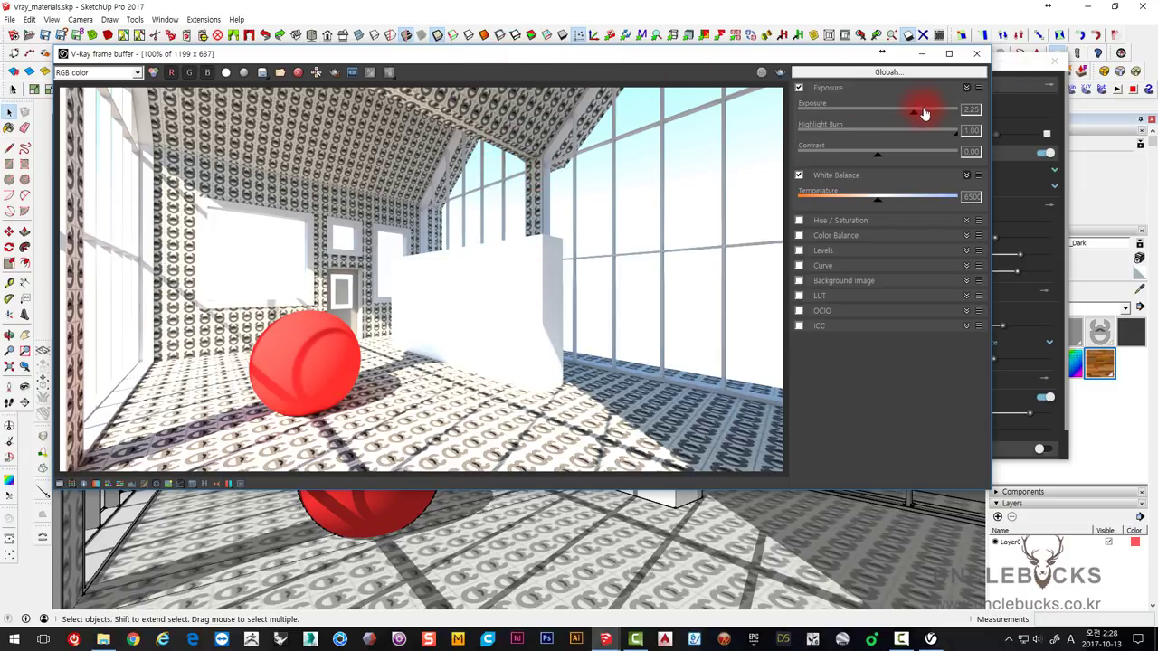
left_click_drag(914, 117, 910, 117)
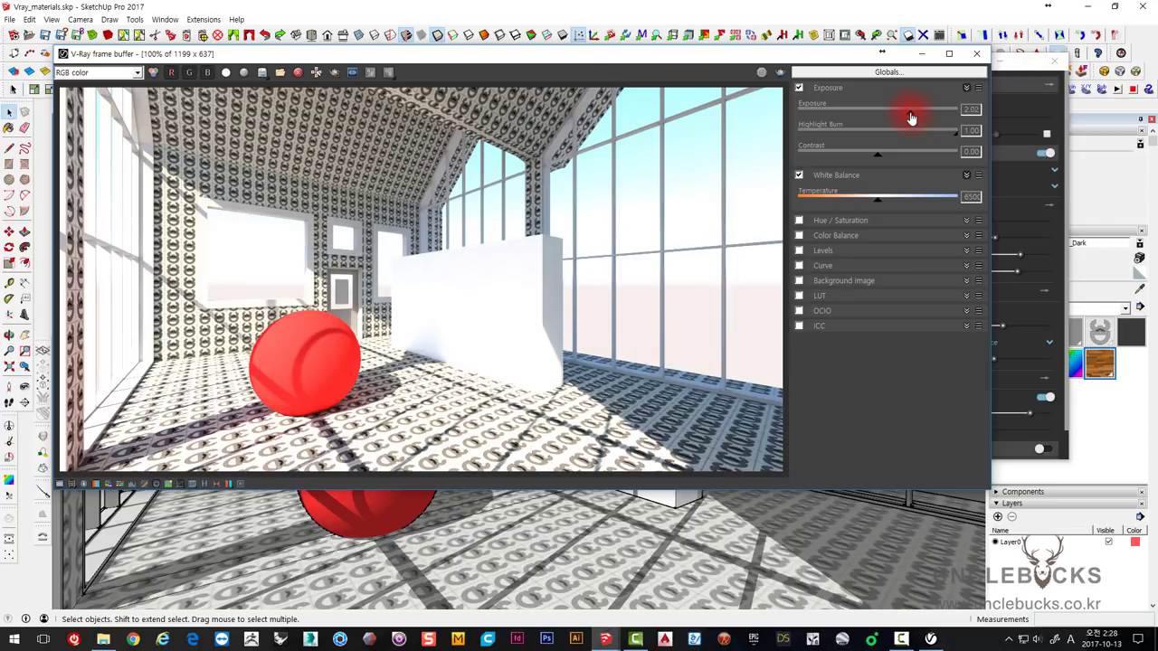
left_click_drag(911, 117, 913, 116)
- Lower Highlight Burn to 0.33 and raise Contrast slightly to 0.03
left_click_drag(952, 136, 896, 149)
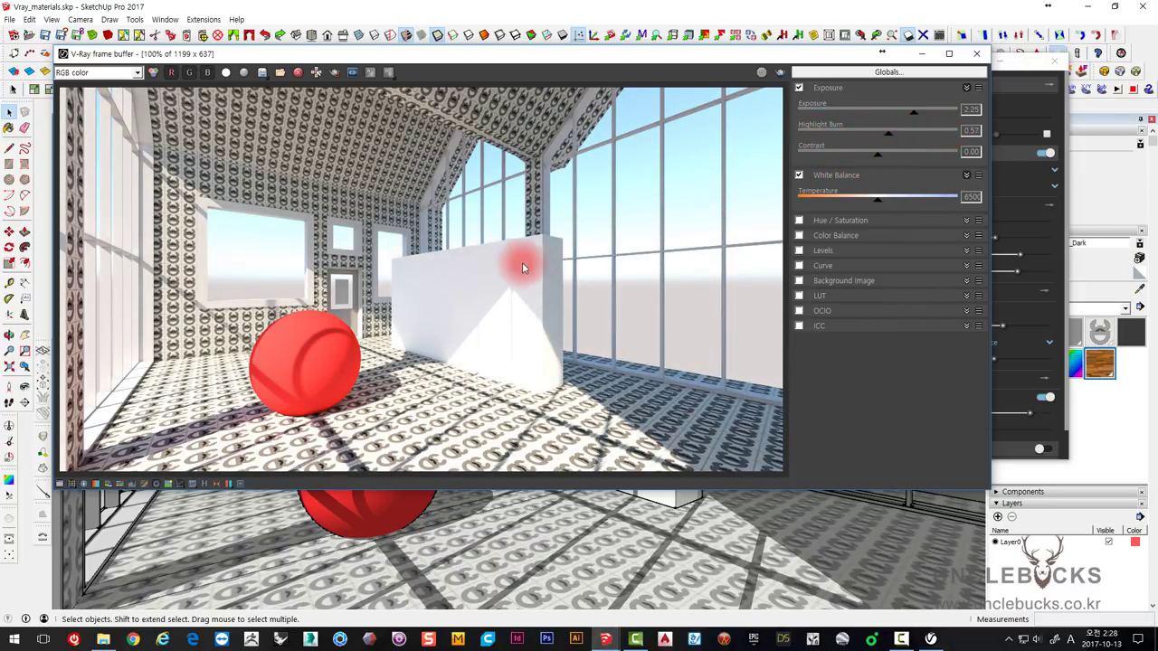
left_click_drag(887, 134, 955, 134)
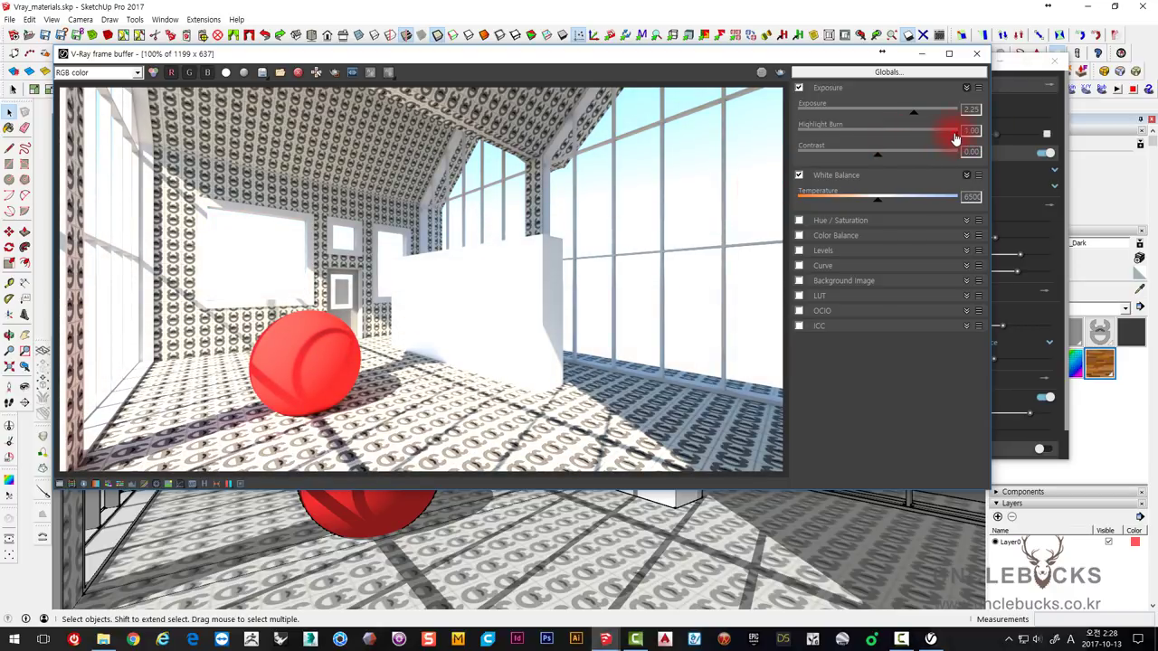
left_click_drag(956, 138, 878, 150)
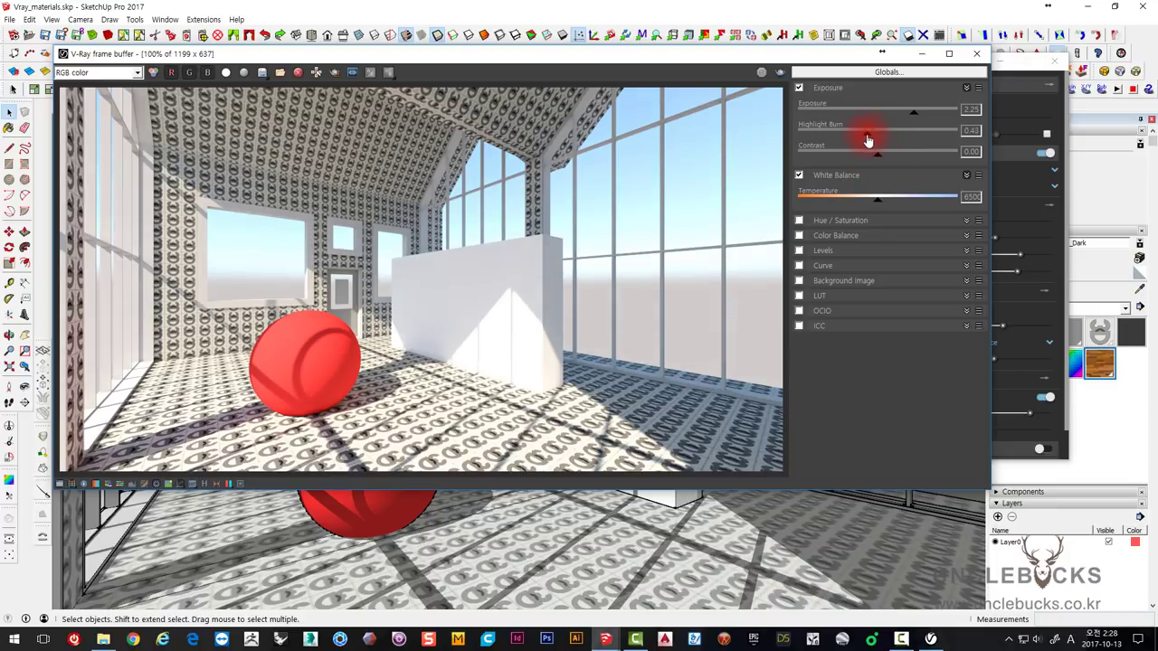
left_click_drag(863, 142, 854, 145)
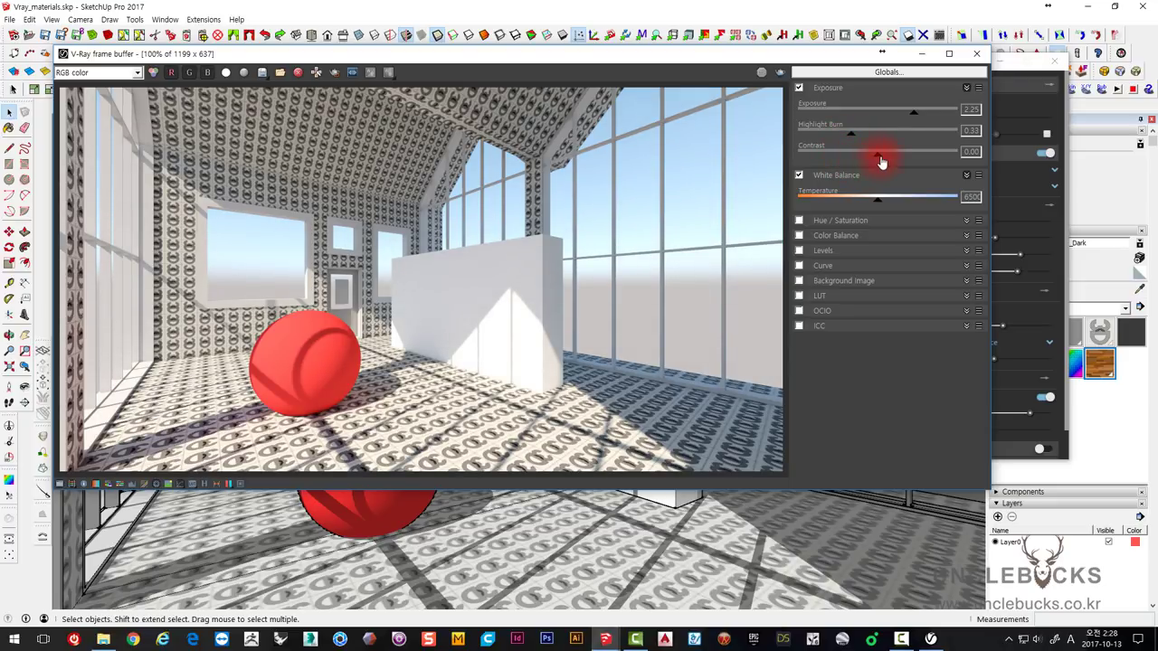
left_click_drag(882, 161, 883, 161)
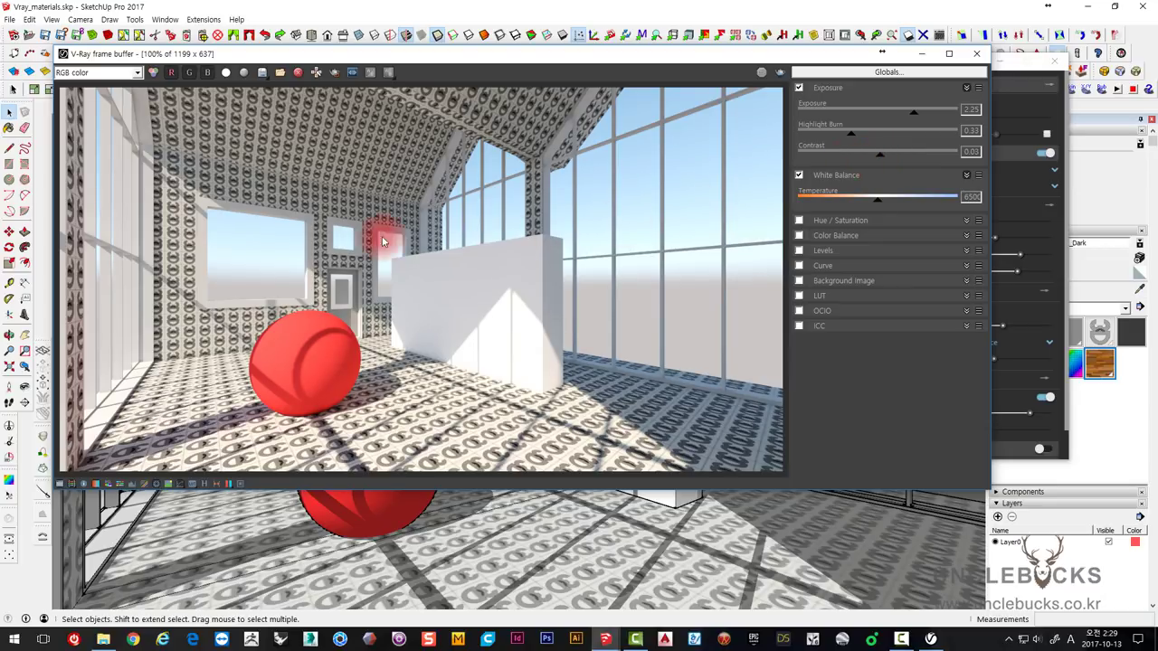
left_click(799, 88)
left_click(799, 88)
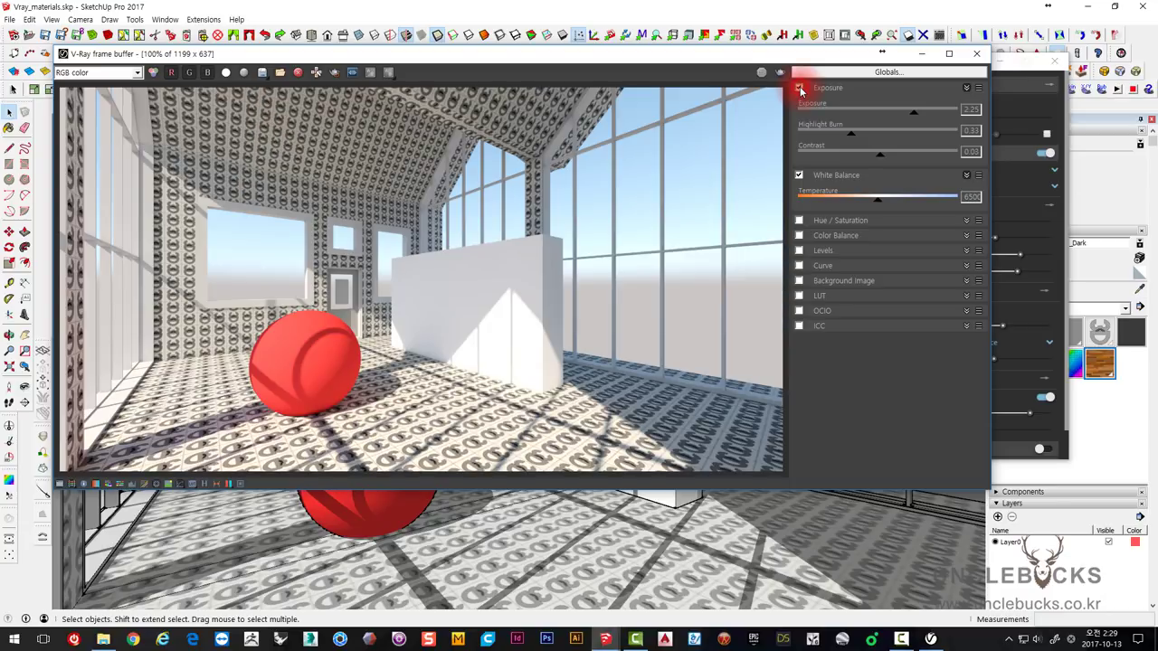
left_click(799, 89)
left_click(799, 88)
left_click(799, 88)
left_click(799, 88)
left_click(799, 89)
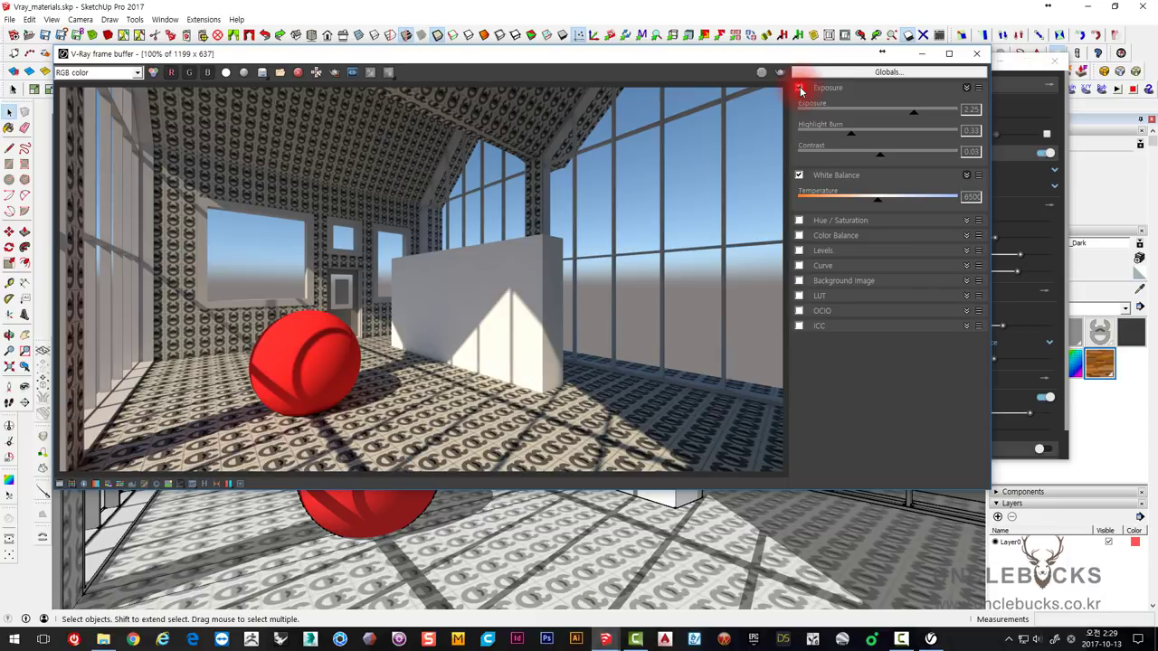
left_click(799, 89)
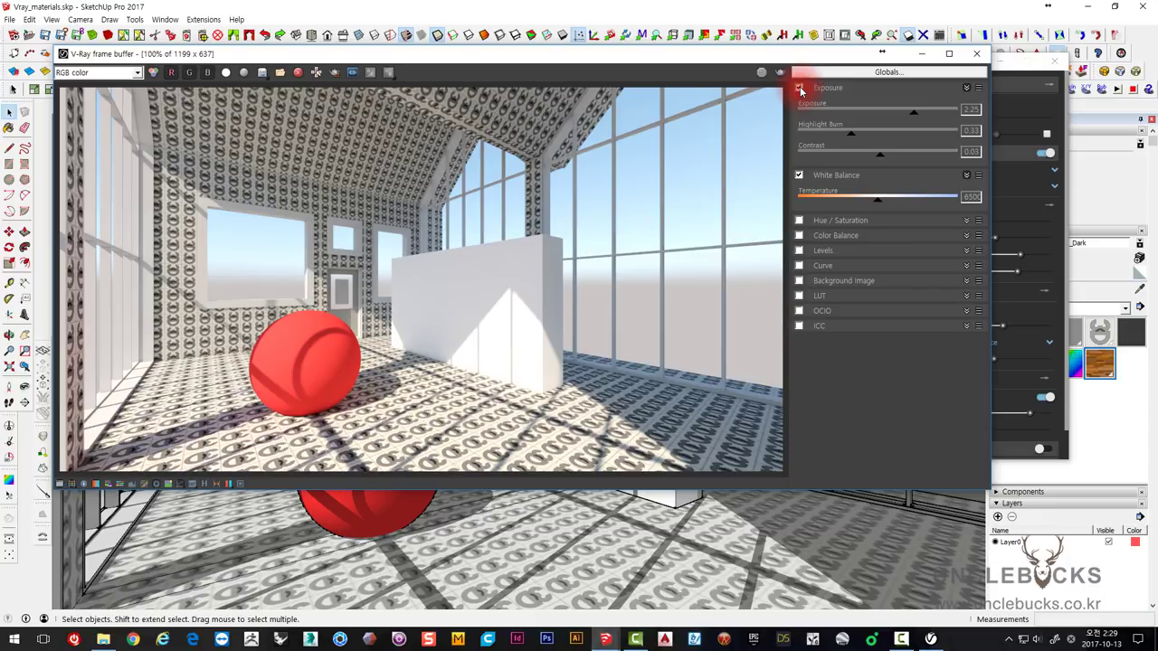
mouse_move(501, 53)
left_mouse_down()
mouse_move(515, 91)
mouse_move(513, 70)
left_mouse_up()
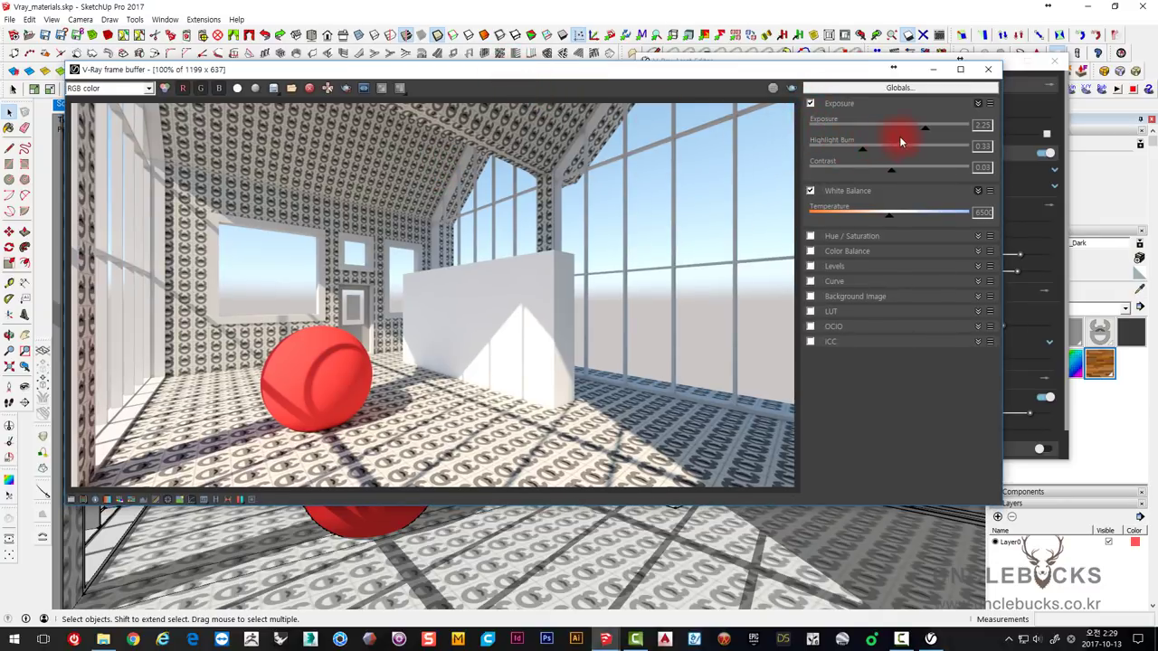
left_click(810, 103)
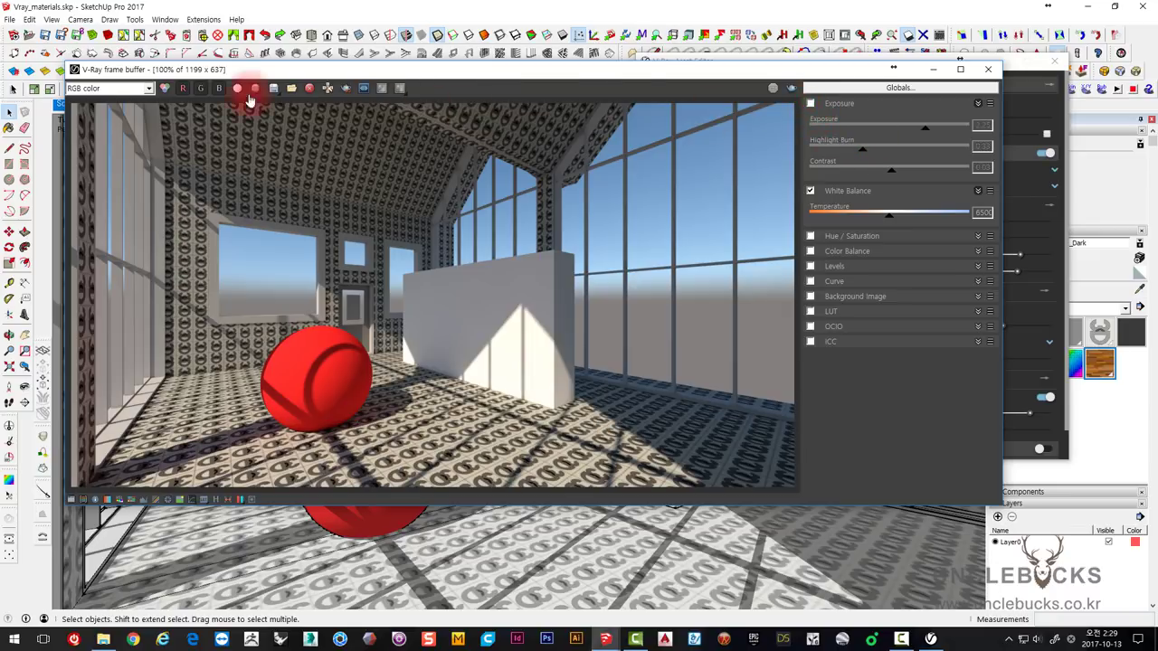
left_click(811, 104)
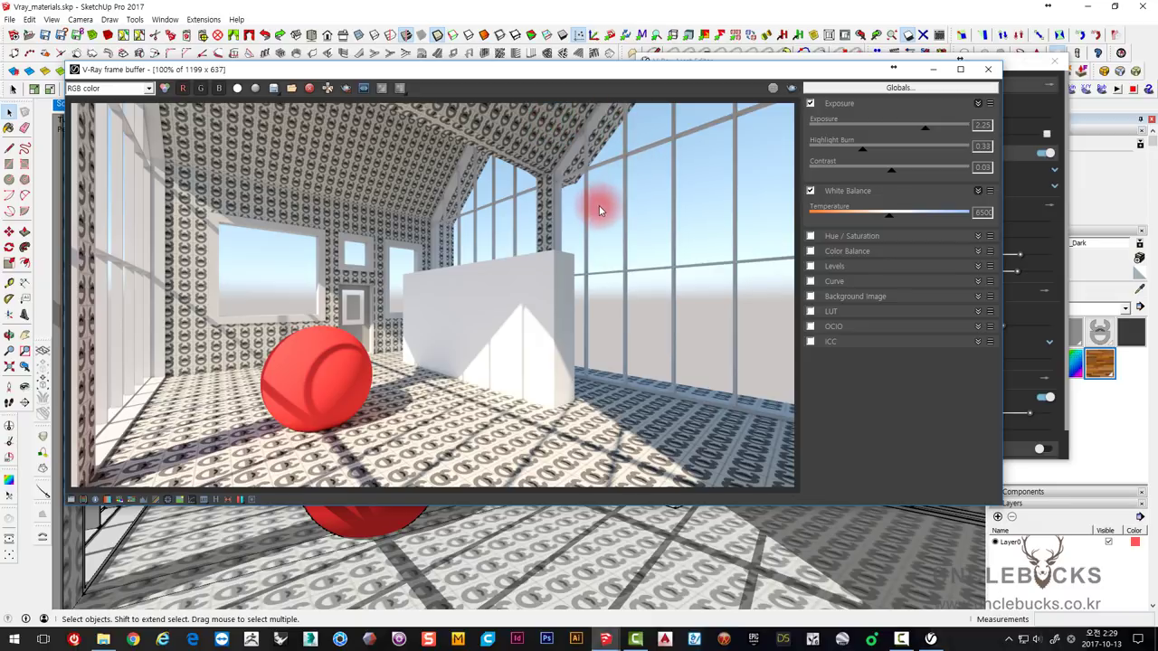
left_click(811, 104)
left_click(810, 104)
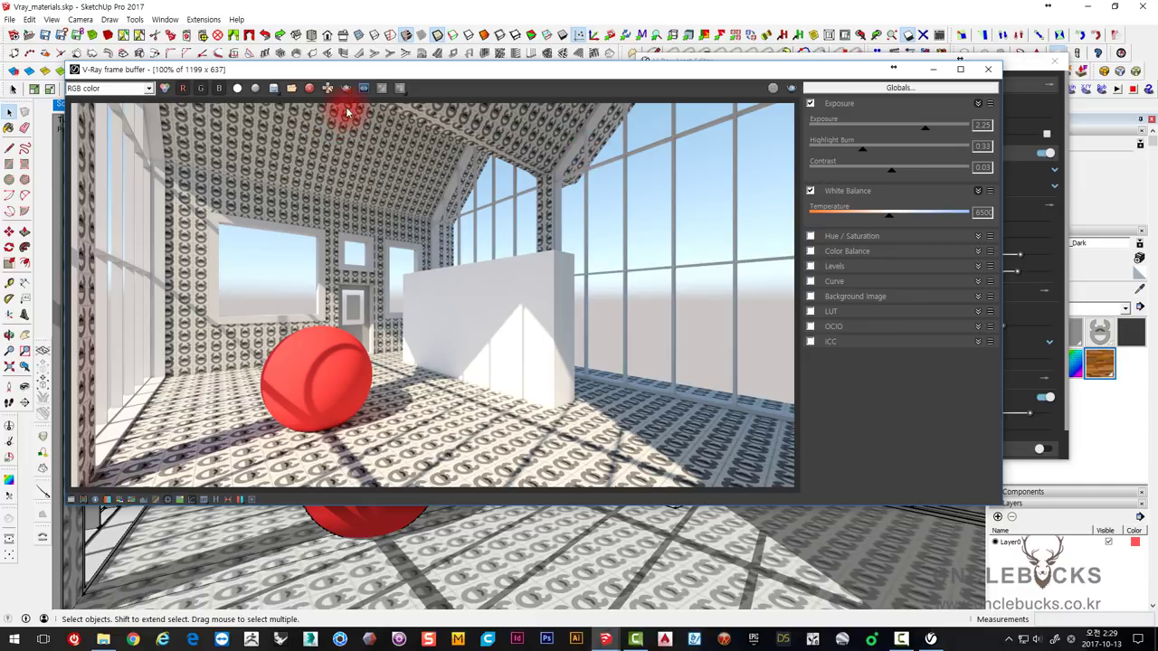
- Start saving the corrected render as PNG, then cancel the output image dialog without saving
left_click(271, 91)
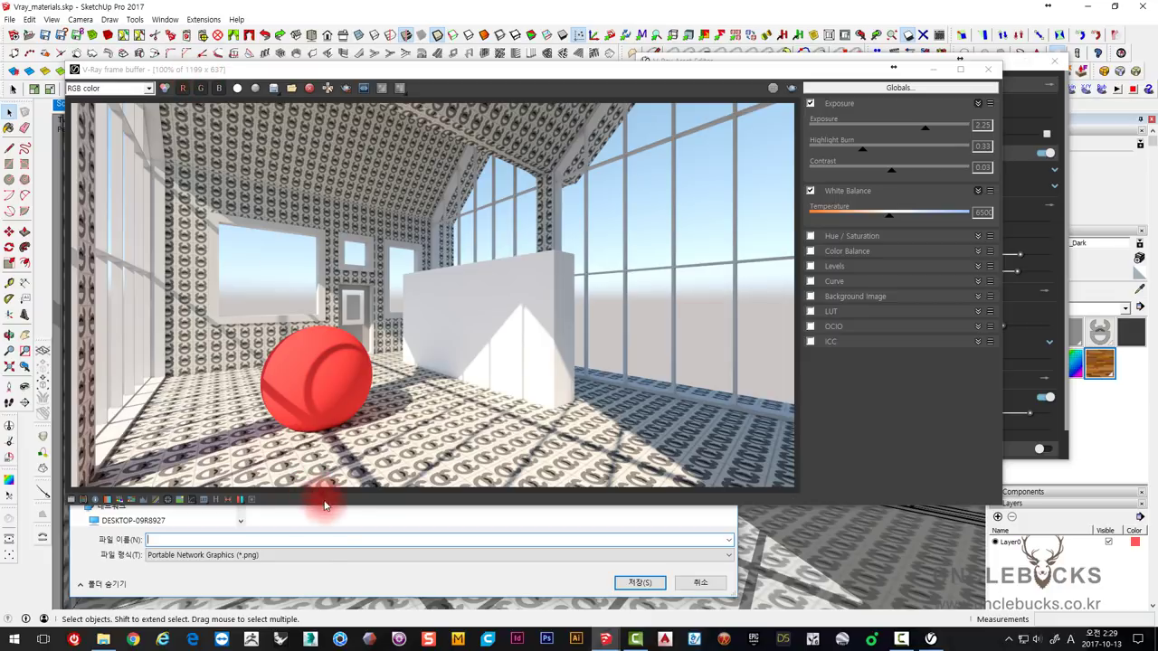
left_click(300, 557)
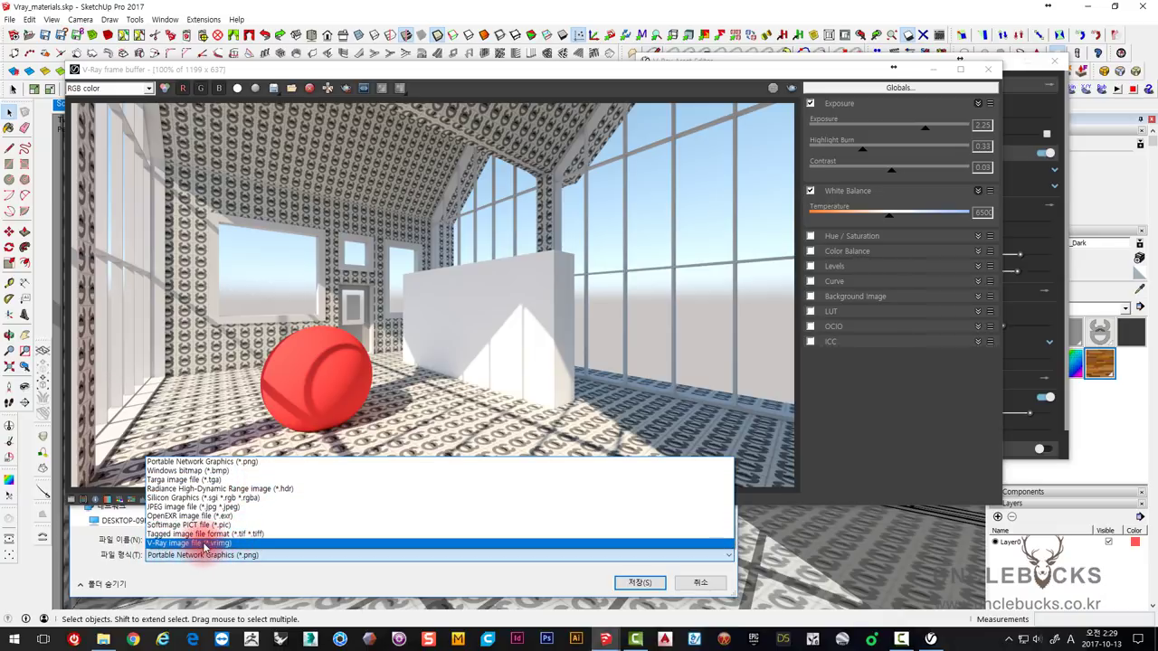
left_click(804, 145)
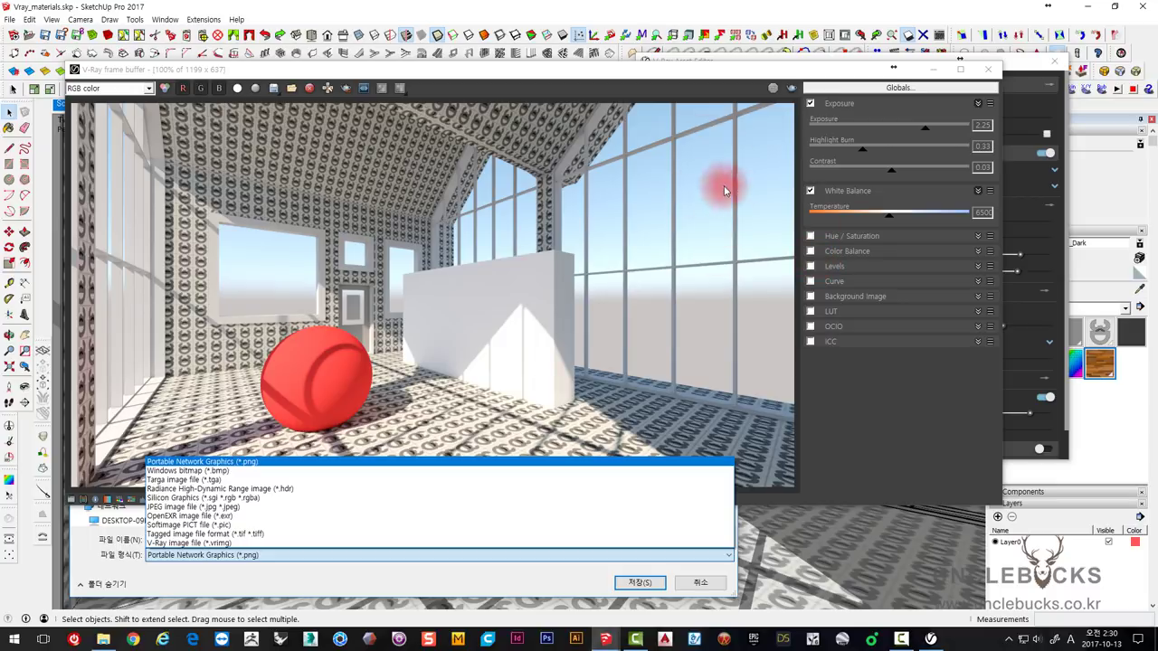
left_click(571, 218)
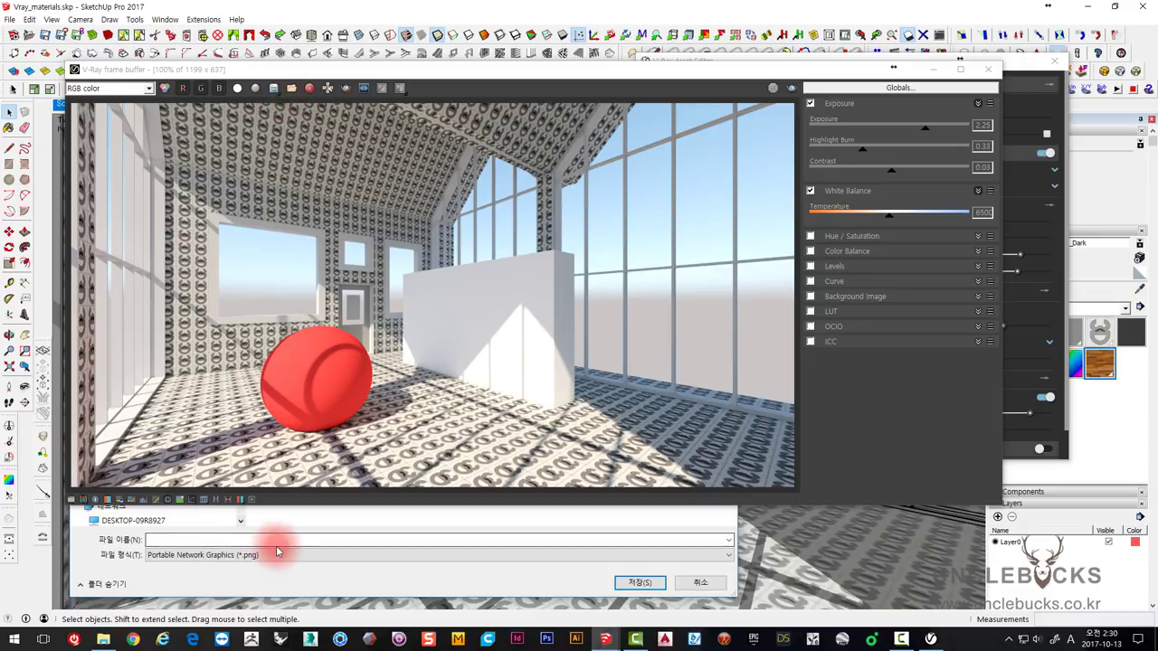
left_click(479, 125)
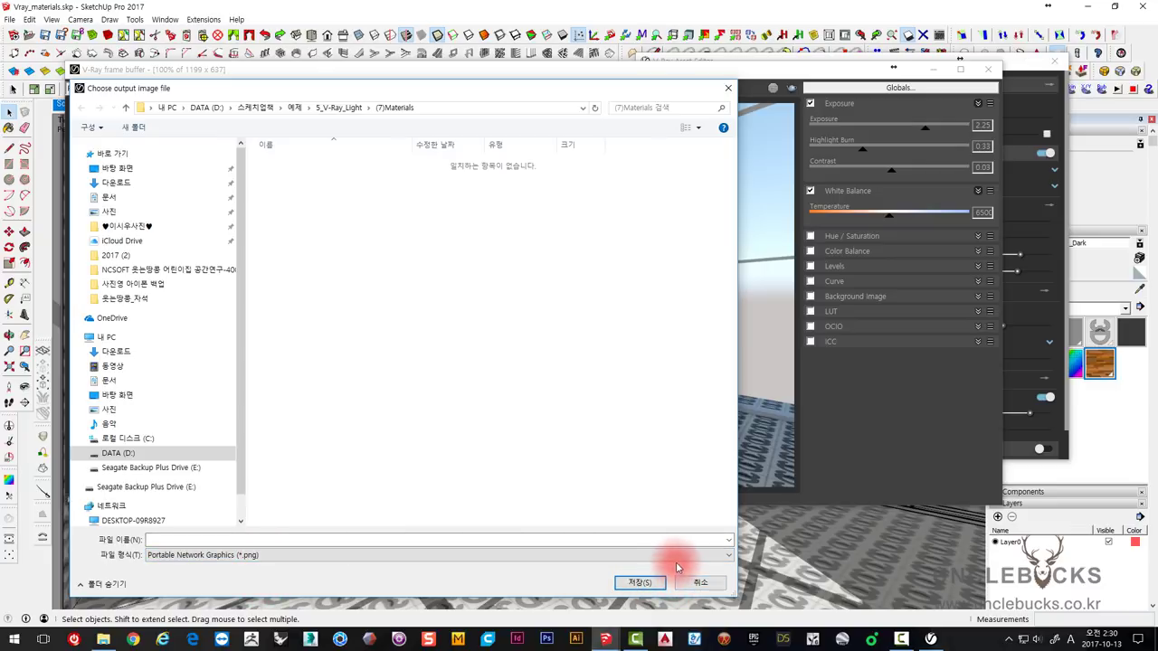
left_click(699, 583)
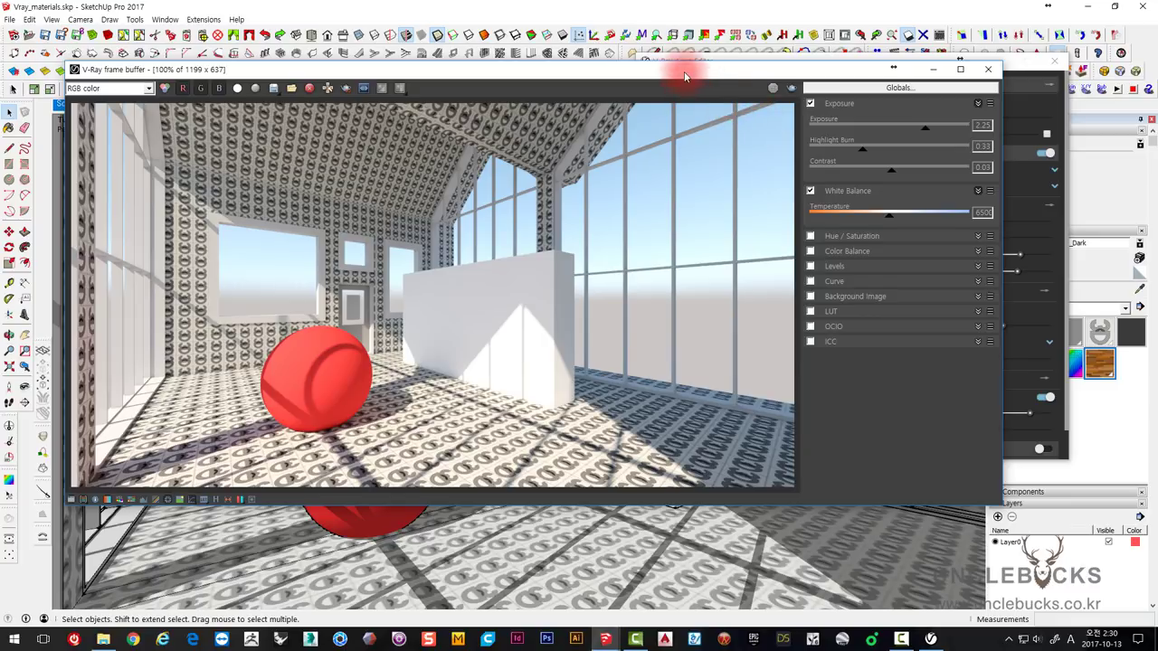
- Delete LightRectangle from the Asset Editor's Lights list, leaving only SunLight
left_click_drag(685, 76, 686, 140)
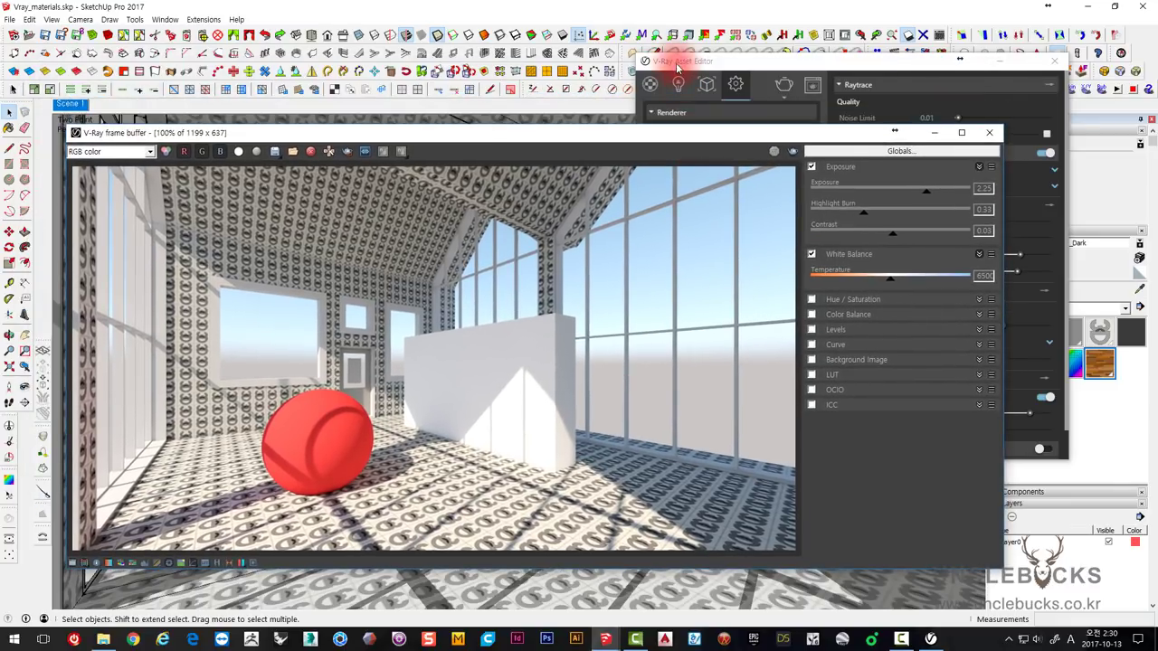
left_click_drag(677, 68, 593, 68)
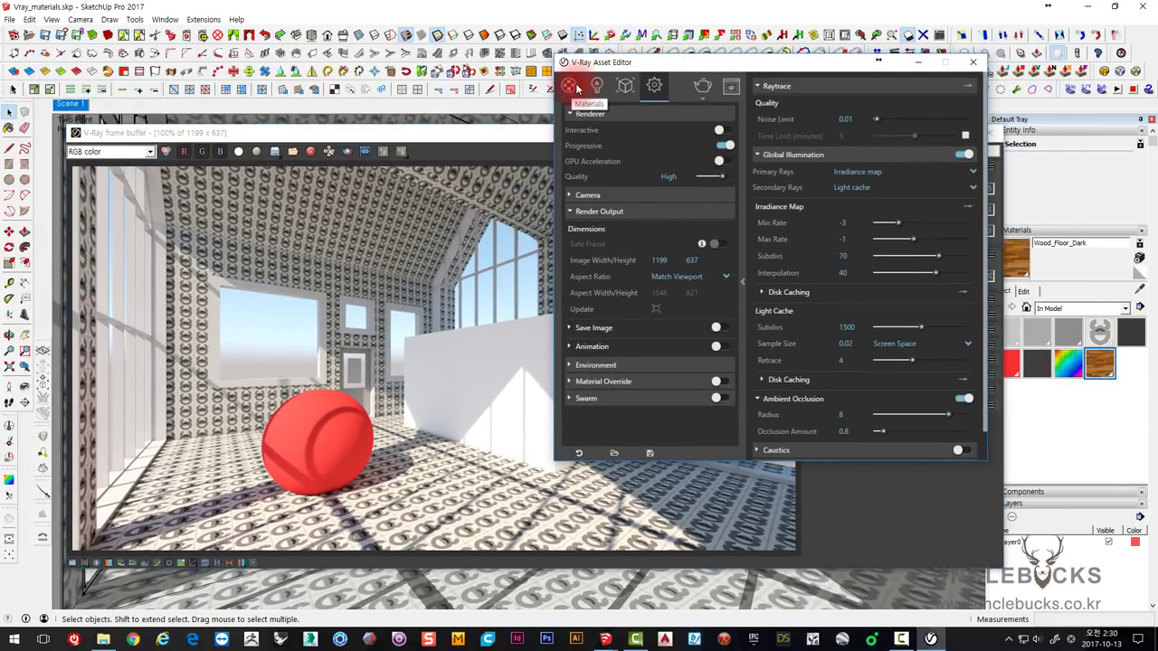
left_click(598, 86)
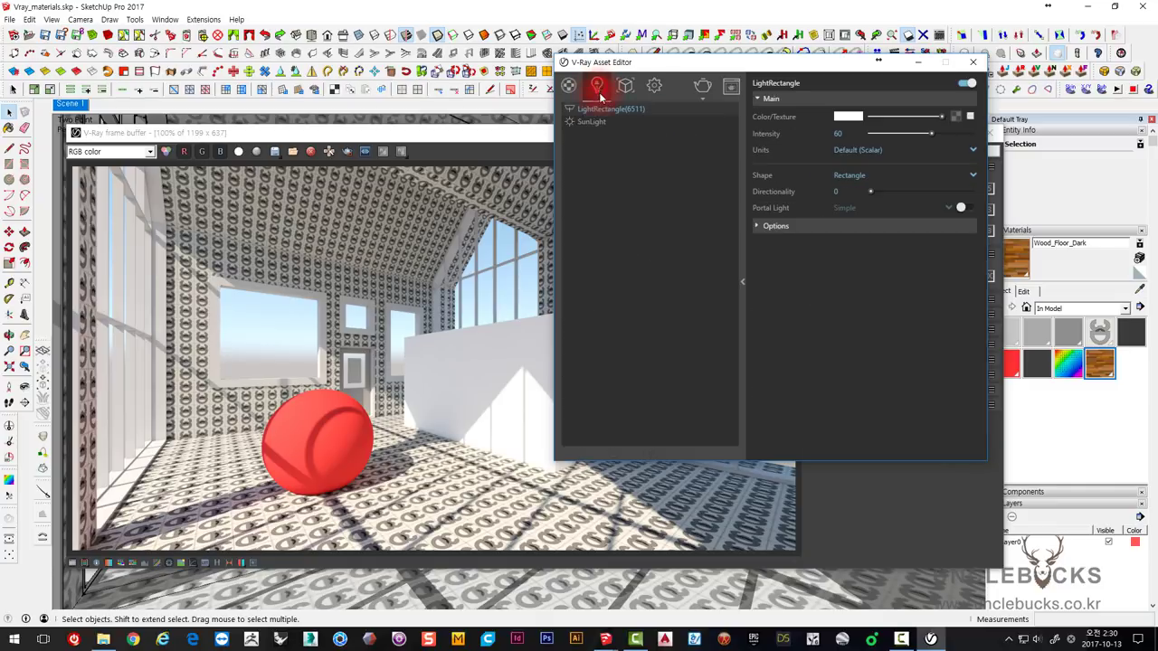
right_click(599, 112)
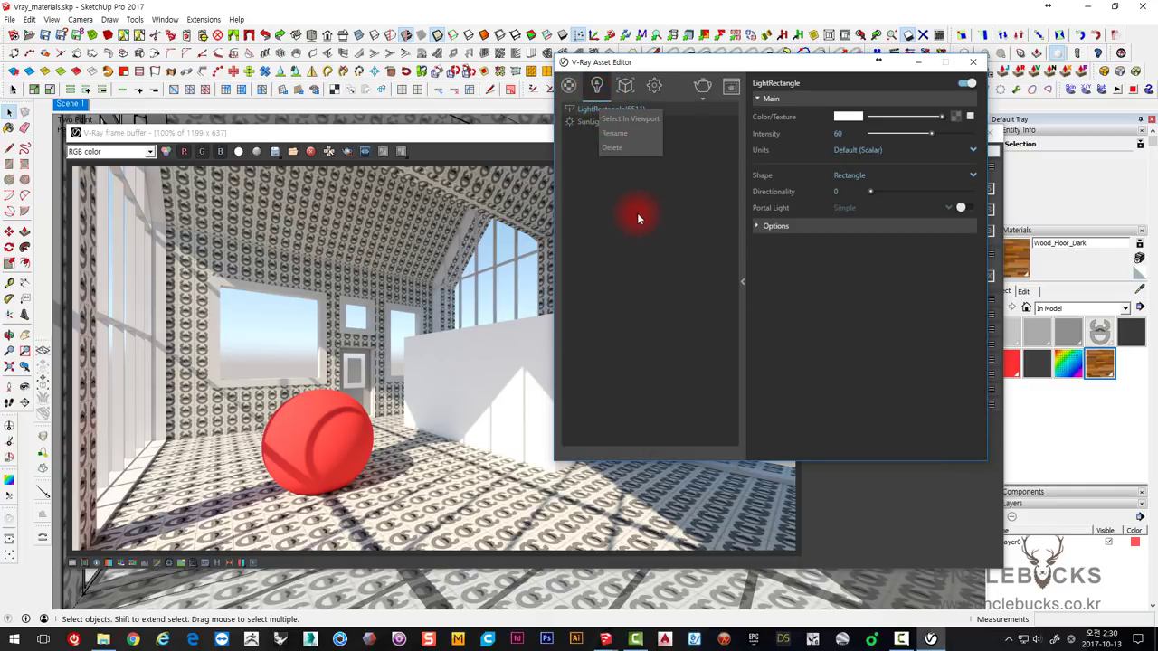
left_click(636, 198)
right_click(615, 114)
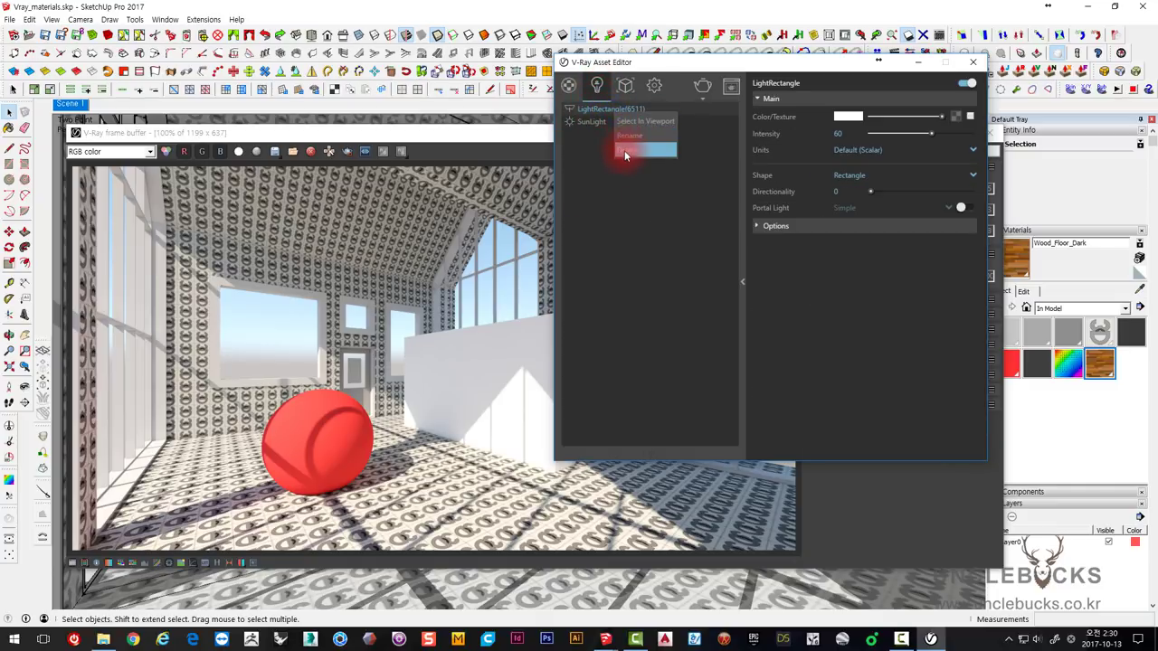
left_click(624, 150)
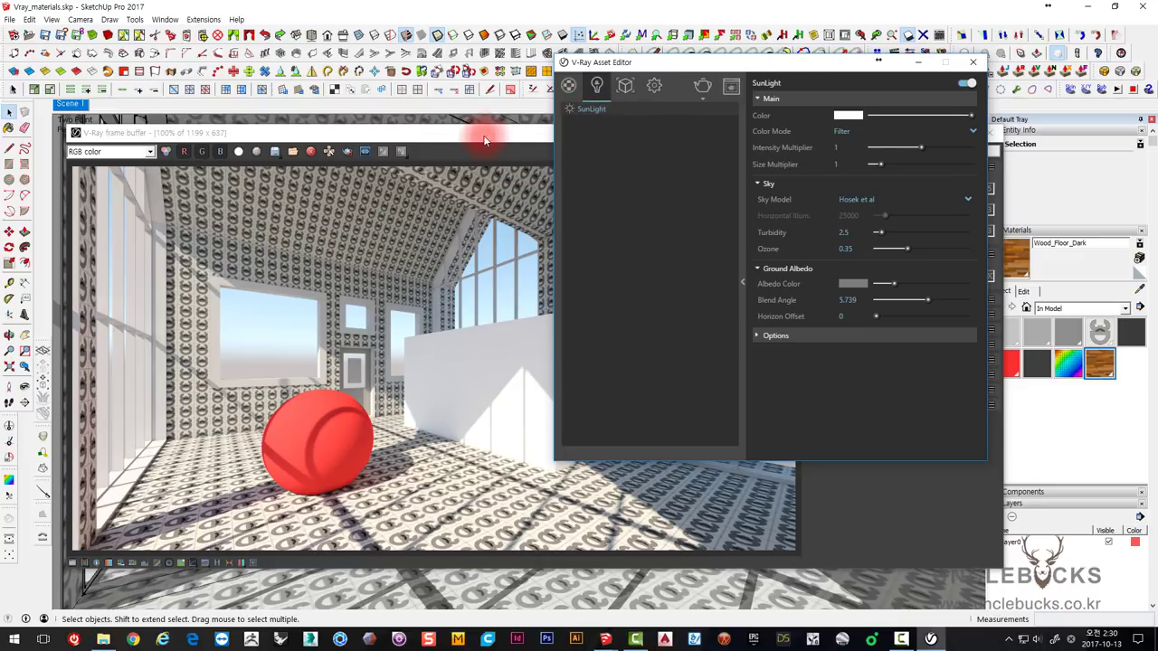
left_click_drag(484, 140, 467, 70)
left_click_drag(589, 65, 581, 131)
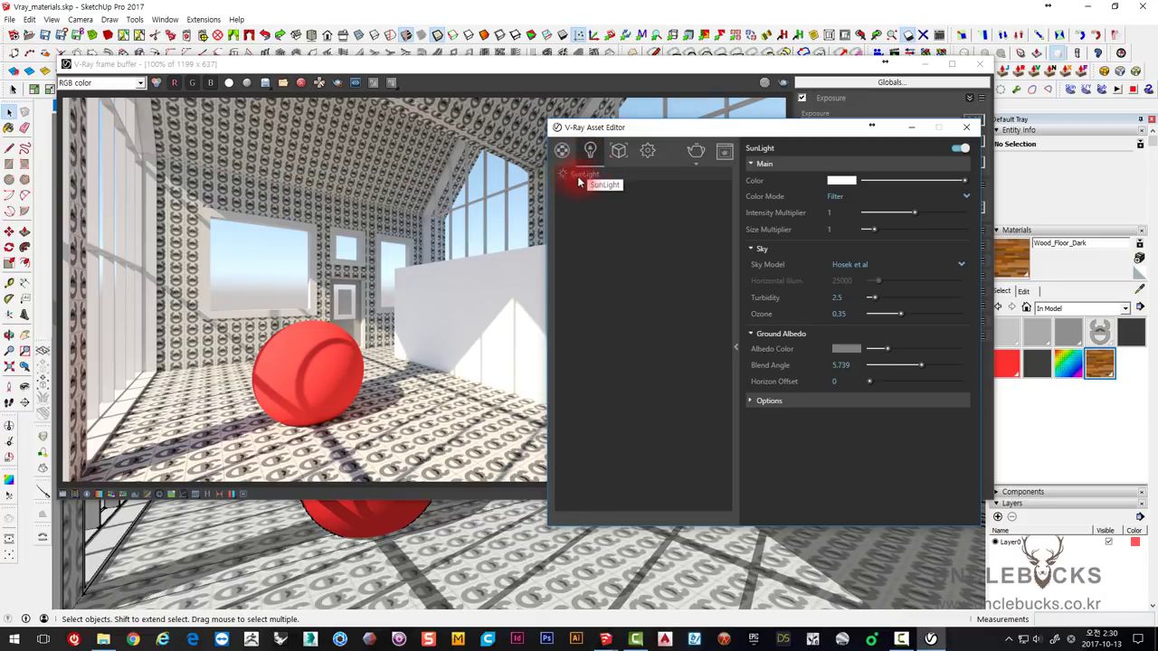
- Select SunLight and confirm the Shadows time zone stays at UTC-07:00
left_click(581, 184)
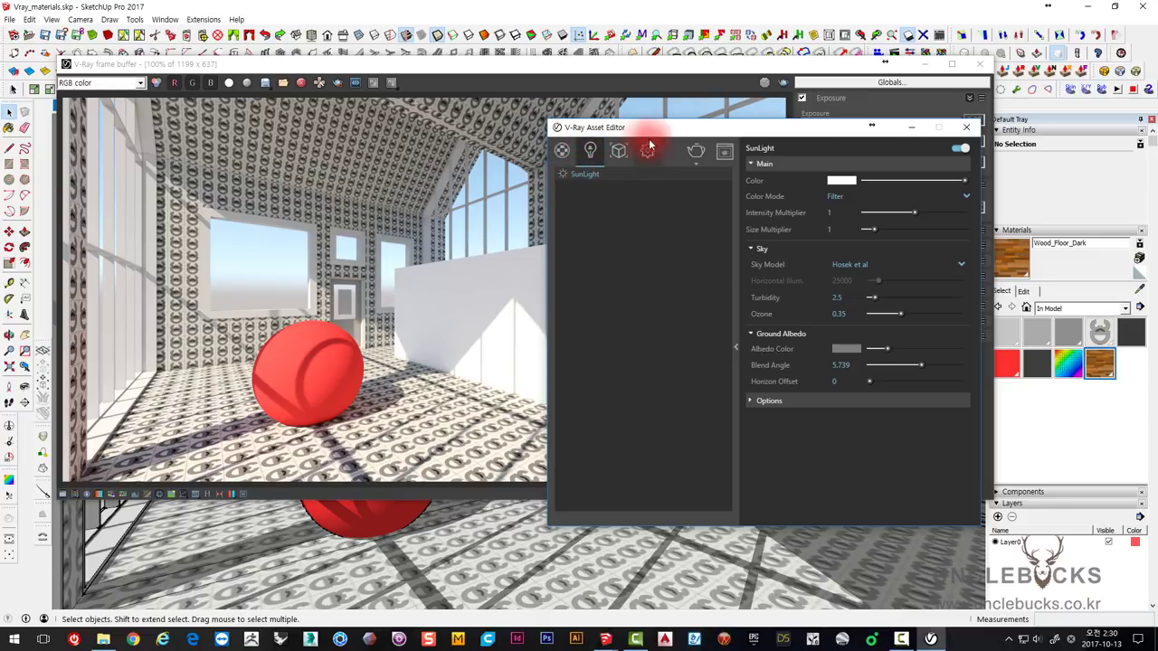
left_click_drag(672, 130, 532, 130)
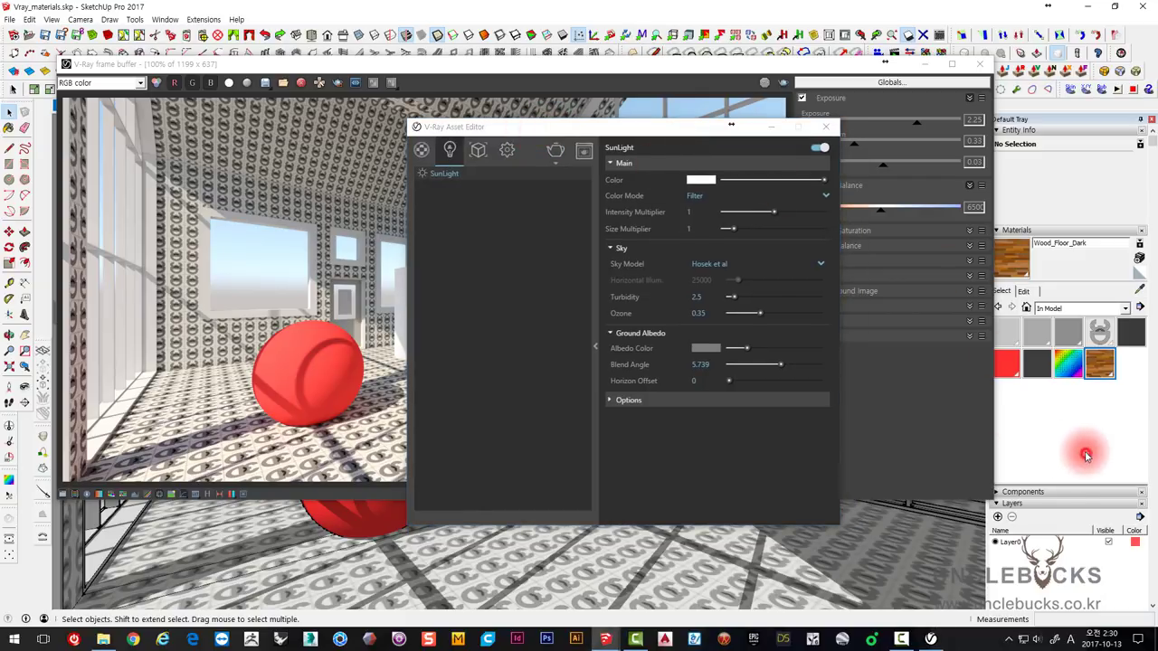
scroll(1059, 419, "down", 3)
scroll(1059, 418, "down", 2)
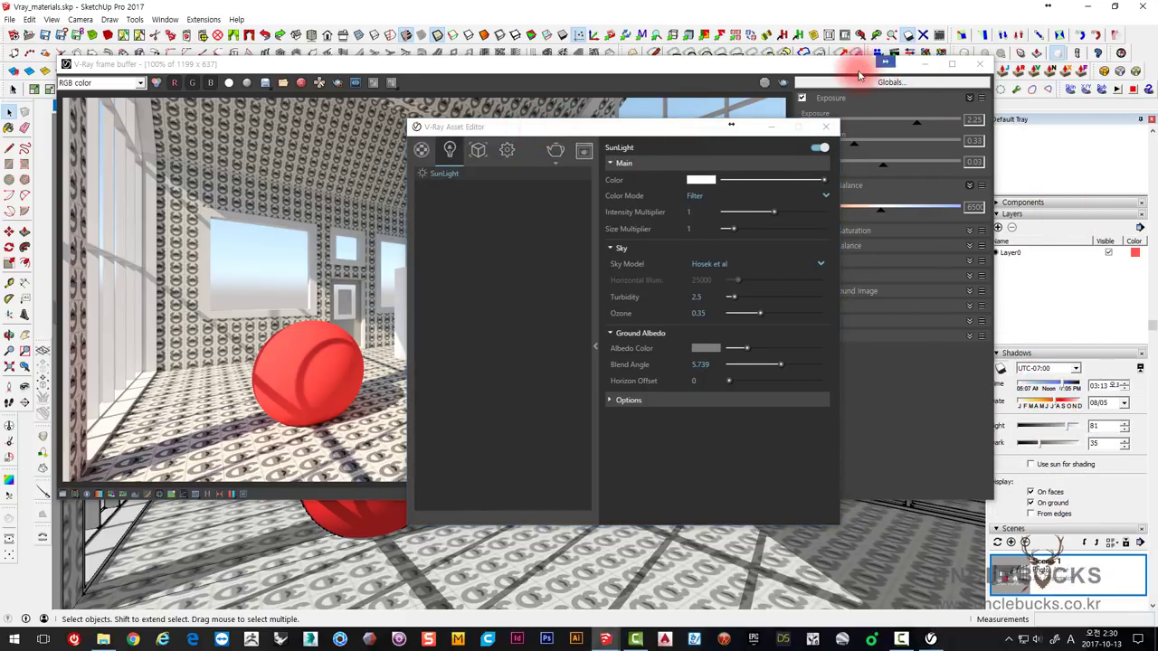
left_click_drag(827, 65, 747, 75)
left_click(796, 521)
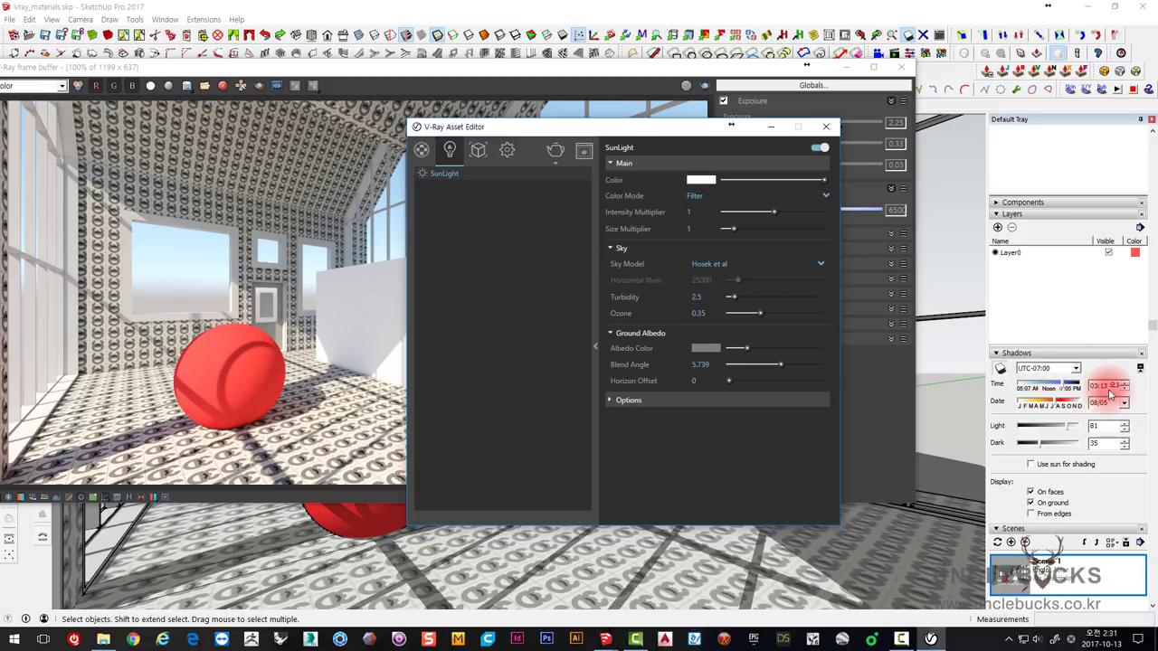
left_click(1107, 391)
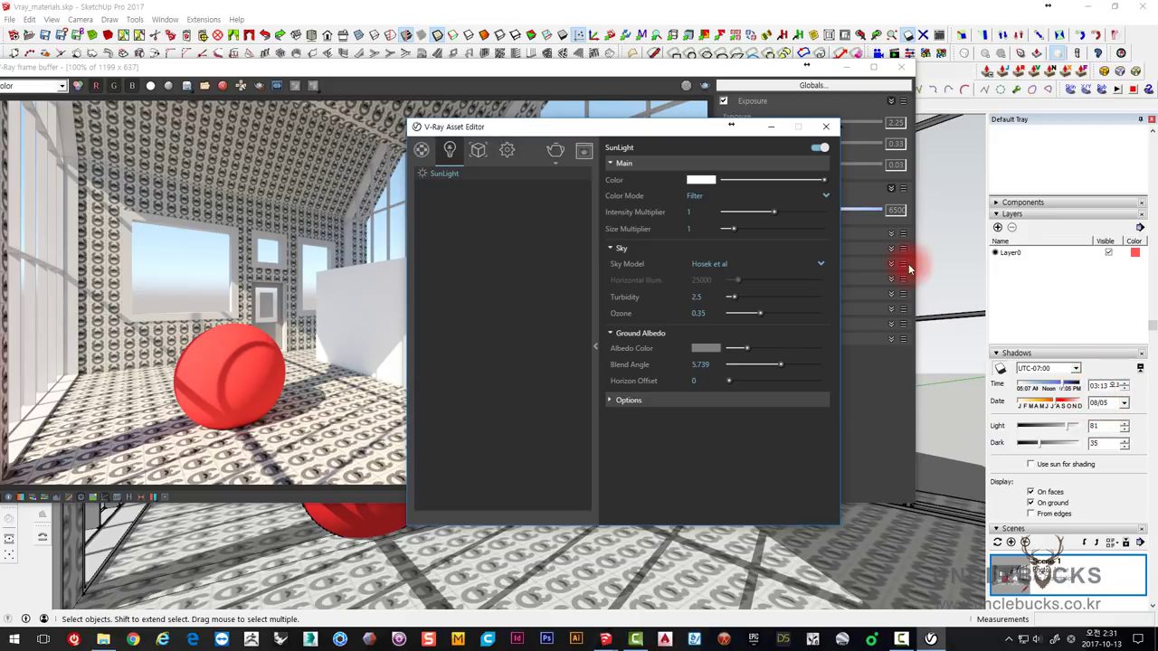
left_click(1037, 372)
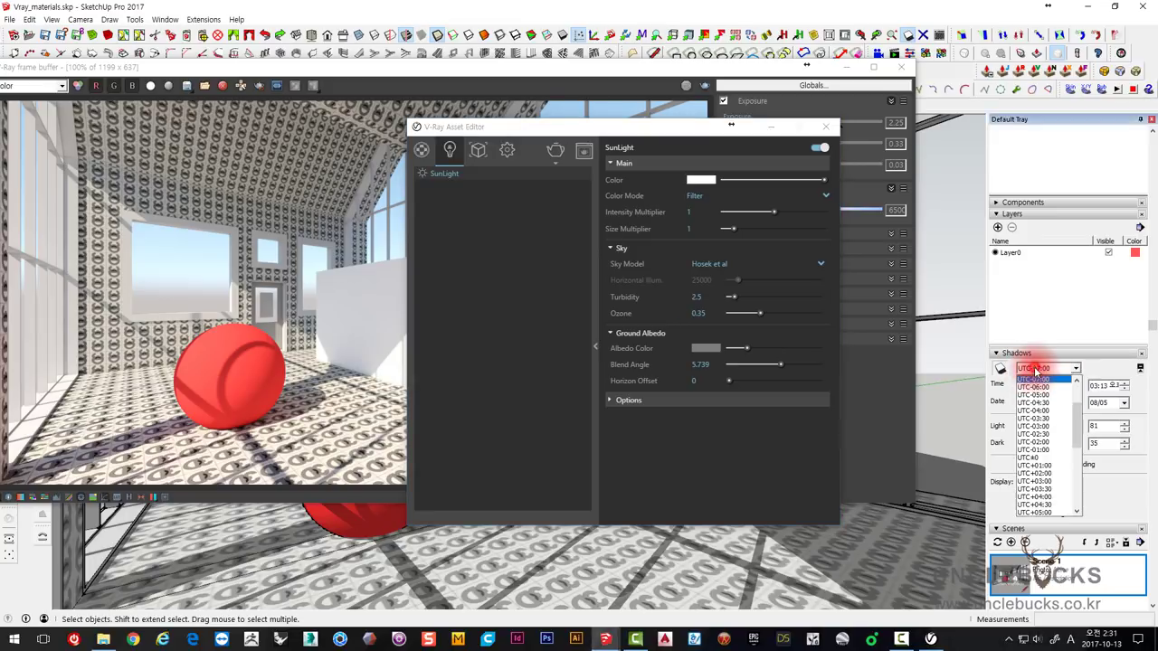
left_click(999, 391)
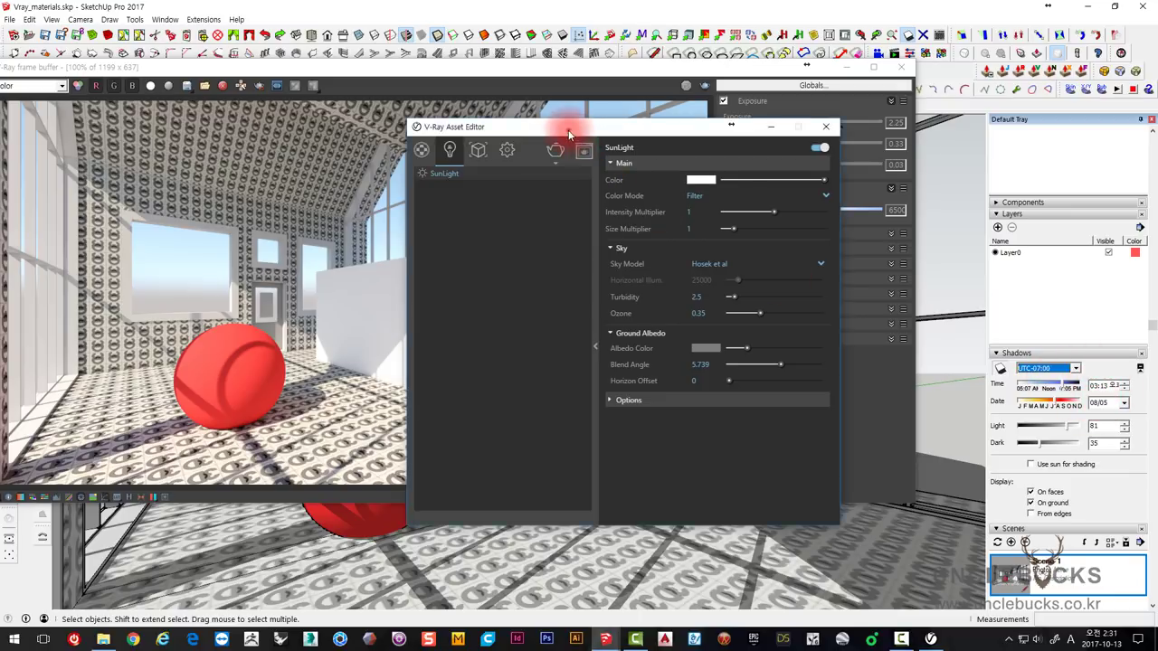
- Select the hour of the 03:13 shadow time so it becomes 01:13
left_click_drag(570, 126, 624, 152)
left_click_drag(430, 66, 511, 56)
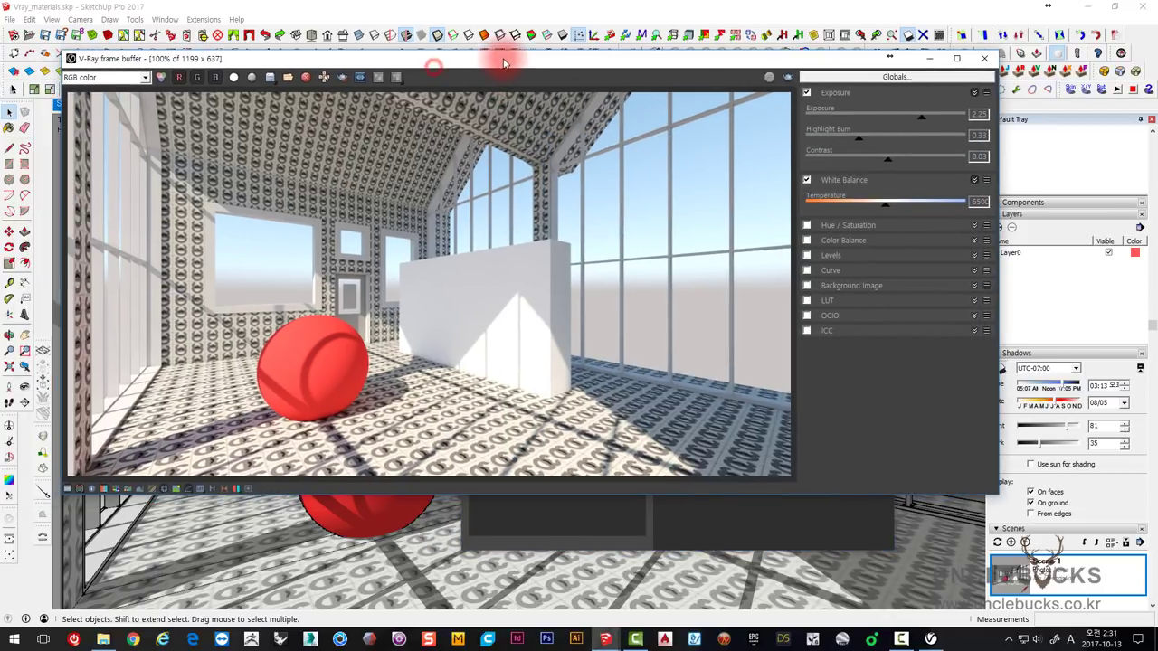
left_click(746, 510)
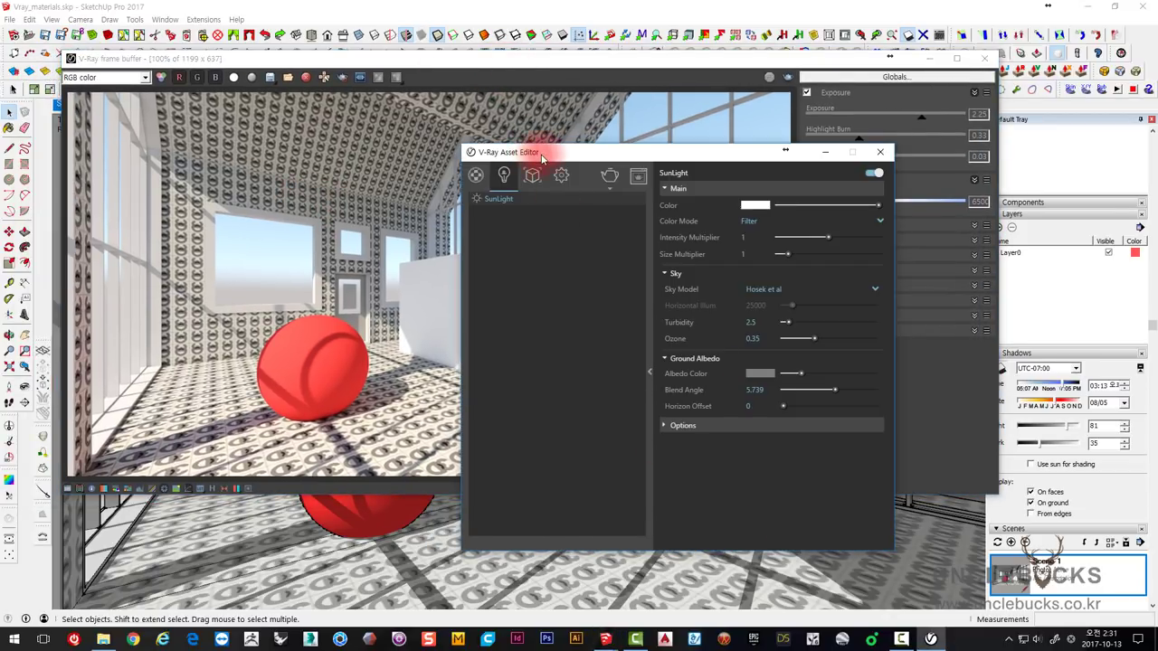
mouse_move(568, 154)
left_mouse_down()
mouse_move(660, 195)
mouse_move(660, 176)
left_mouse_up()
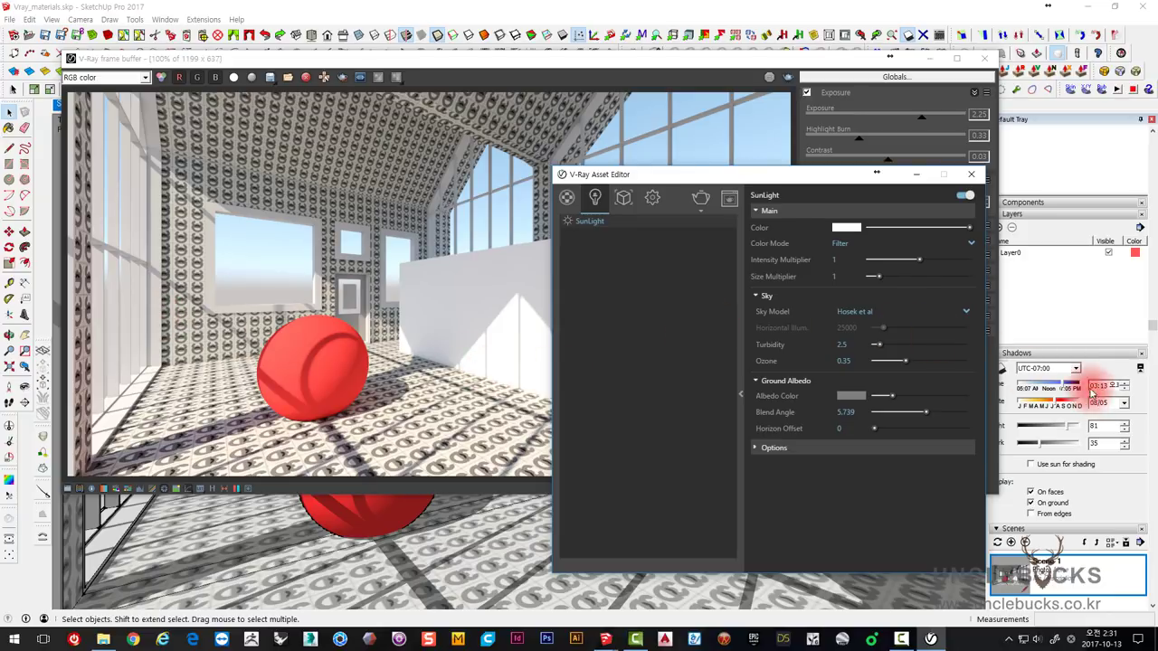
left_click_drag(726, 173, 607, 125)
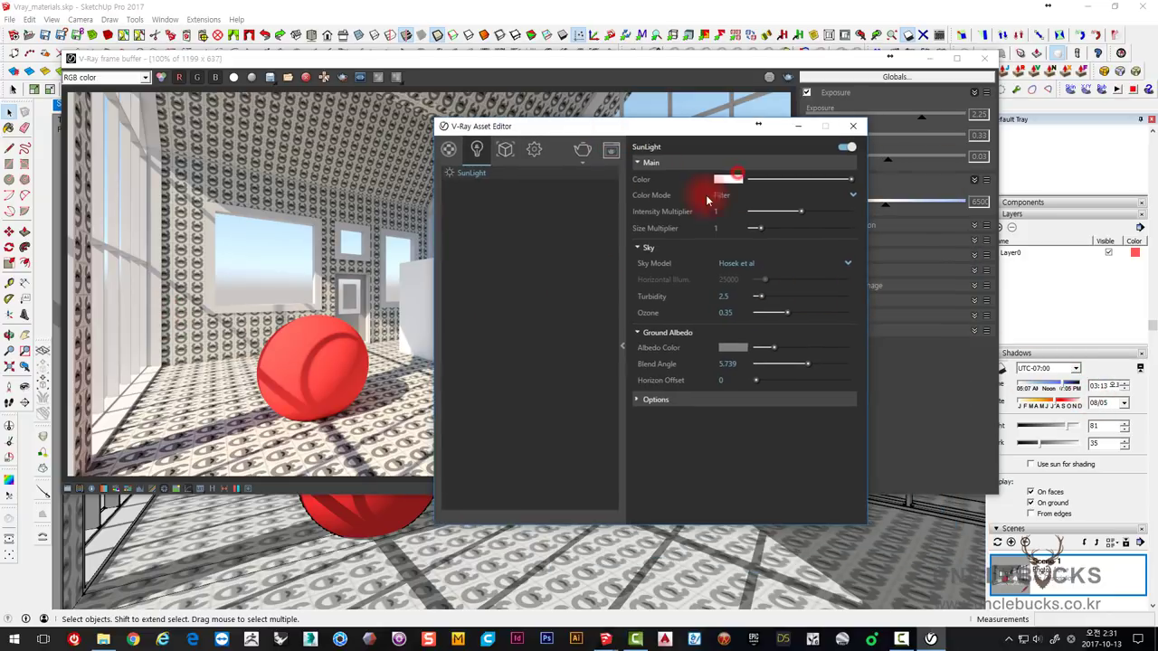
left_click(1098, 387)
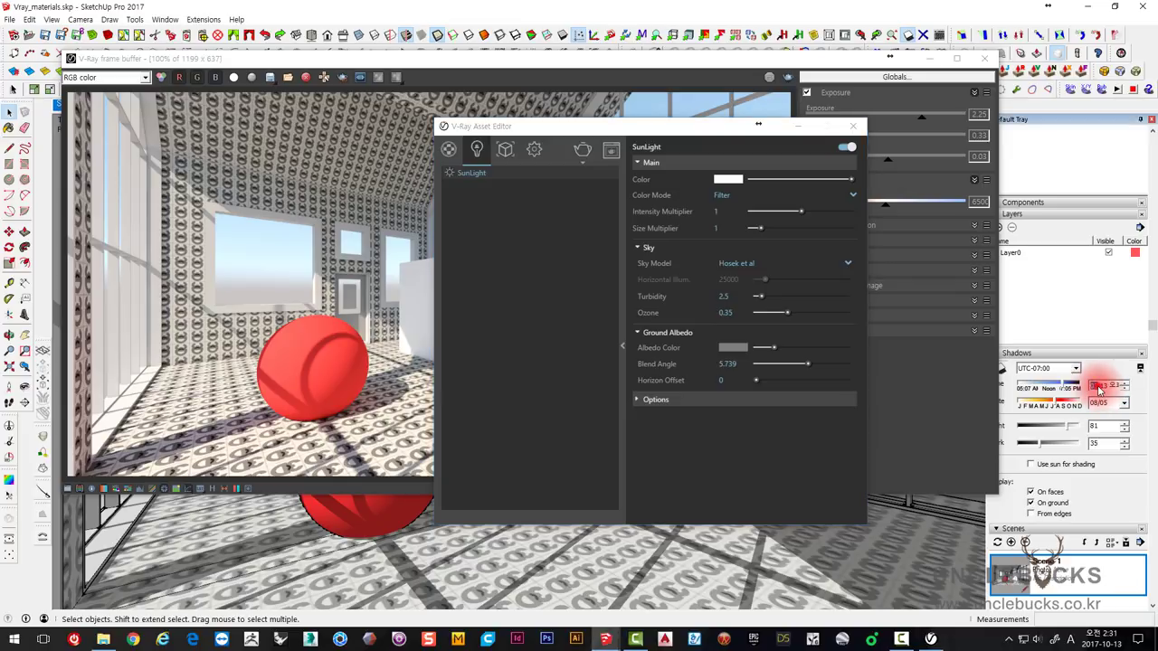
left_click_drag(1096, 387, 1073, 381)
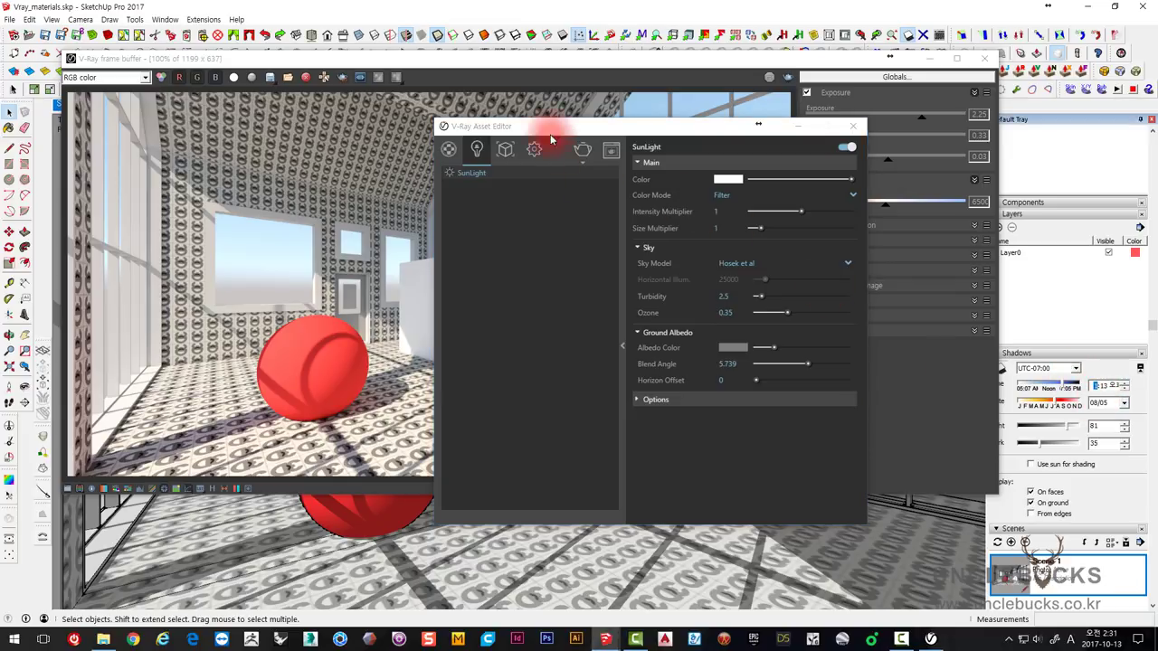
left_click_drag(551, 139, 617, 148)
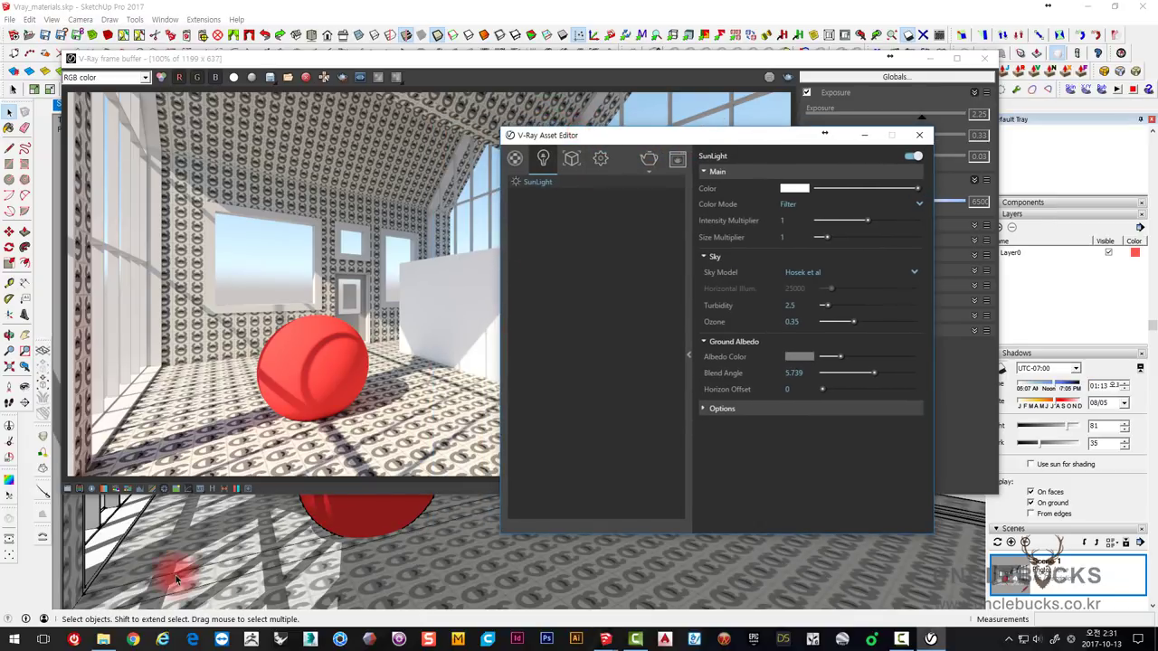
left_click(373, 79)
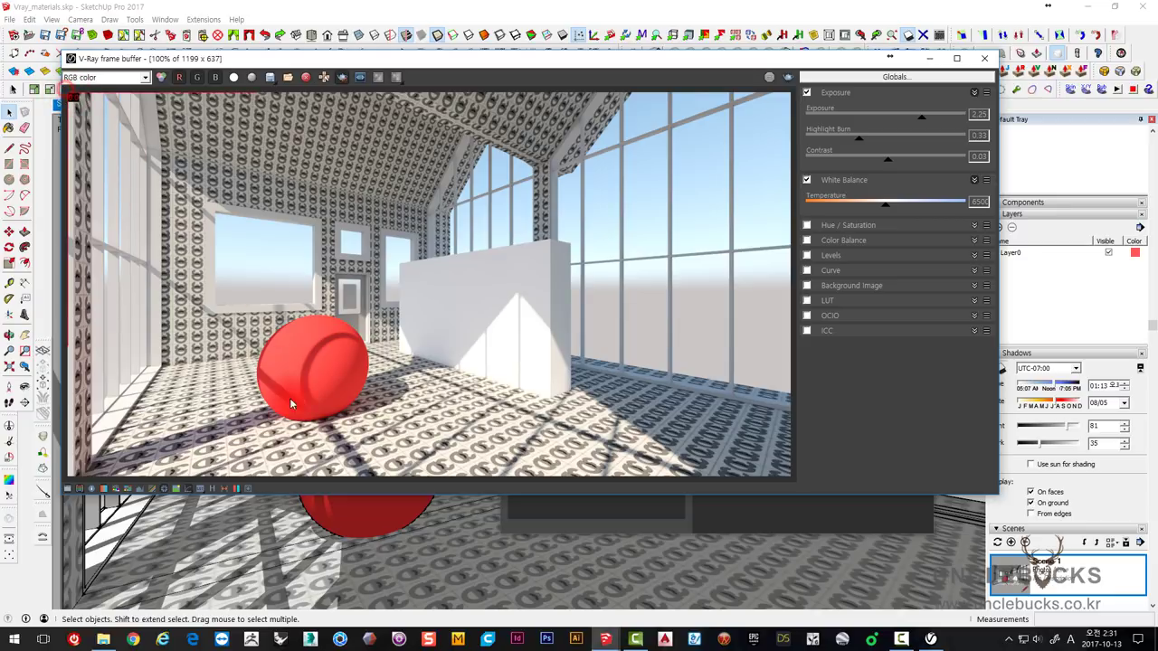
- Re-render with the 01:13 sun, stop partway, and adjust the compare divider and region box
left_click(789, 79)
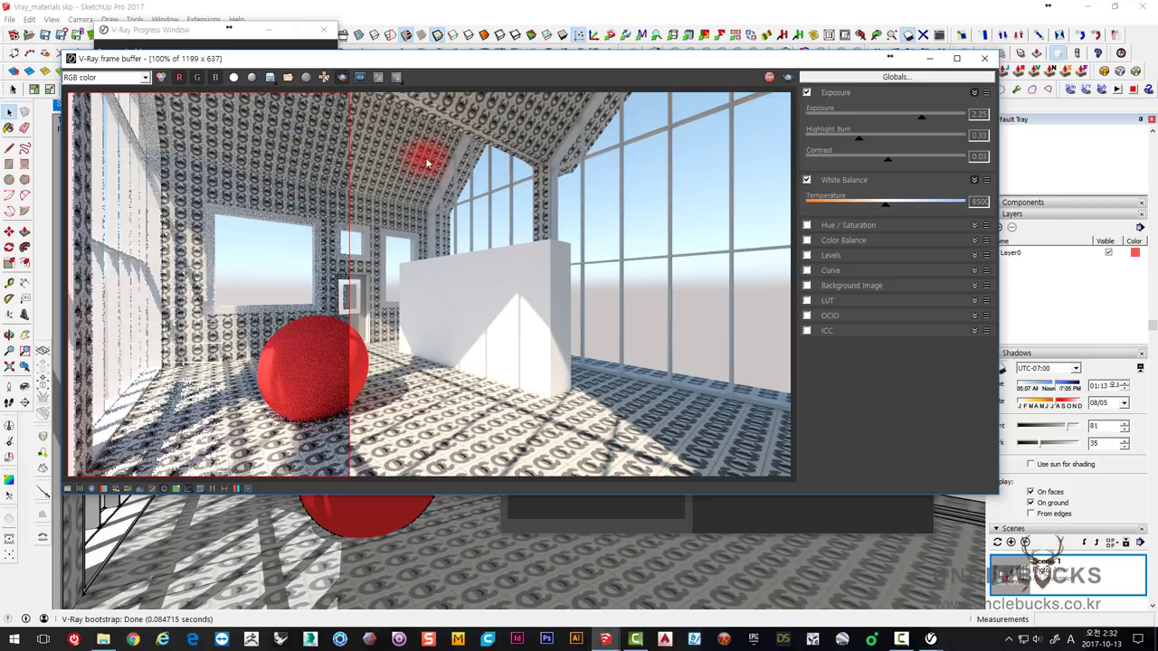
left_click(769, 77)
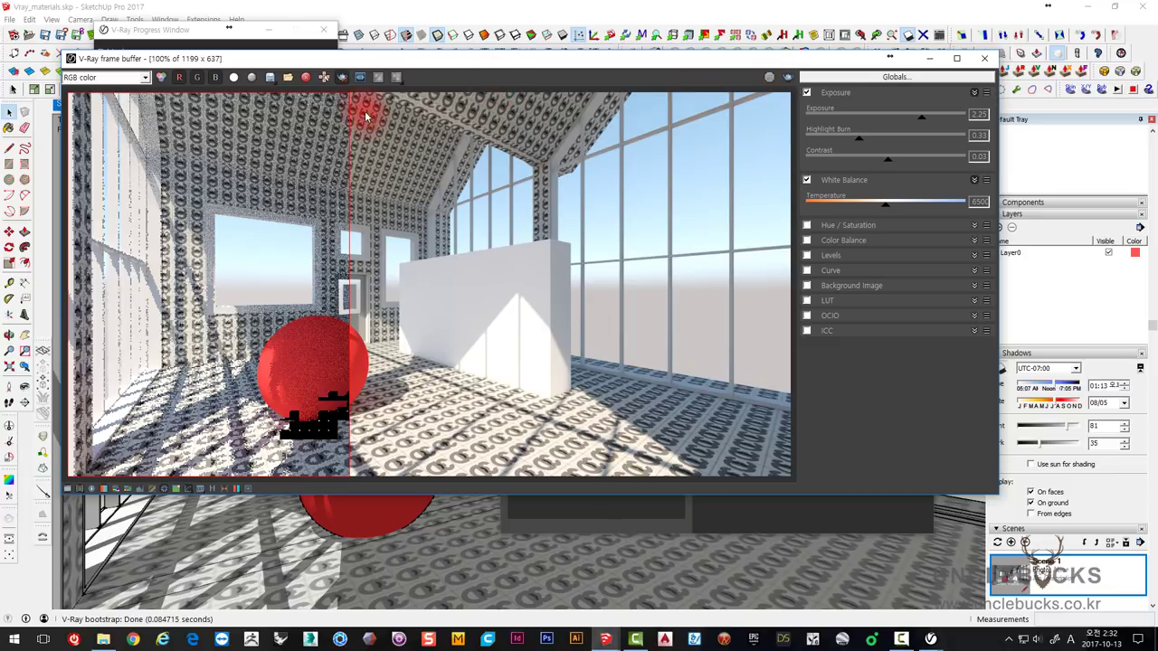
left_click_drag(349, 92, 444, 94)
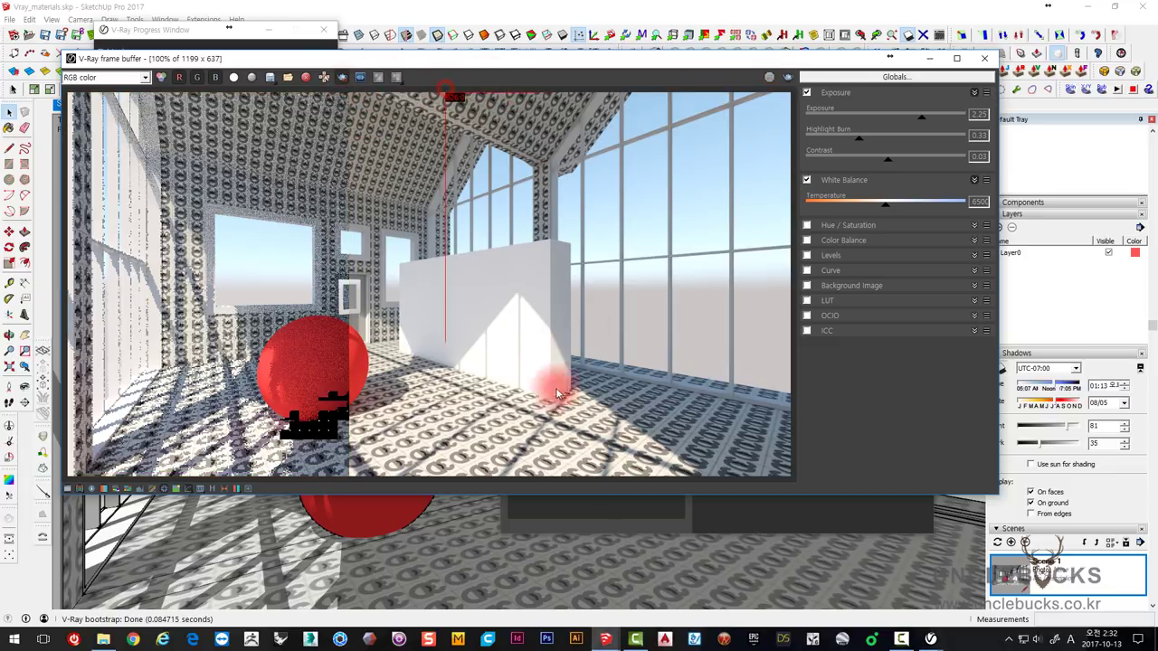
left_click_drag(633, 570, 638, 566)
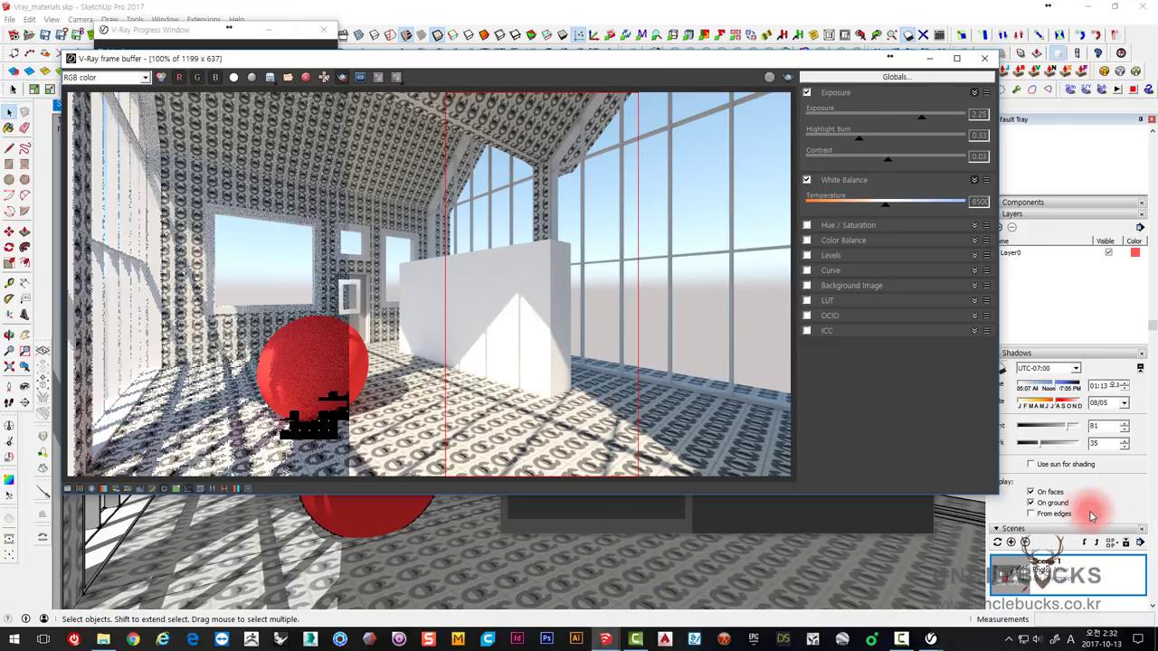
- Set the Shadows time to 05:13
left_click(1094, 385)
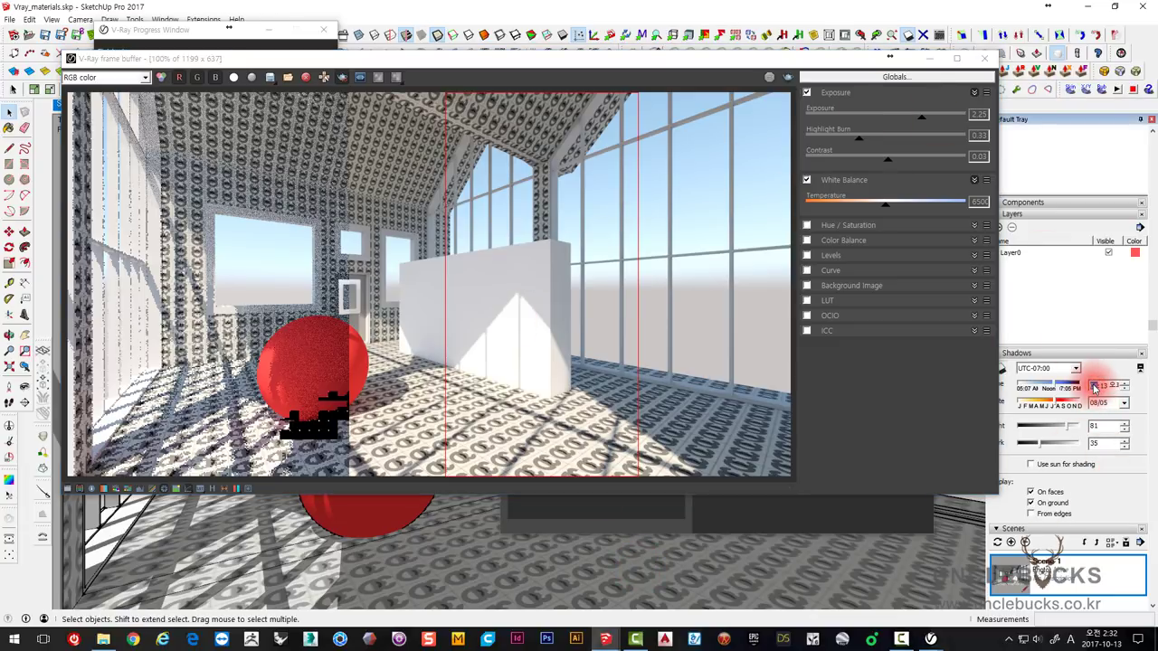
left_click(1101, 400)
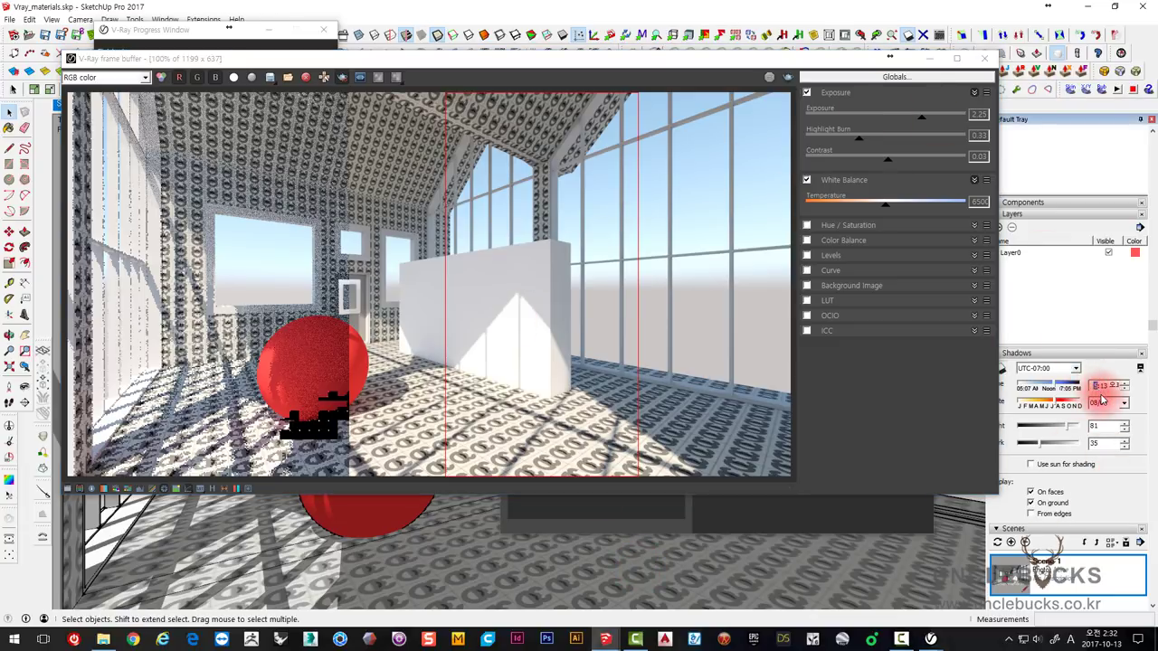
left_click(662, 513)
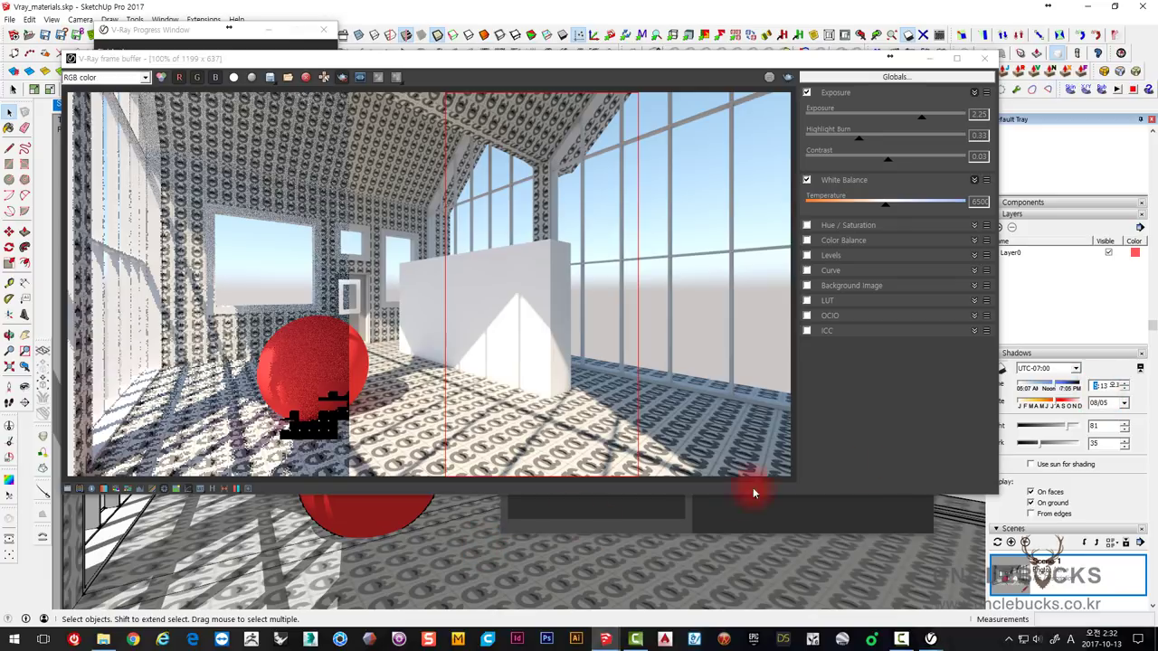
left_click(1098, 387)
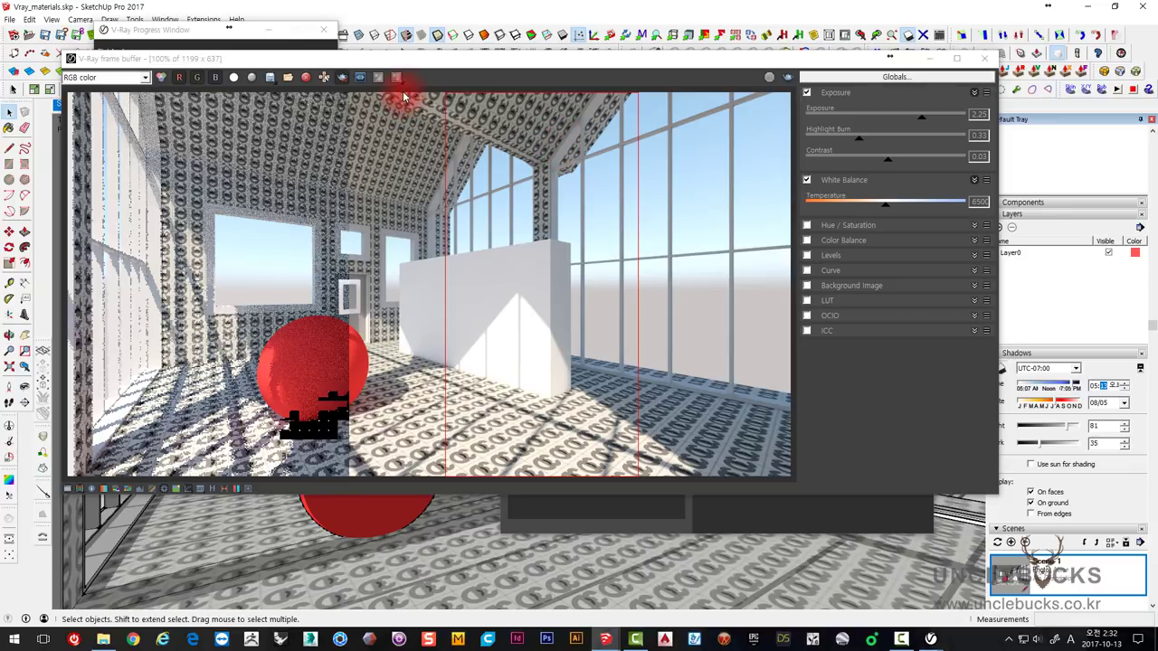
- Render the outlined region, stop the render, and turn region rendering off
left_click(770, 77)
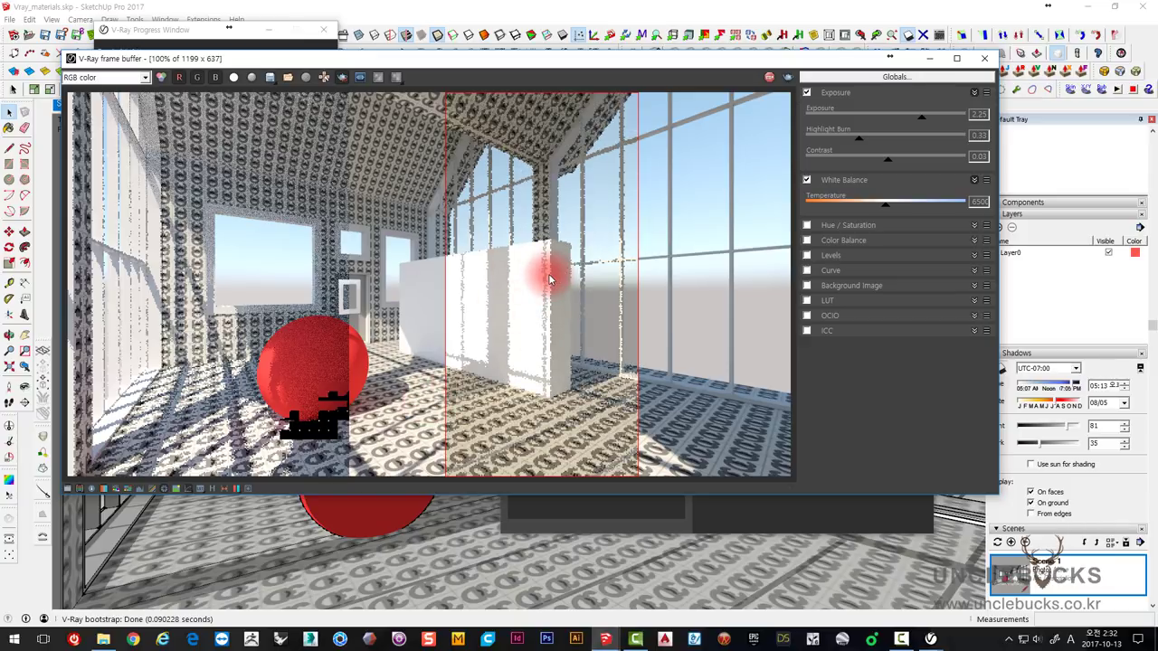
left_click(766, 80)
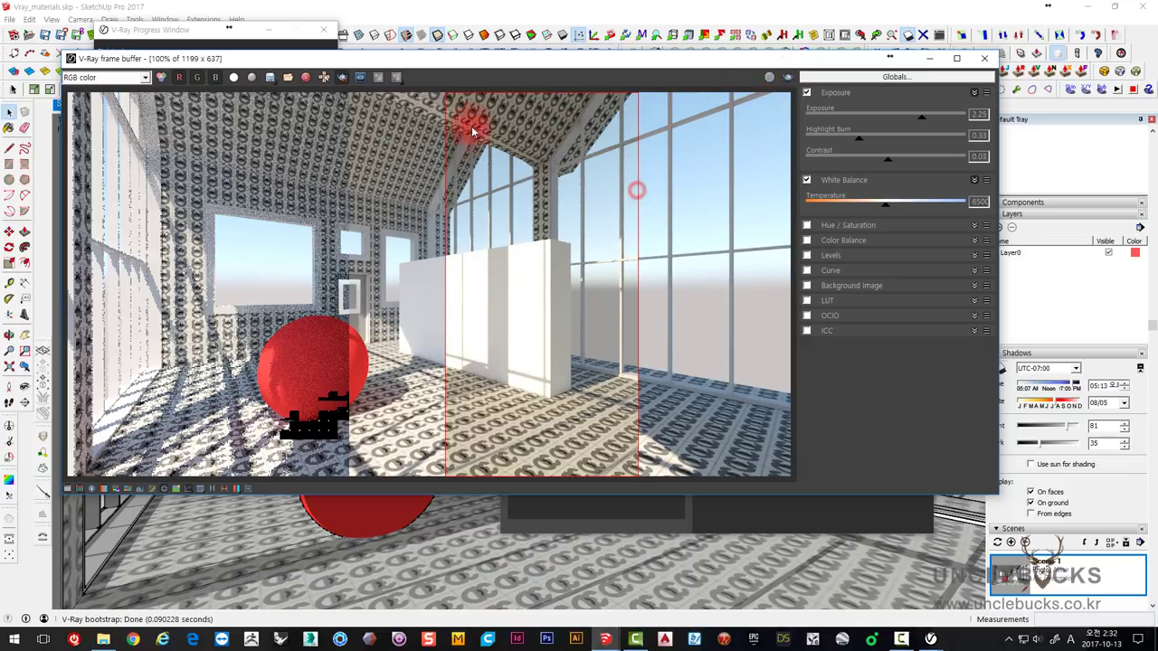
left_click(346, 83)
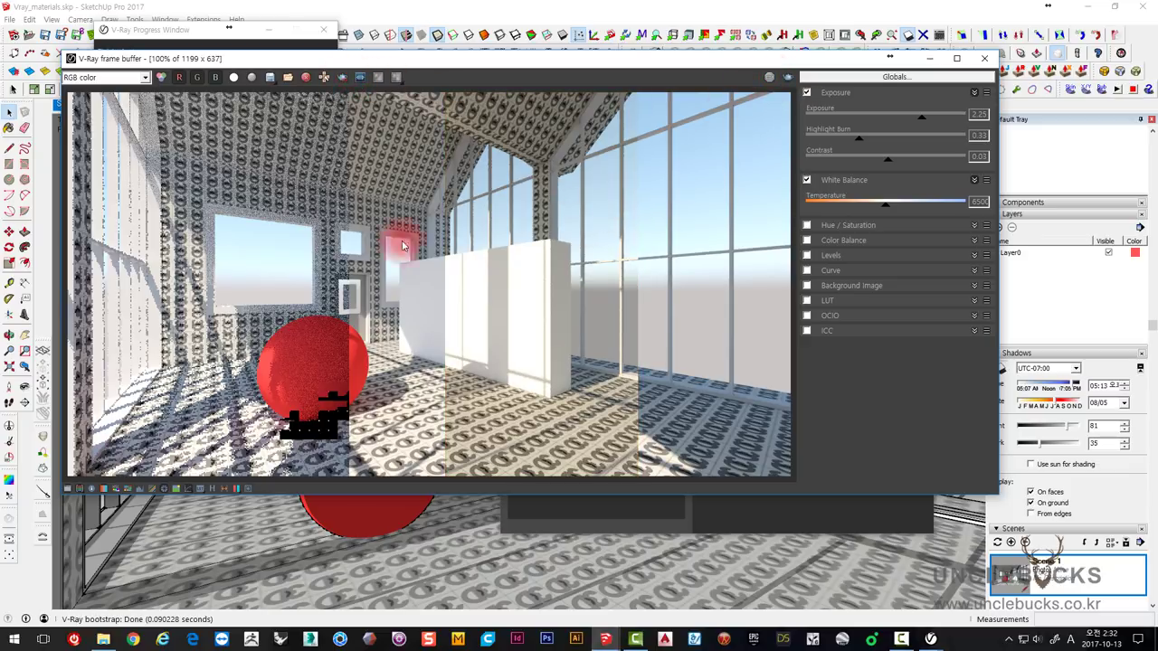
left_click_drag(417, 62, 411, 56)
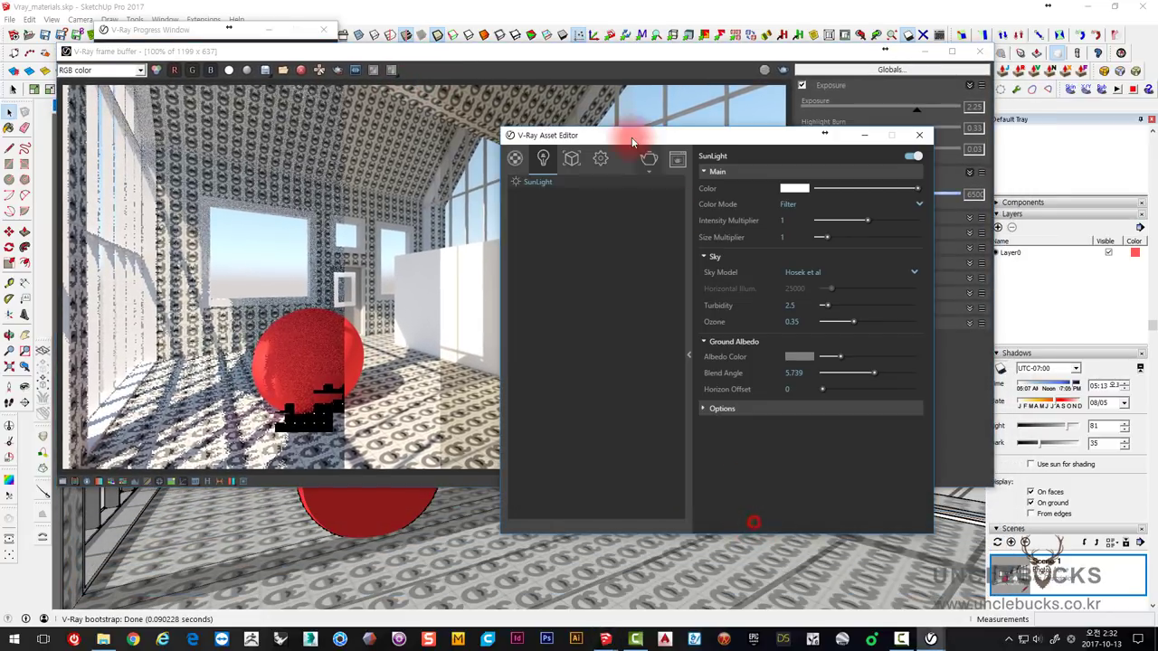
left_click_drag(606, 127, 633, 185)
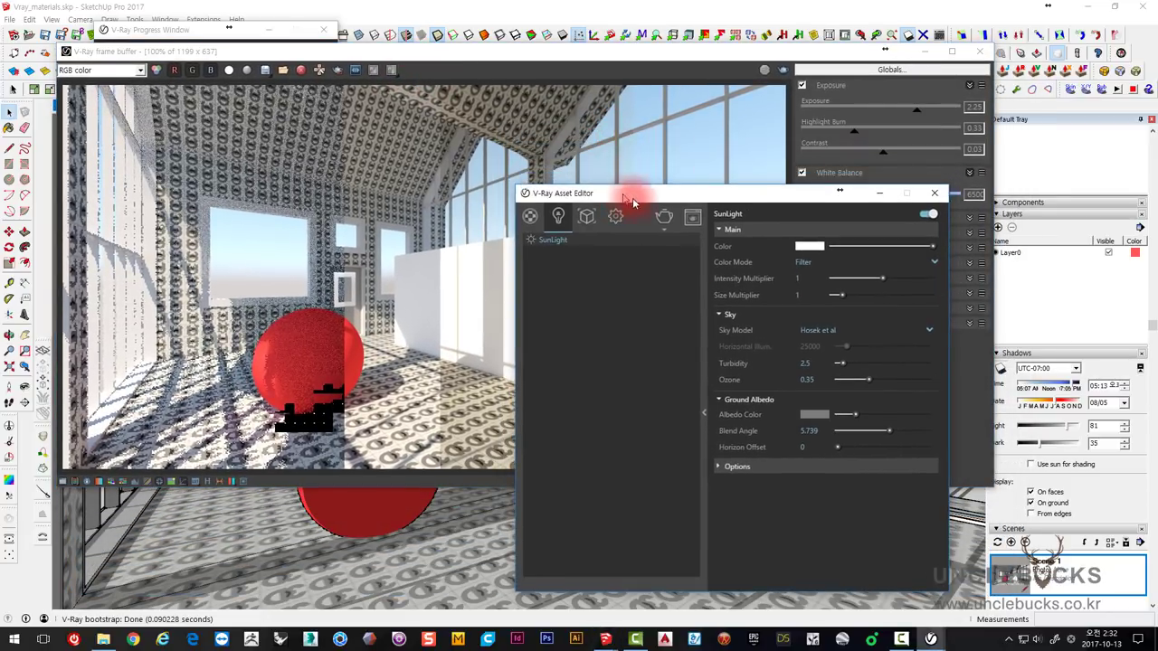
left_click_drag(729, 57, 756, 57)
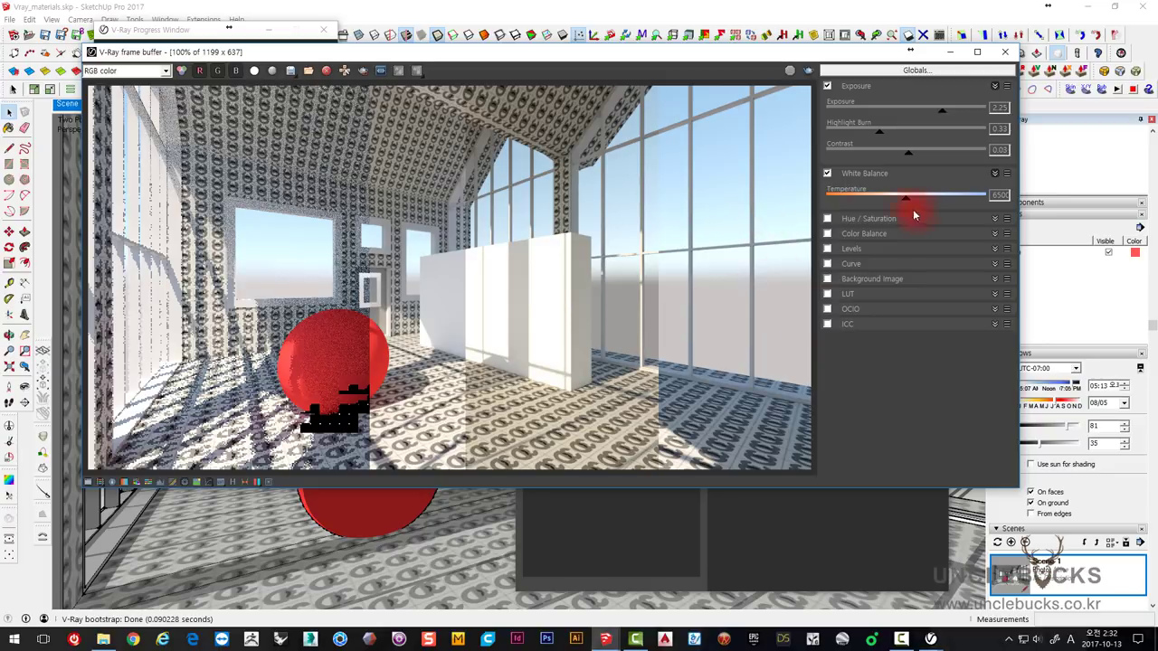
- Compare White Balance temperatures up to about 7500, leaving it just below 6500
mouse_move(904, 197)
left_mouse_down()
mouse_move(878, 199)
mouse_move(911, 206)
mouse_move(863, 220)
left_mouse_up()
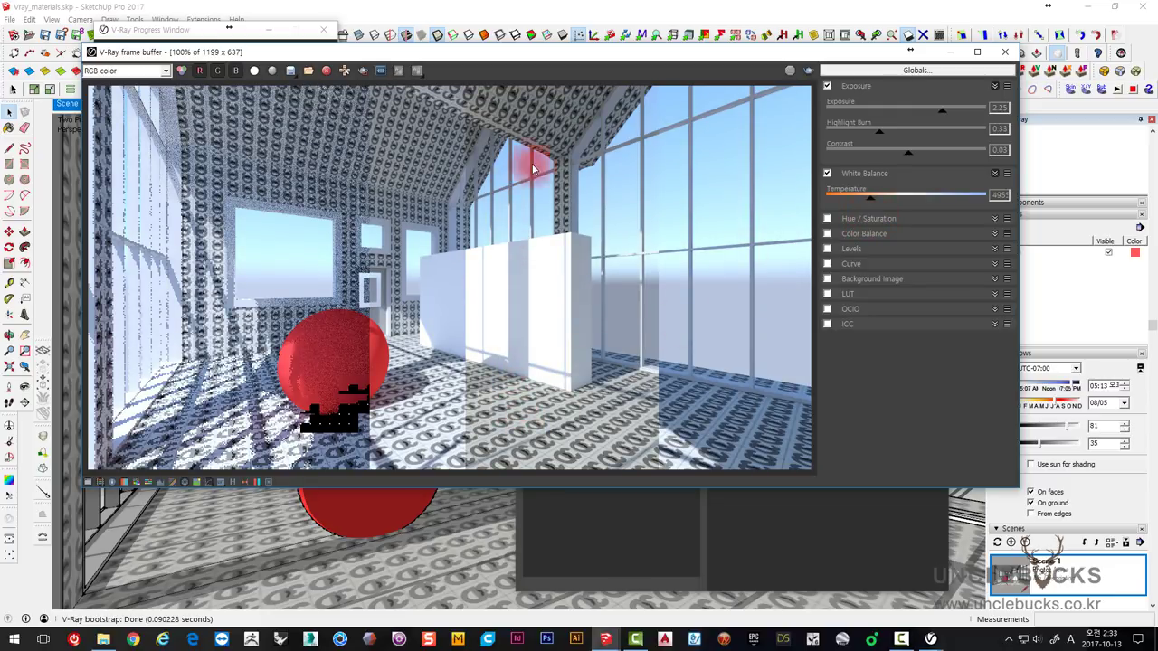
left_click_drag(848, 194, 874, 208)
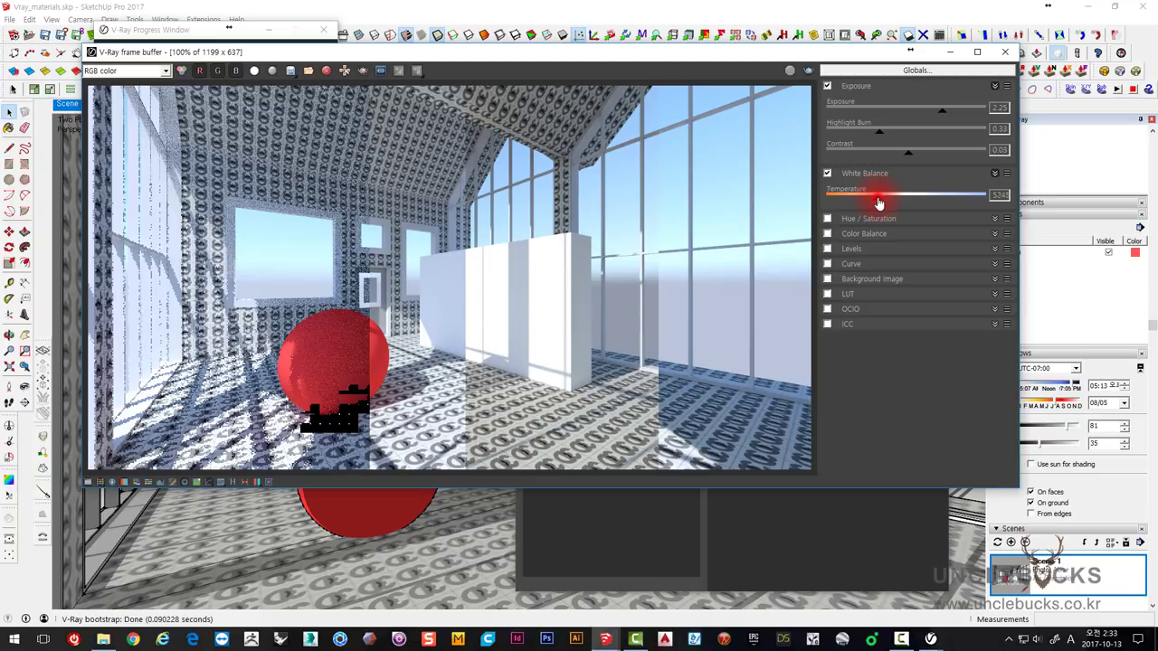
left_click_drag(878, 203, 930, 206)
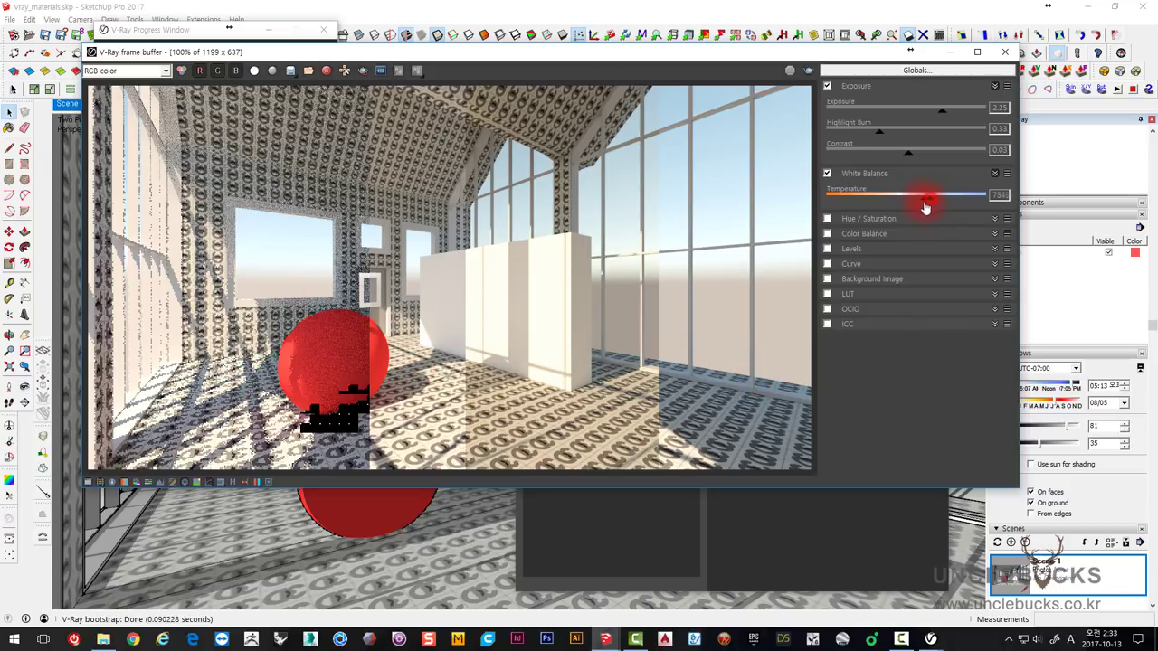
left_click_drag(918, 212, 882, 228)
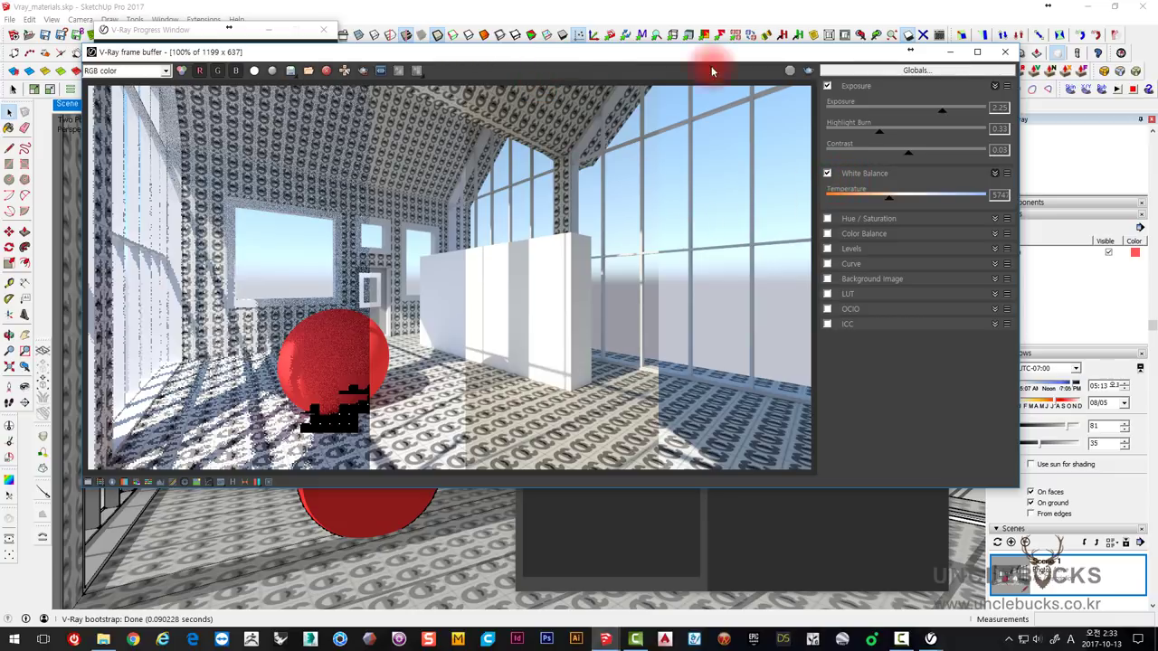
- Close and reopen the frame buffer, zoom to inspect the render, and bring render settings forward
left_click(1001, 60)
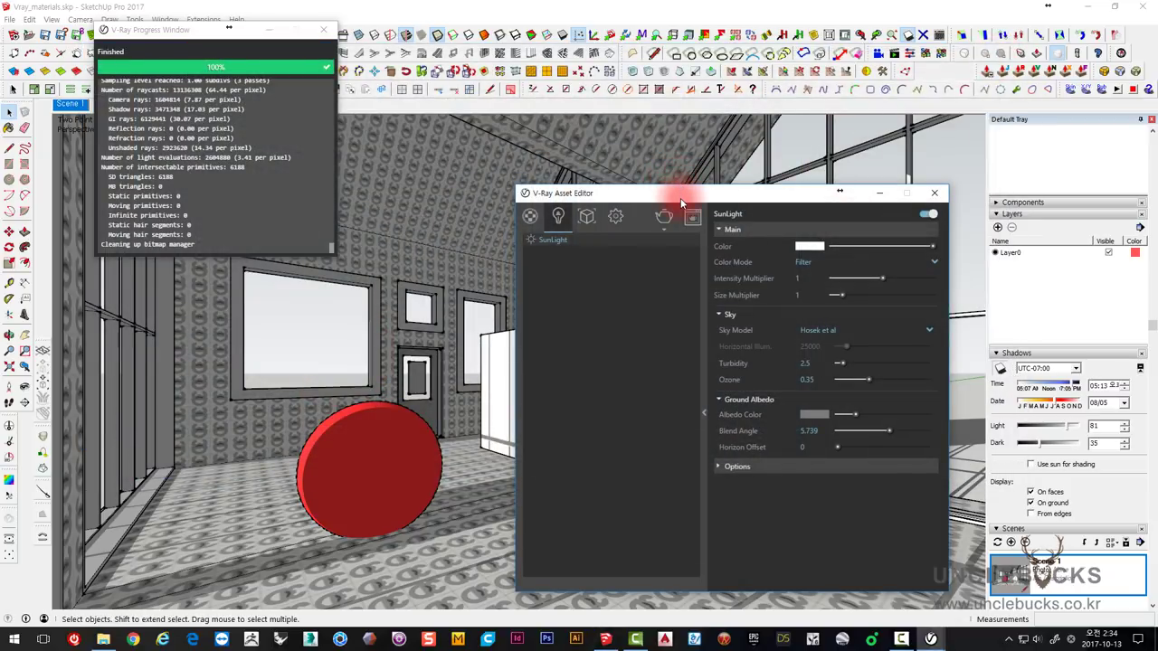
left_click(690, 217)
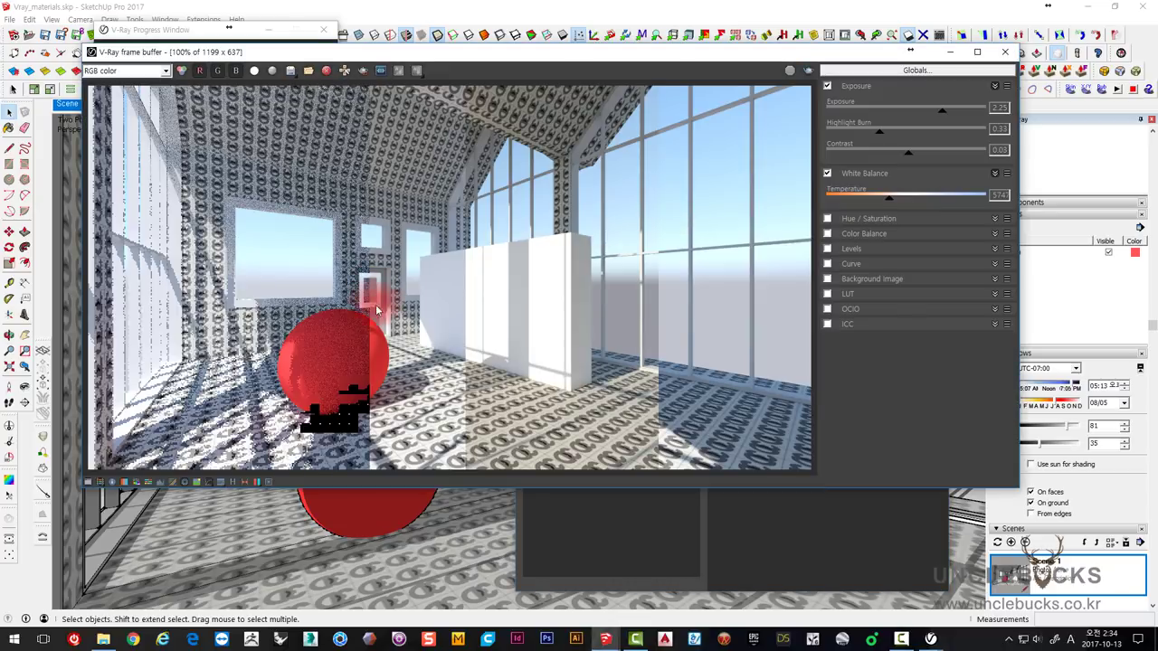
scroll(419, 364, "up", 1)
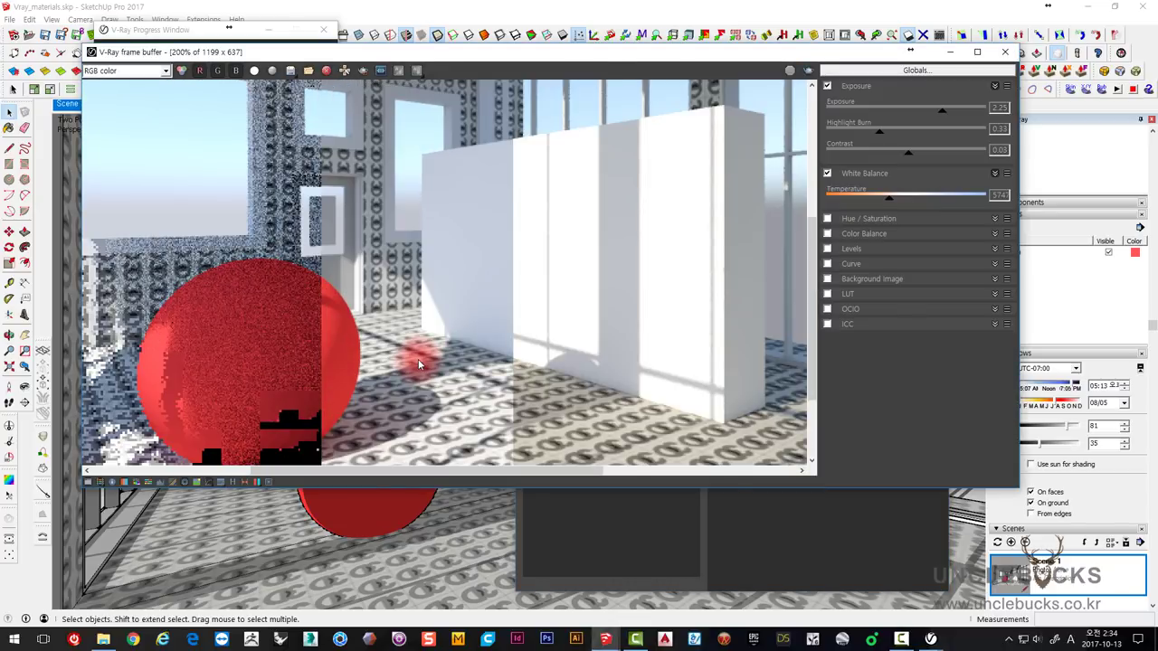
scroll(418, 365, "down", 1)
scroll(478, 173, "up", 1)
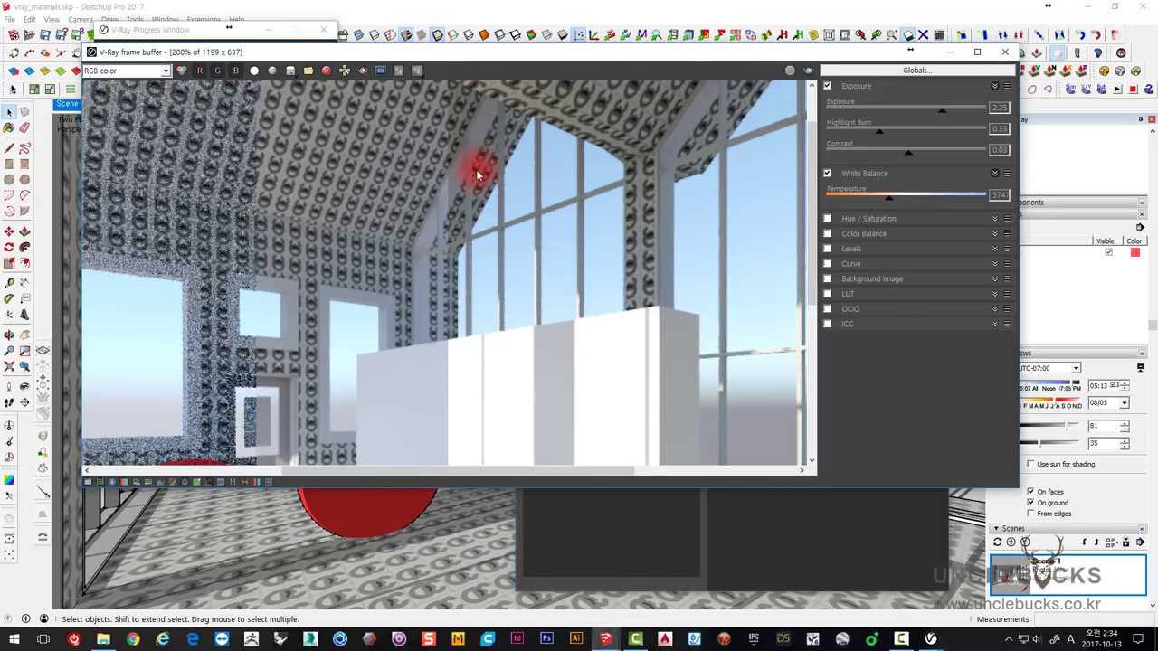
scroll(413, 226, "up", 1)
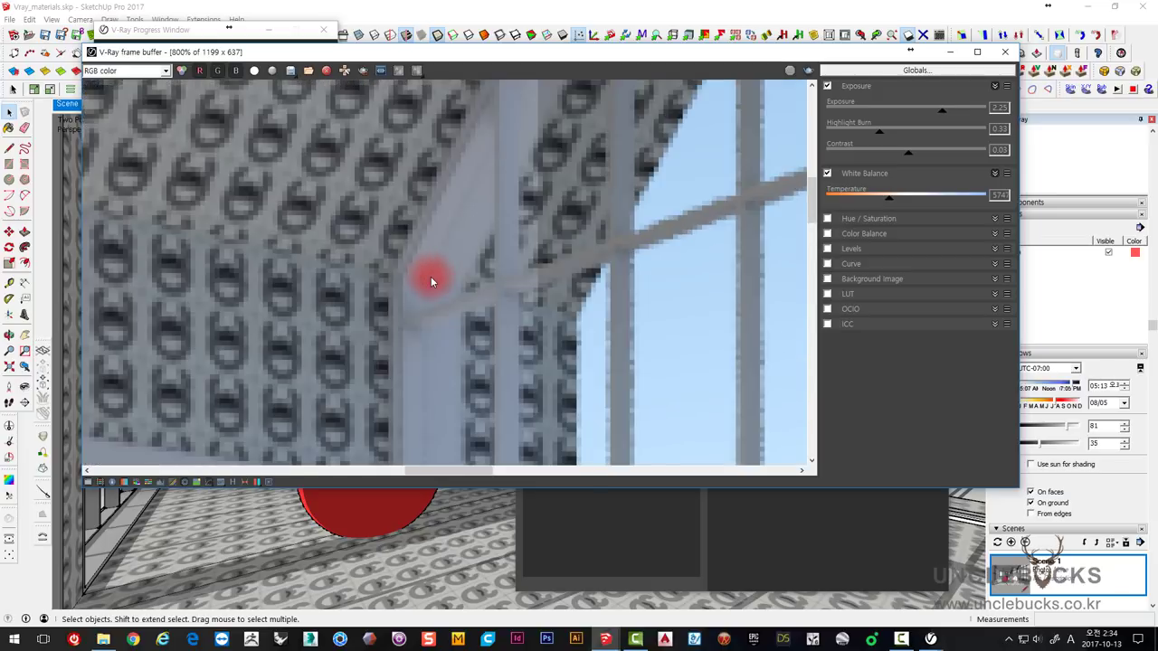
scroll(431, 280, "down", 2)
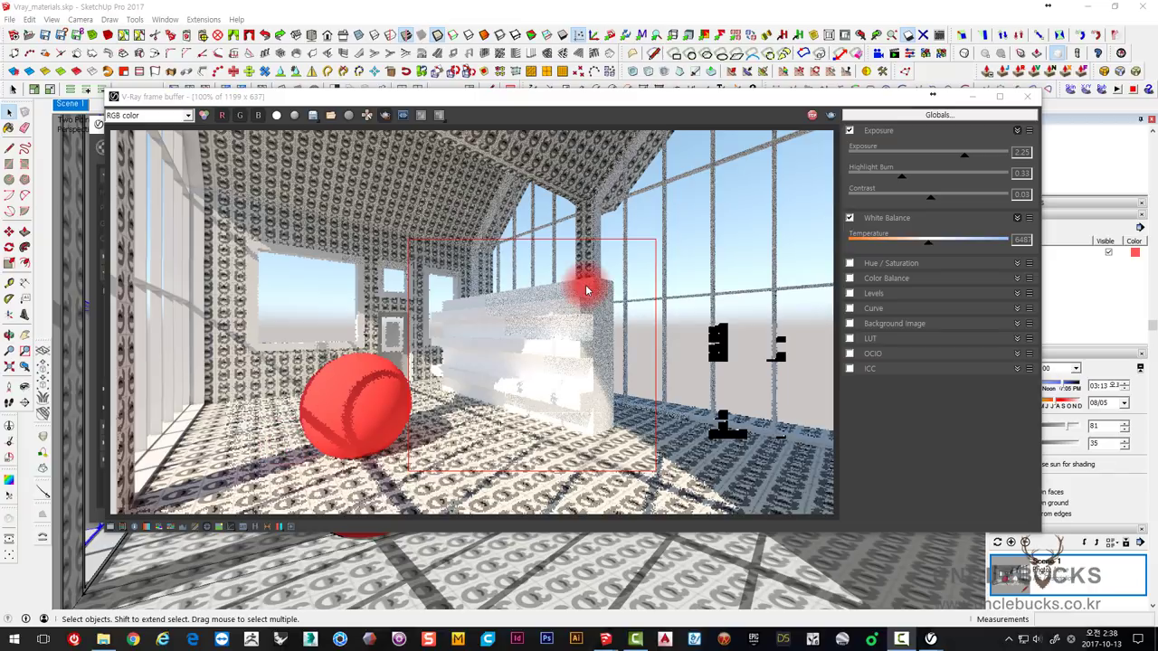
left_click_drag(444, 96, 421, 35)
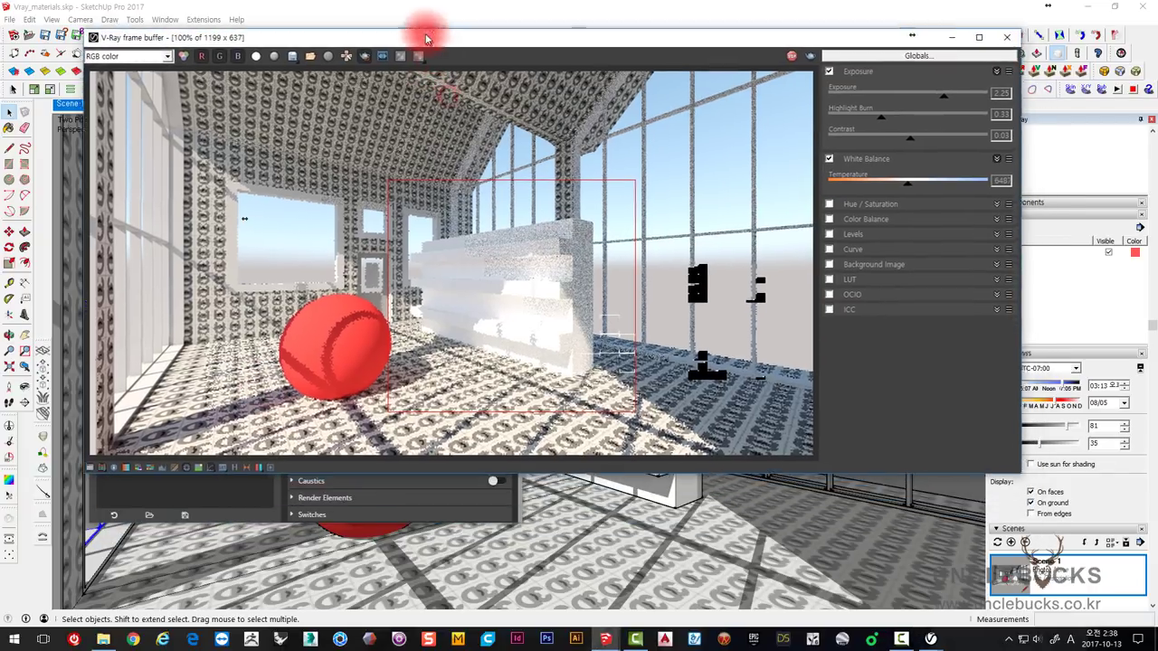
left_click(251, 499)
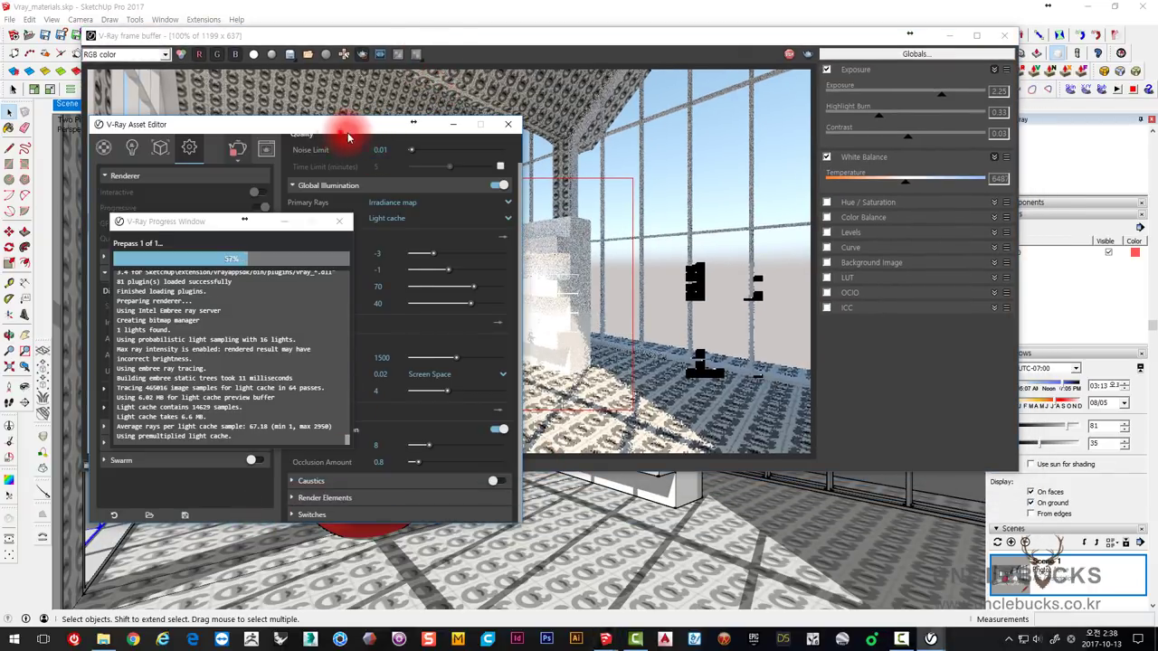
- Edit the Ambient Occlusion Radius to 8 and Occlusion Amount to 0.8
left_click_drag(377, 129, 834, 126)
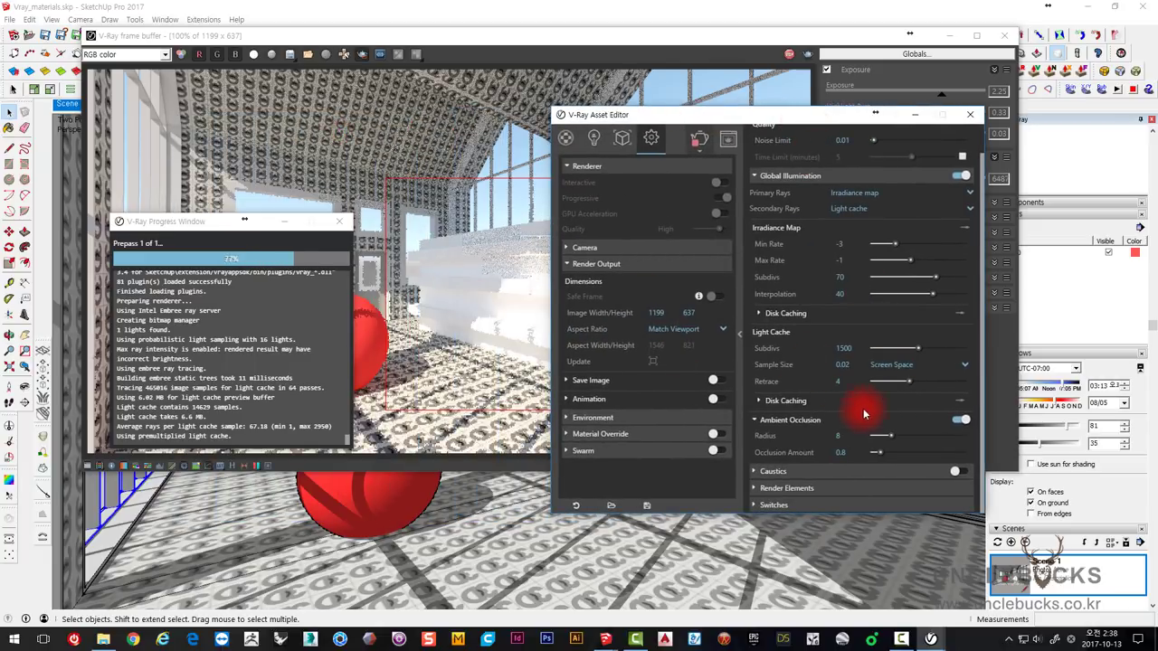
double_click(836, 436)
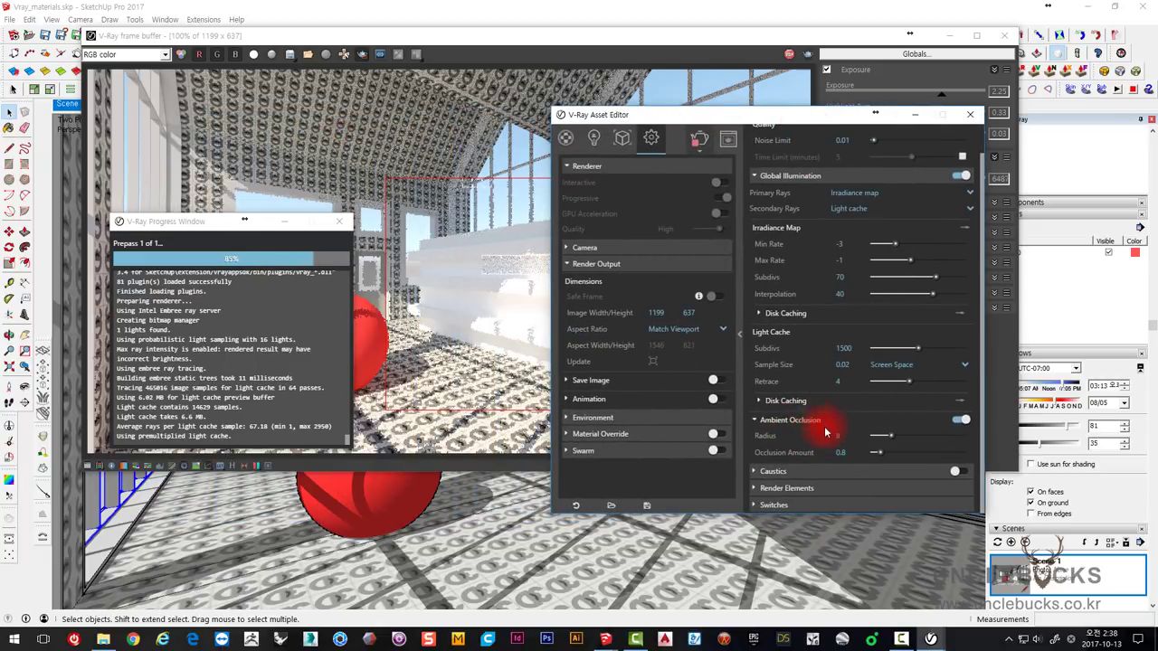
type("1")
double_click(841, 452)
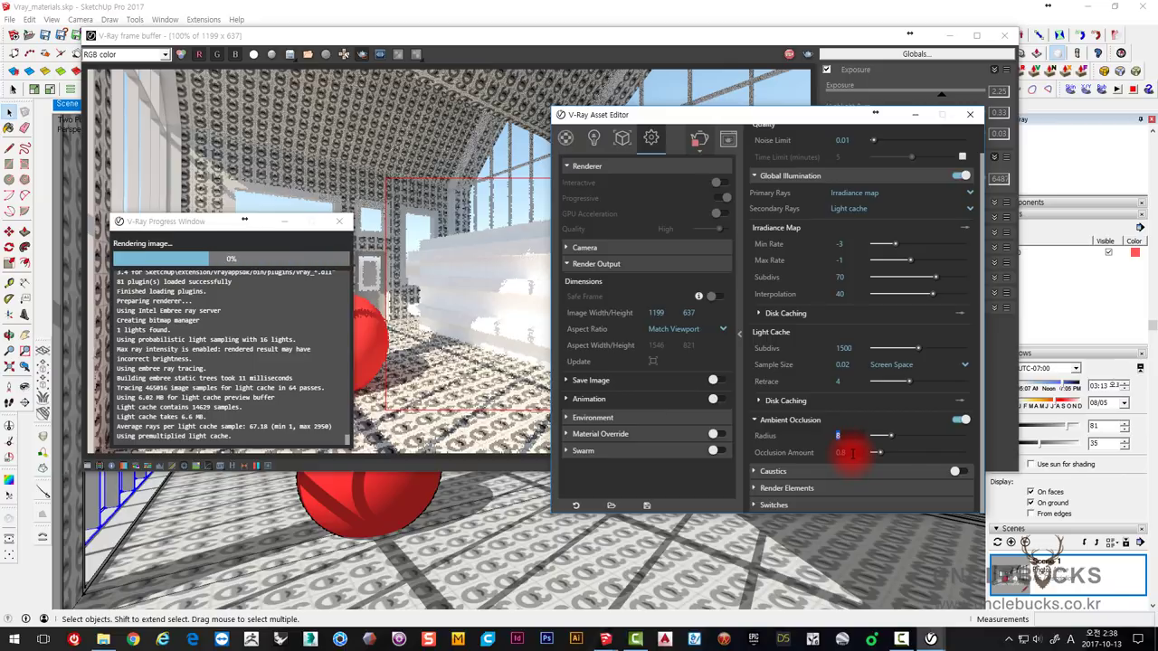
mouse_move(685, 129)
left_mouse_down()
mouse_move(646, 122)
mouse_move(709, 102)
left_mouse_up()
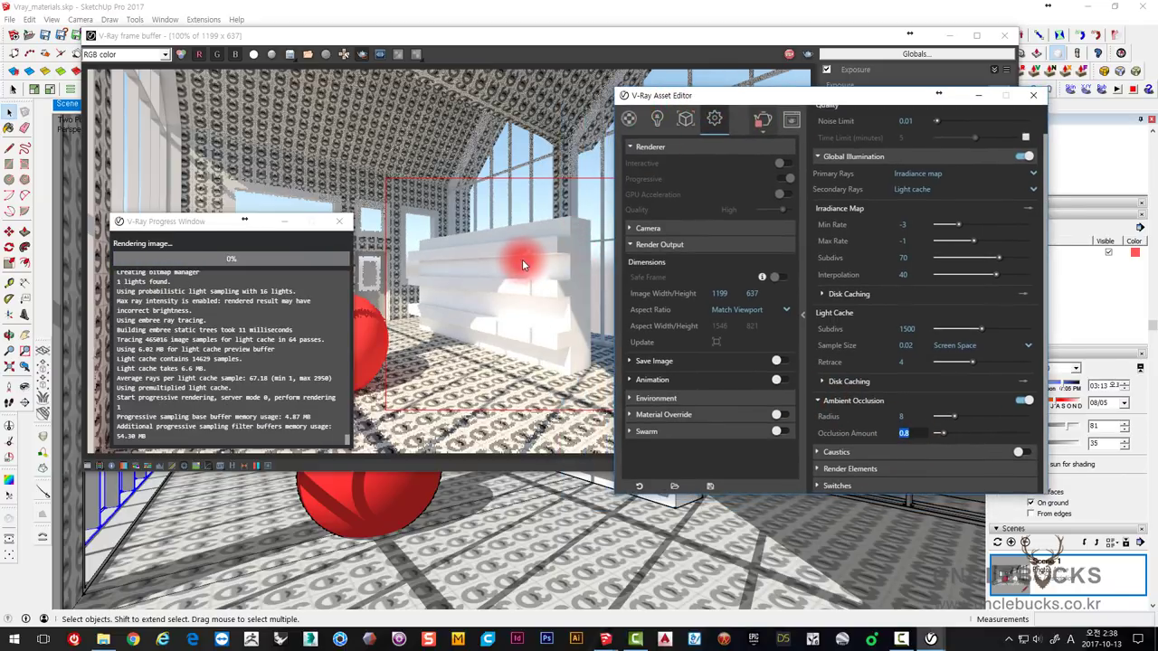
left_click(504, 244)
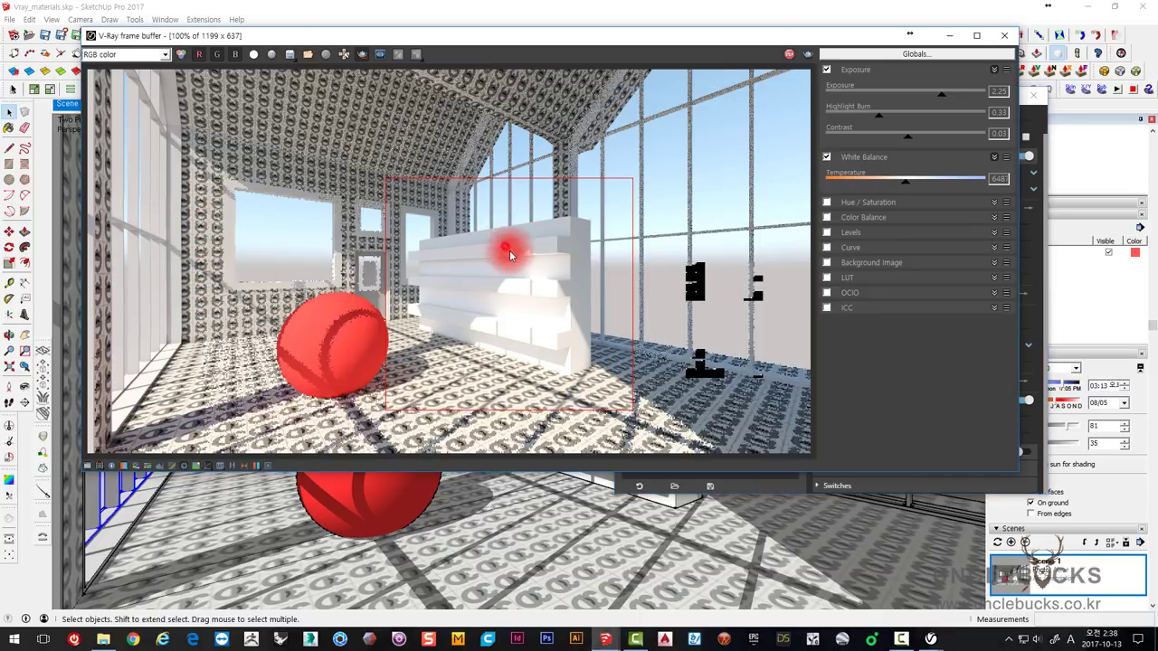
scroll(520, 261, "up", 1)
scroll(533, 188, "up", 1)
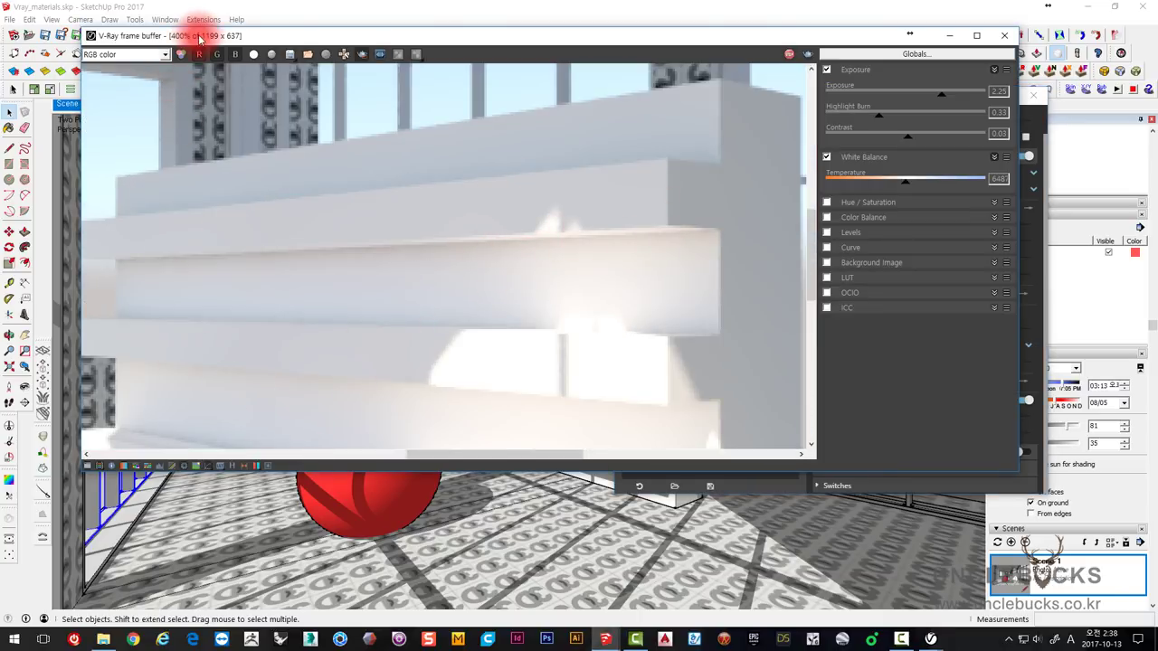
left_click_drag(200, 35, 208, 76)
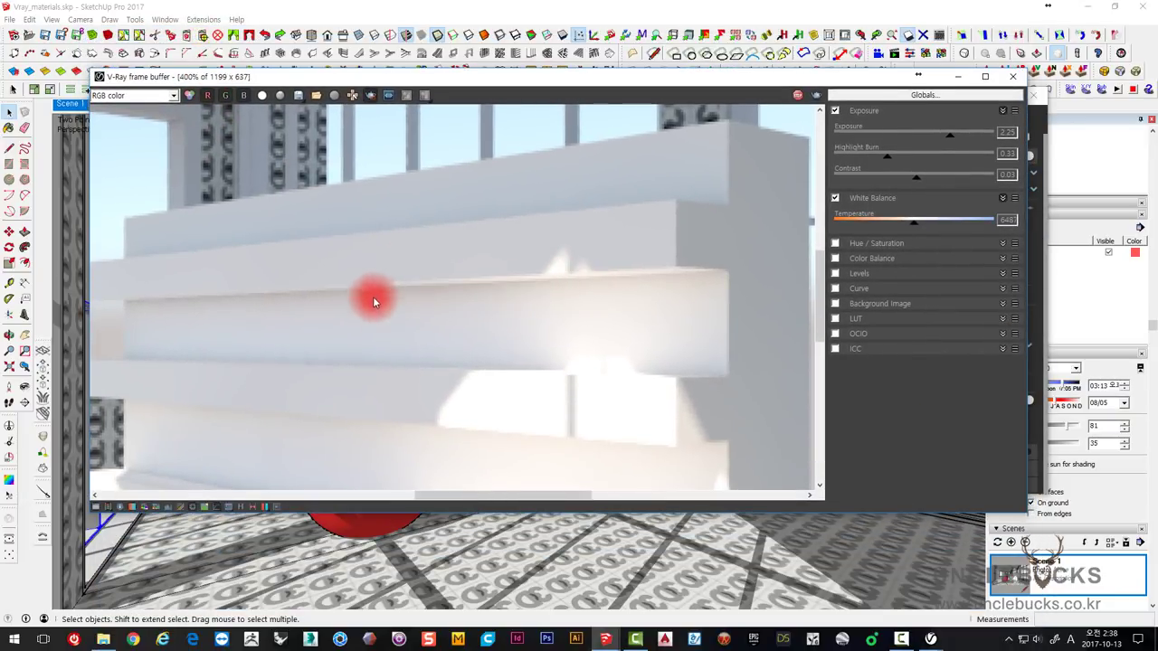
mouse_move(493, 411)
left_mouse_down()
mouse_move(492, 250)
mouse_move(248, 270)
left_mouse_up()
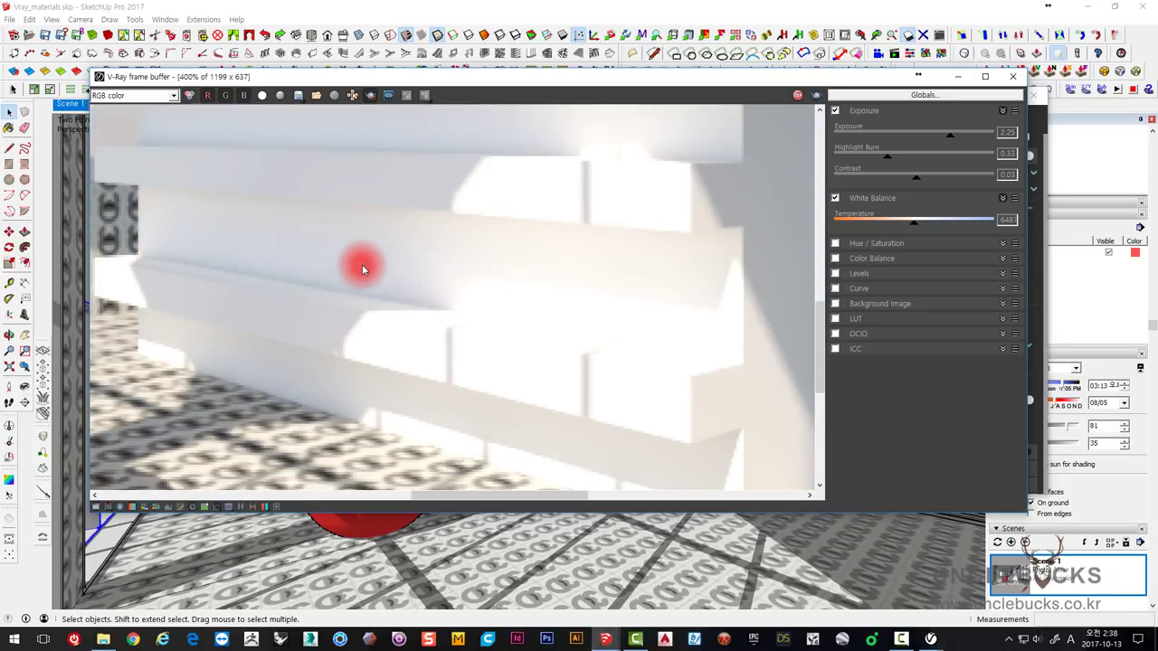
scroll(362, 264, "down", 2)
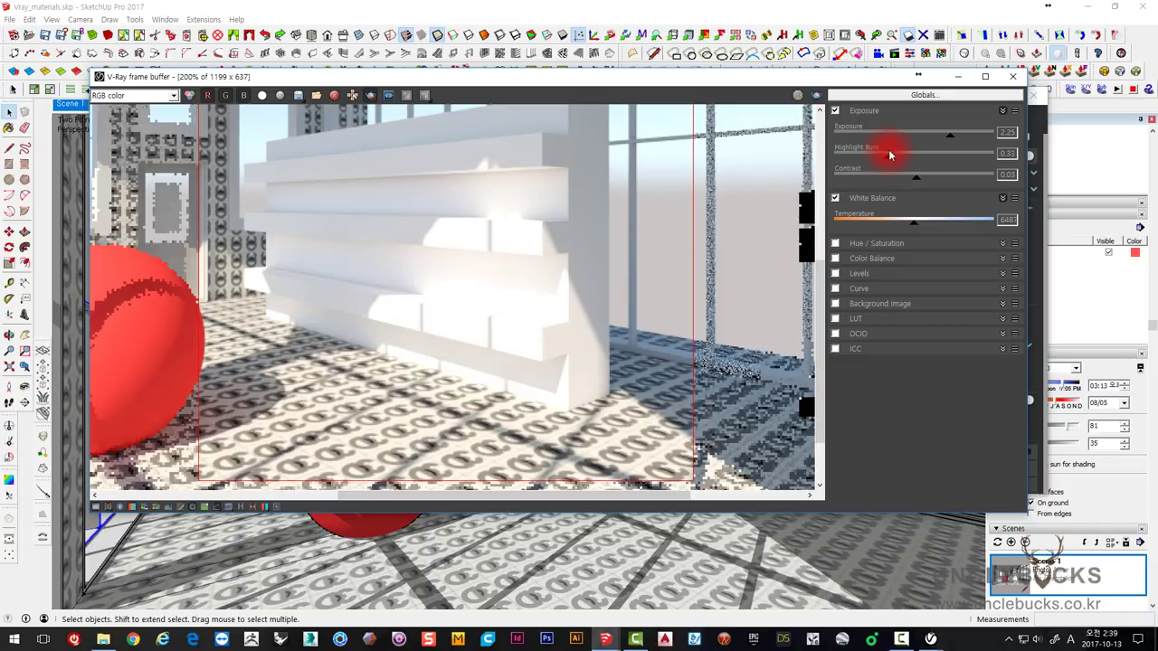
- Lower Highlight Burn slightly, then shift the frame buffer aside to reveal the Ambient Occlusion settings
mouse_move(885, 161)
left_mouse_down()
mouse_move(864, 165)
mouse_move(881, 162)
left_mouse_up()
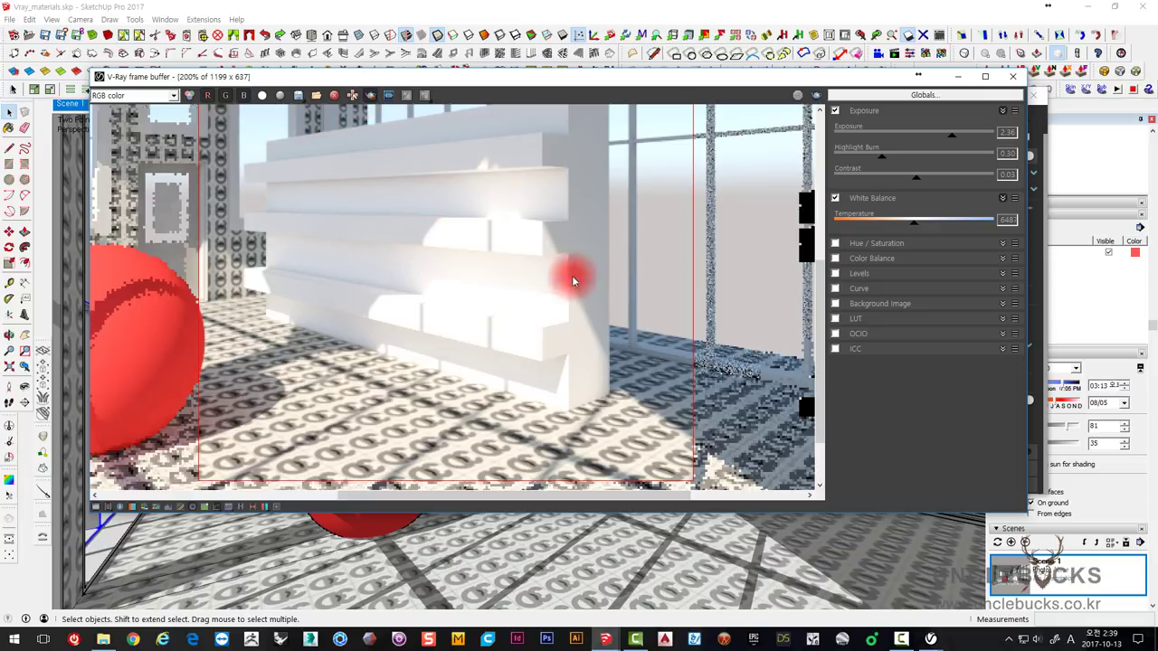
left_click_drag(301, 75, 333, 73)
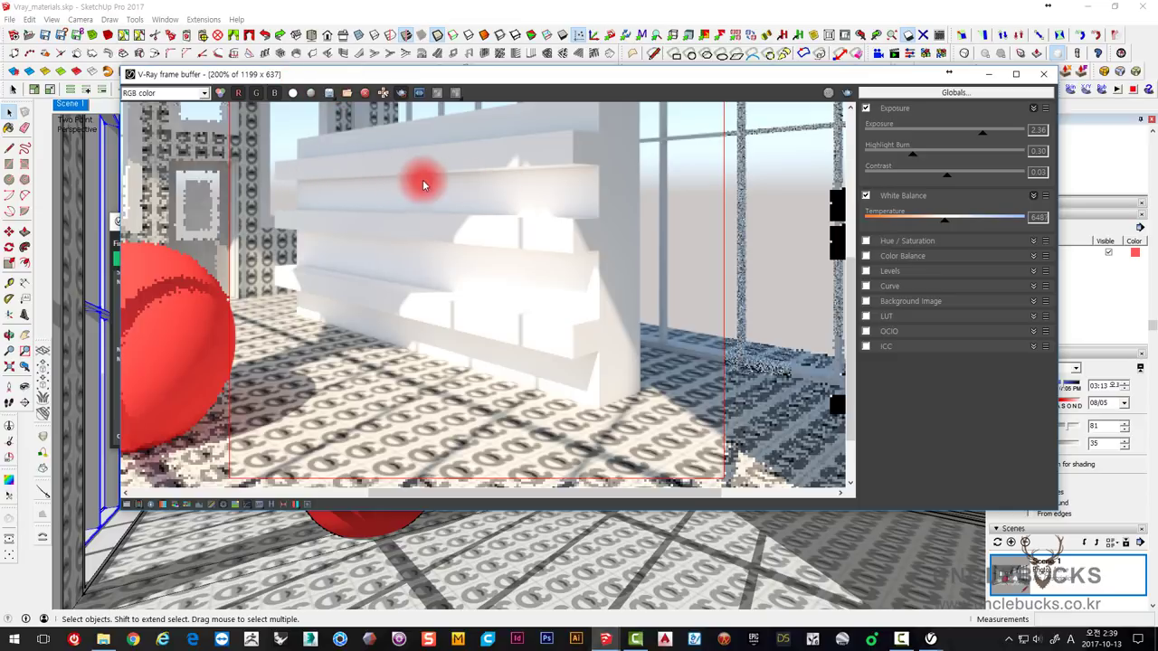
left_click_drag(336, 73, 396, 161)
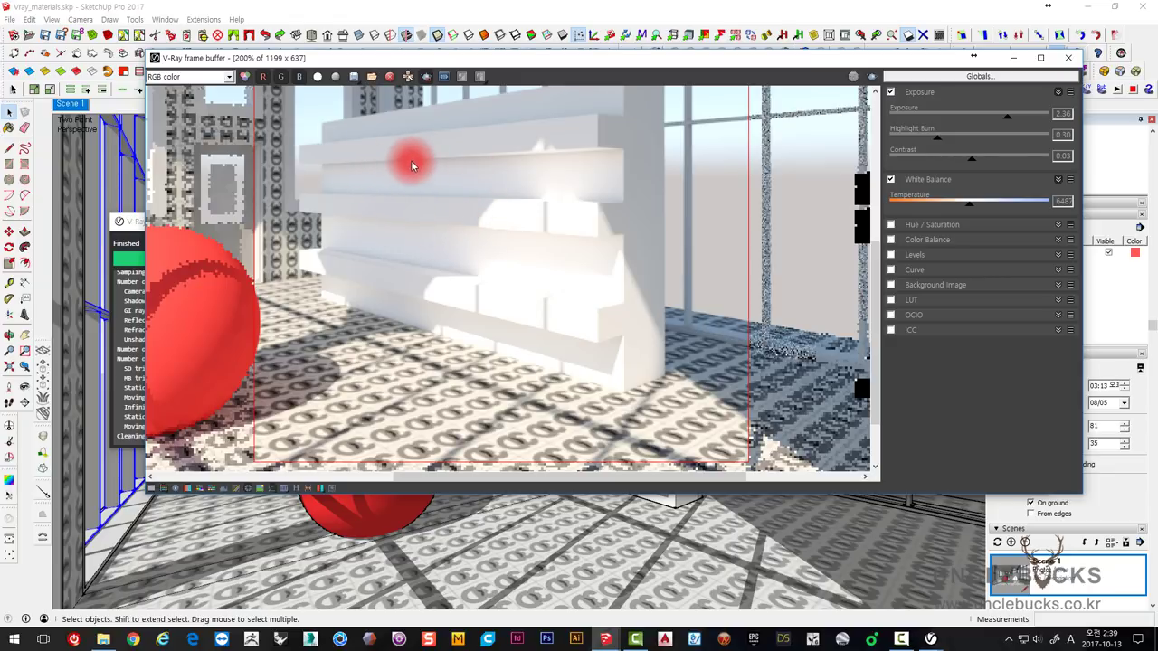
left_click_drag(376, 63, 355, 105)
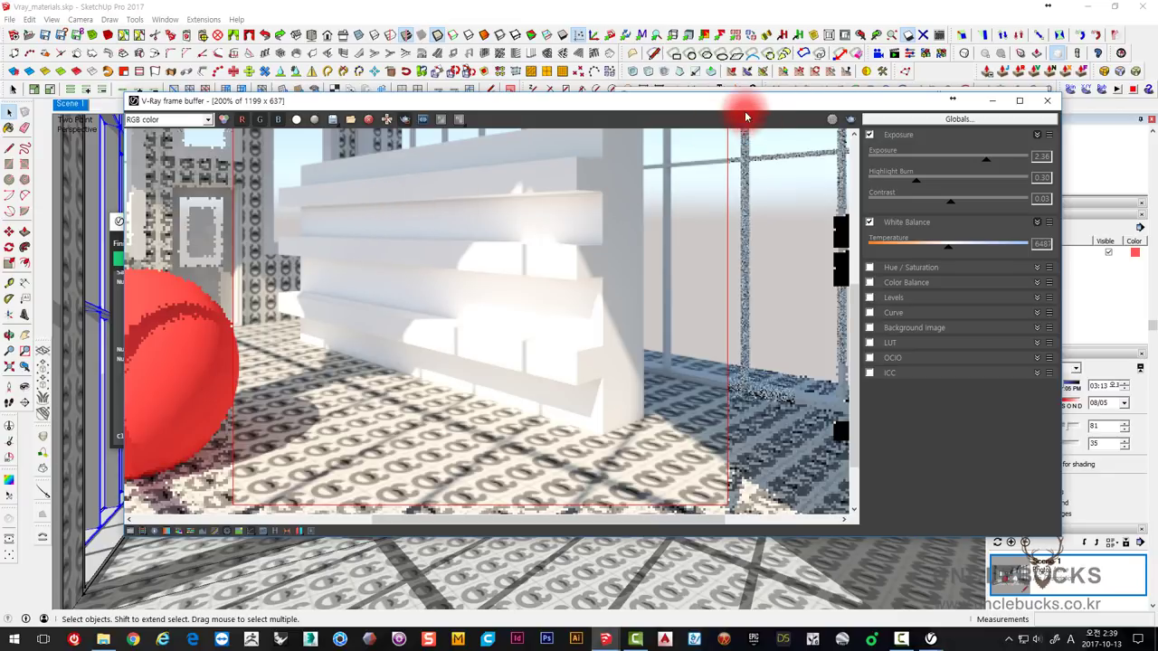
left_click_drag(747, 101, 666, 101)
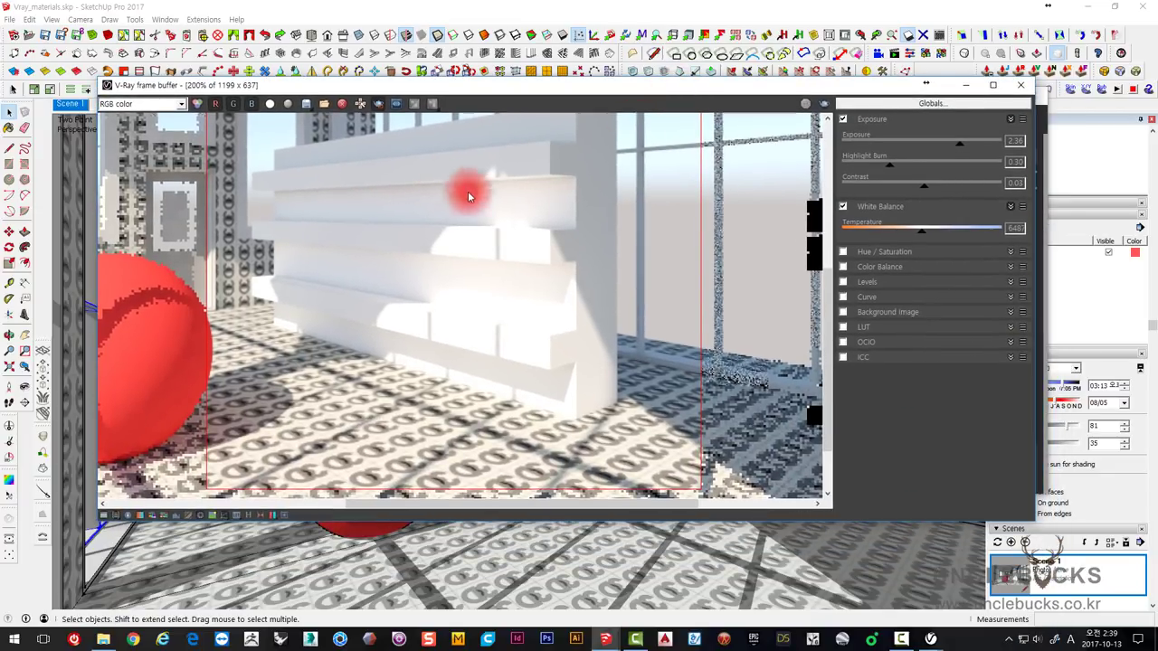
mouse_move(808, 90)
left_mouse_down()
mouse_move(804, 155)
mouse_move(780, 107)
mouse_move(812, 56)
left_mouse_up()
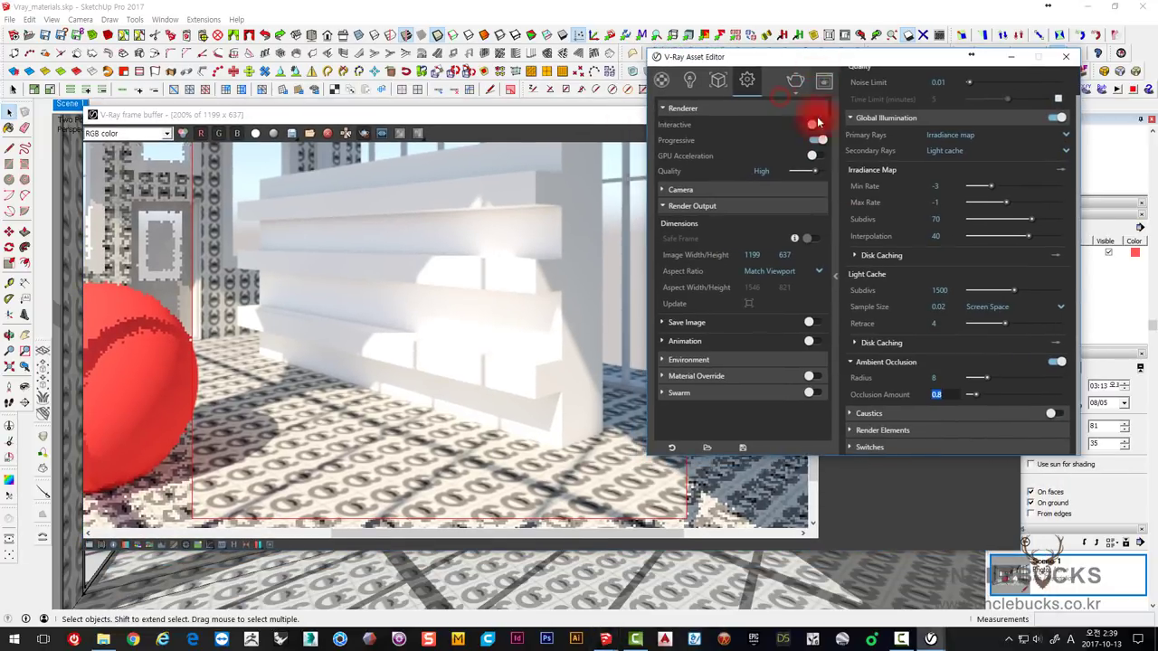
- Give Ambient Occlusion radius 30 and occlusion amount 2, then drag a render region across the shelving
left_click(948, 379)
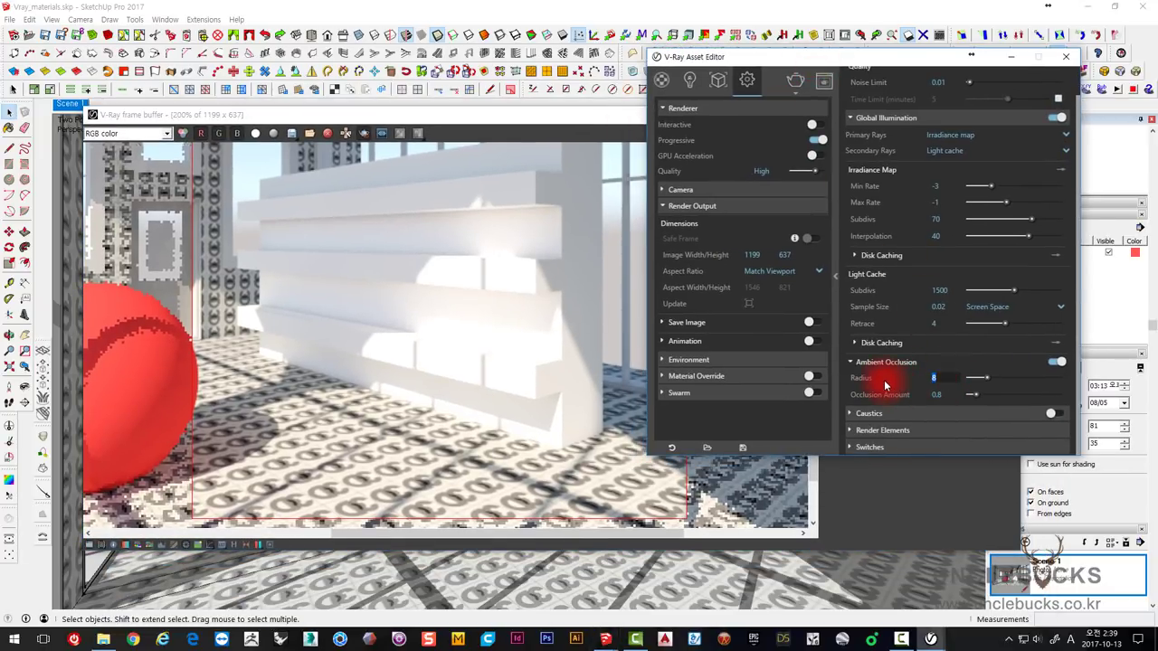
type("30")
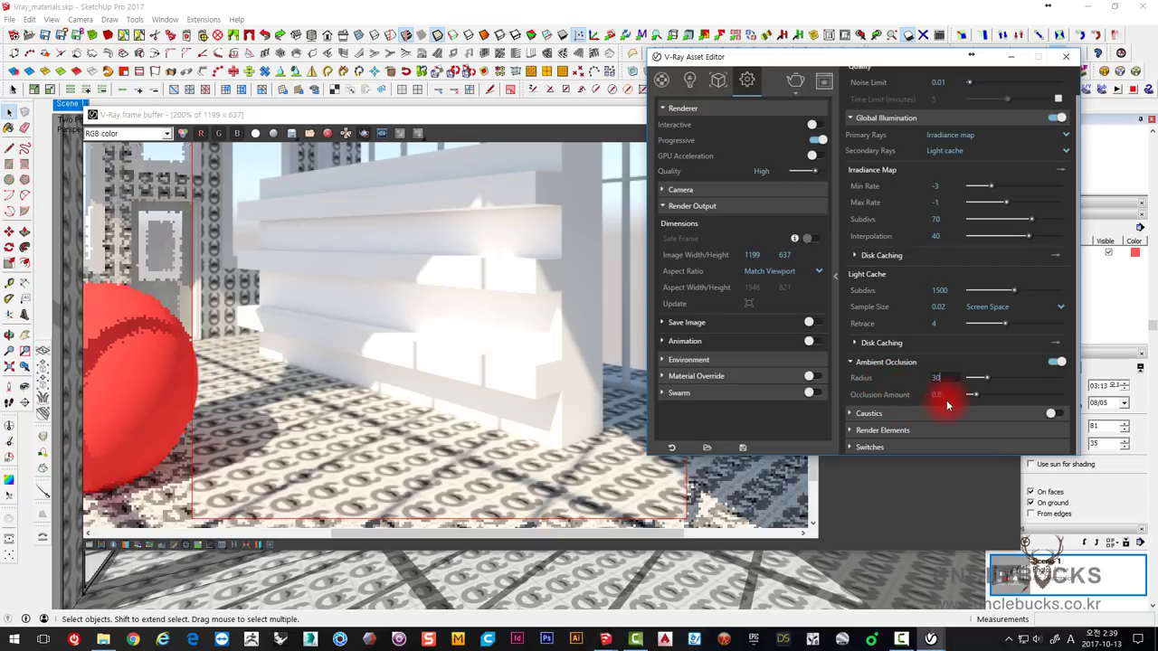
left_click(941, 395)
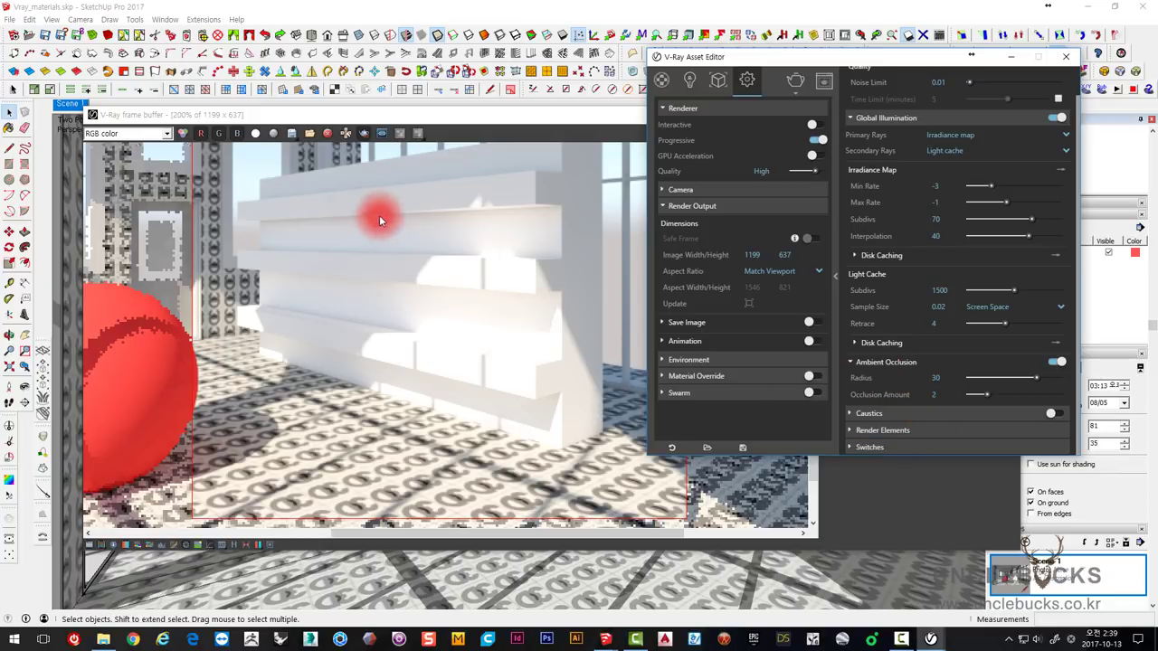
left_click_drag(302, 164, 492, 423)
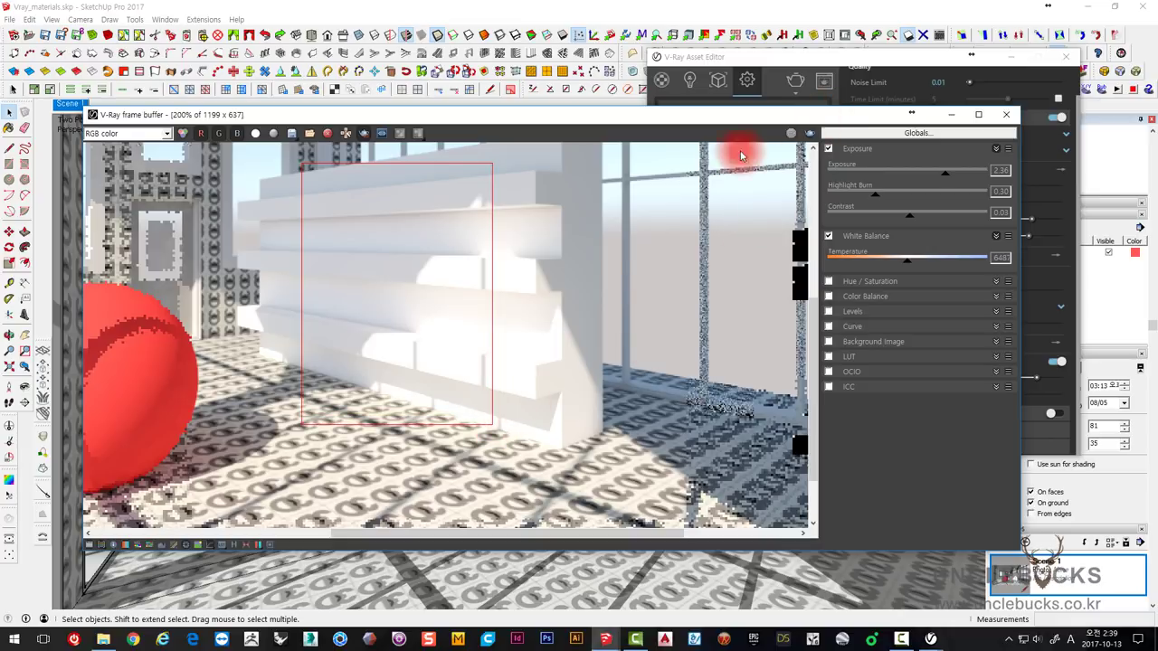
- At 100% zoom, render only a narrow region over the white shelves
left_click(284, 156)
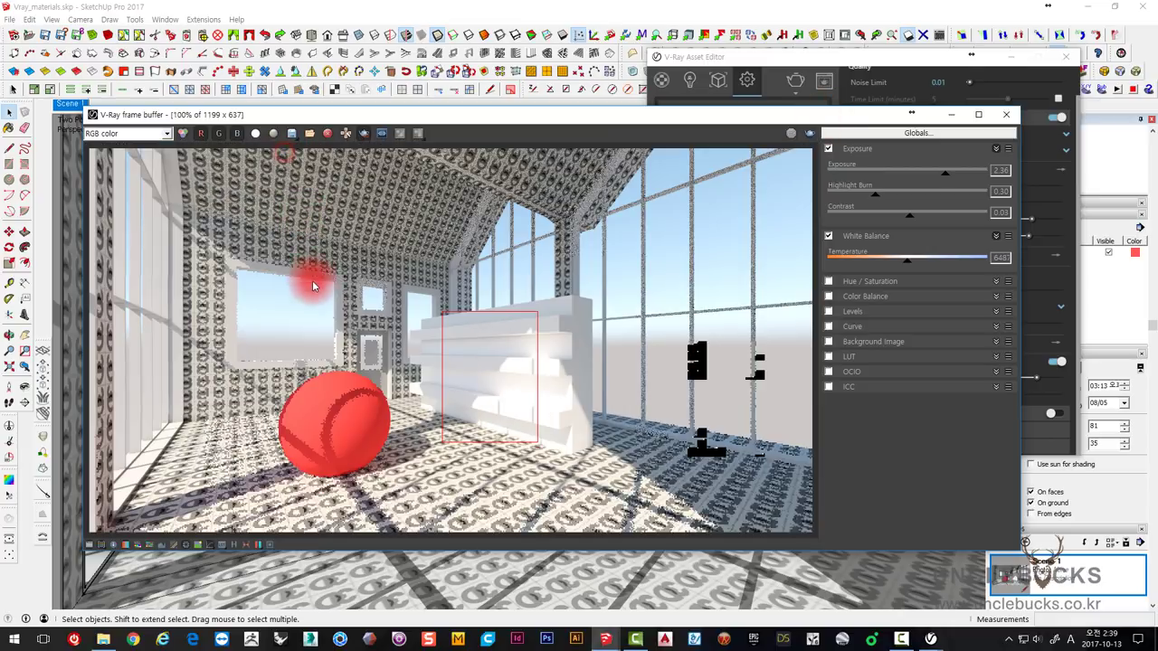
mouse_move(437, 296)
left_mouse_down()
mouse_move(495, 463)
mouse_move(485, 452)
left_mouse_up()
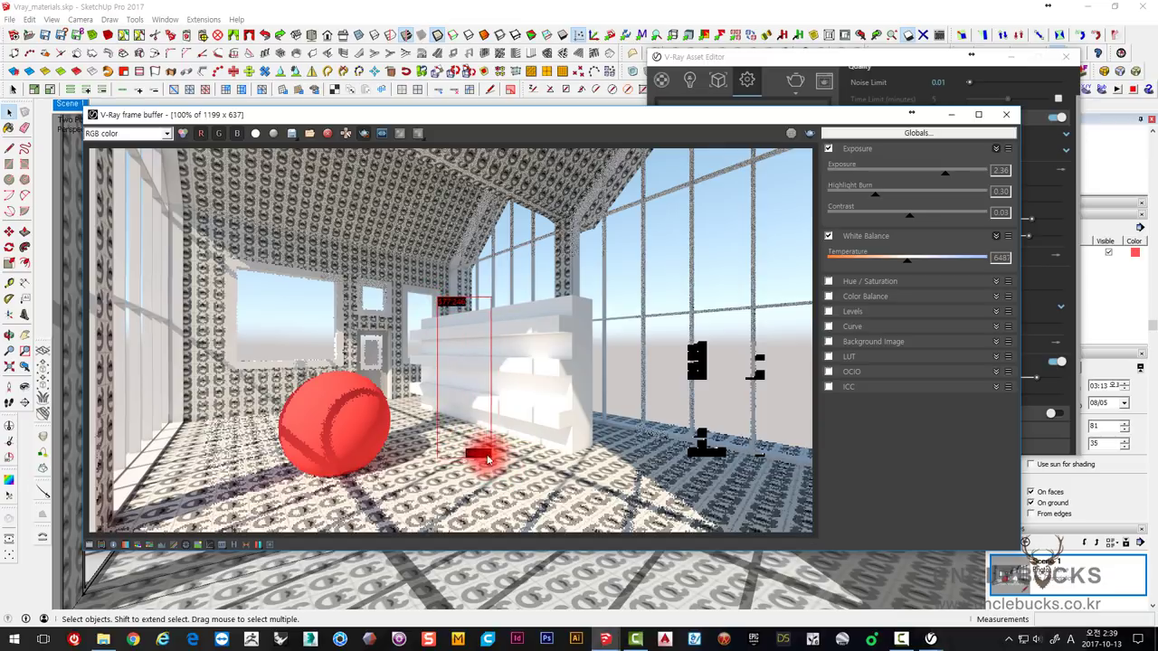
left_click(811, 134)
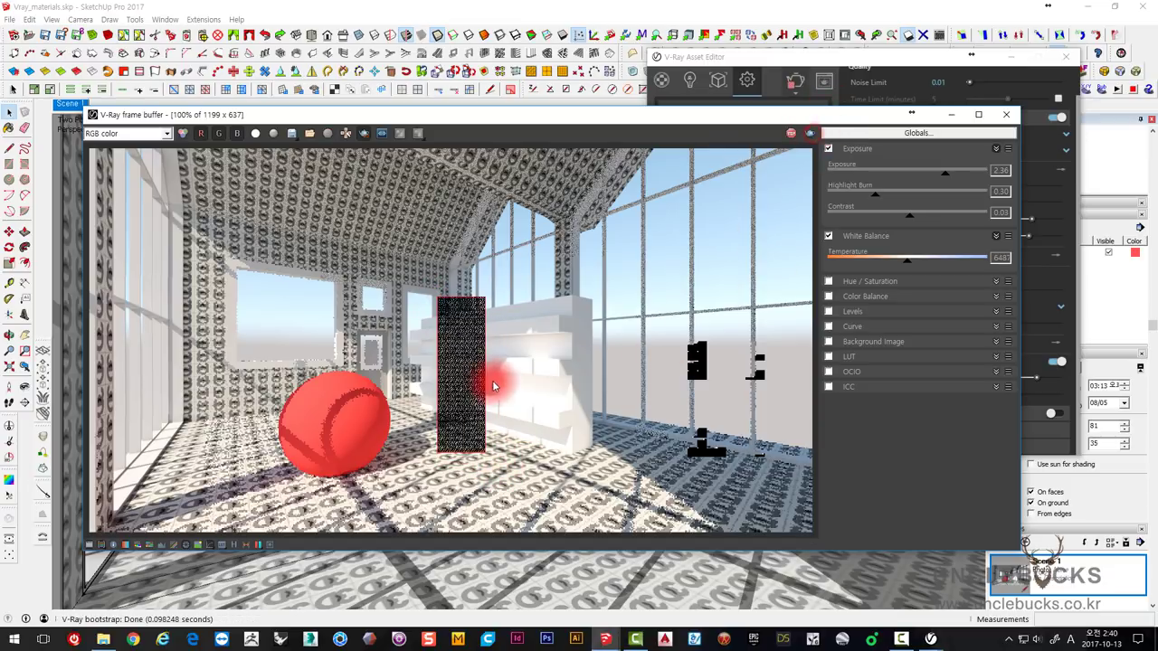
- Rearrange the frame buffer and V-Ray Progress windows so both the log and render are visible
scroll(464, 368, "up", 1)
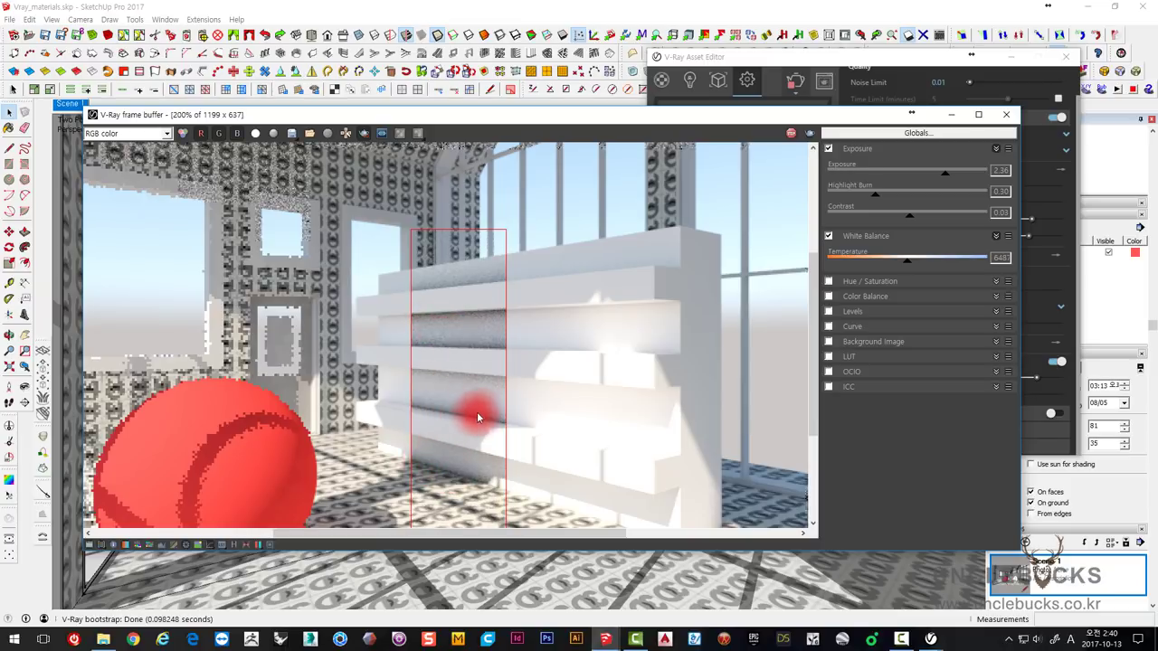
left_click(468, 343)
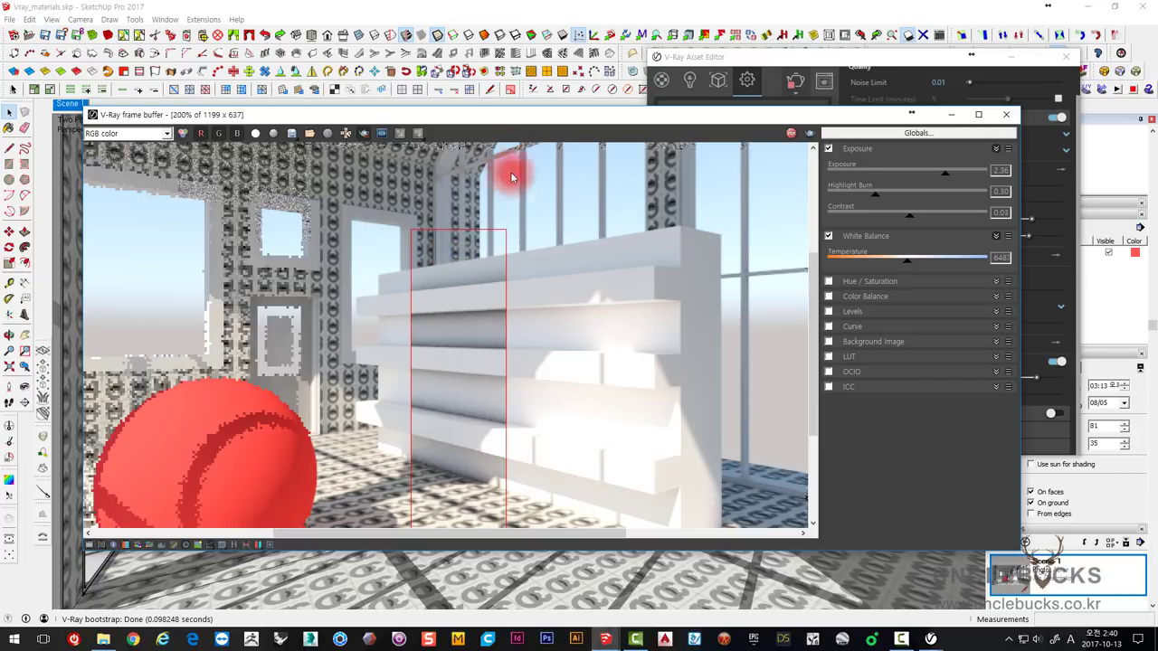
left_click_drag(467, 116, 617, 60)
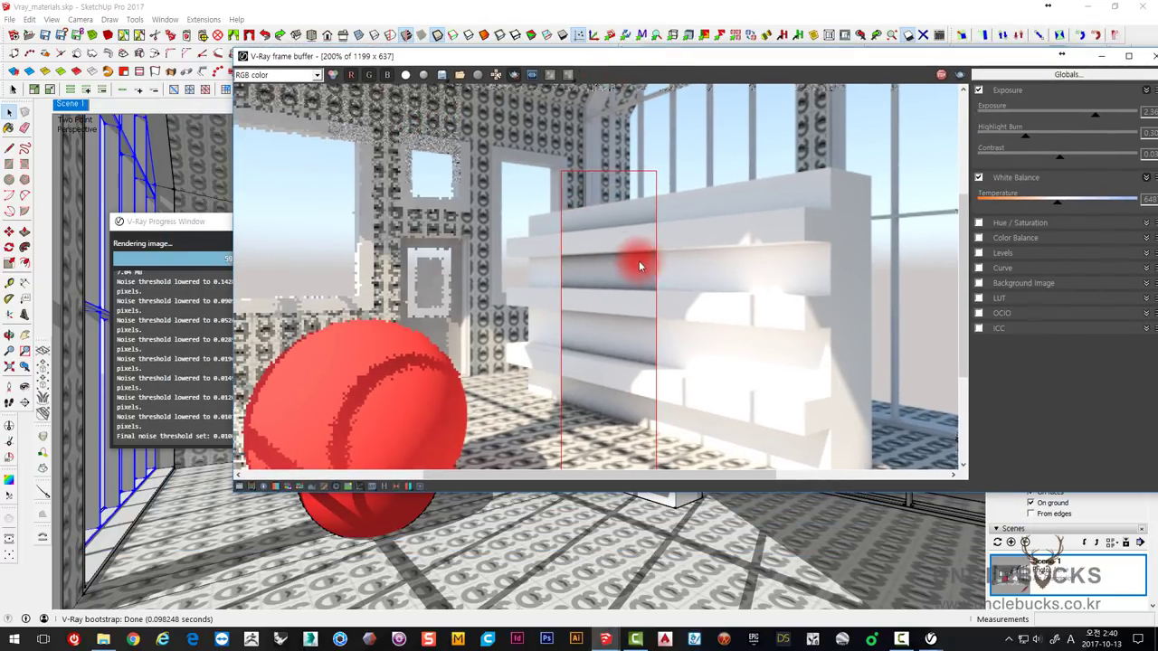
left_click_drag(193, 223, 130, 163)
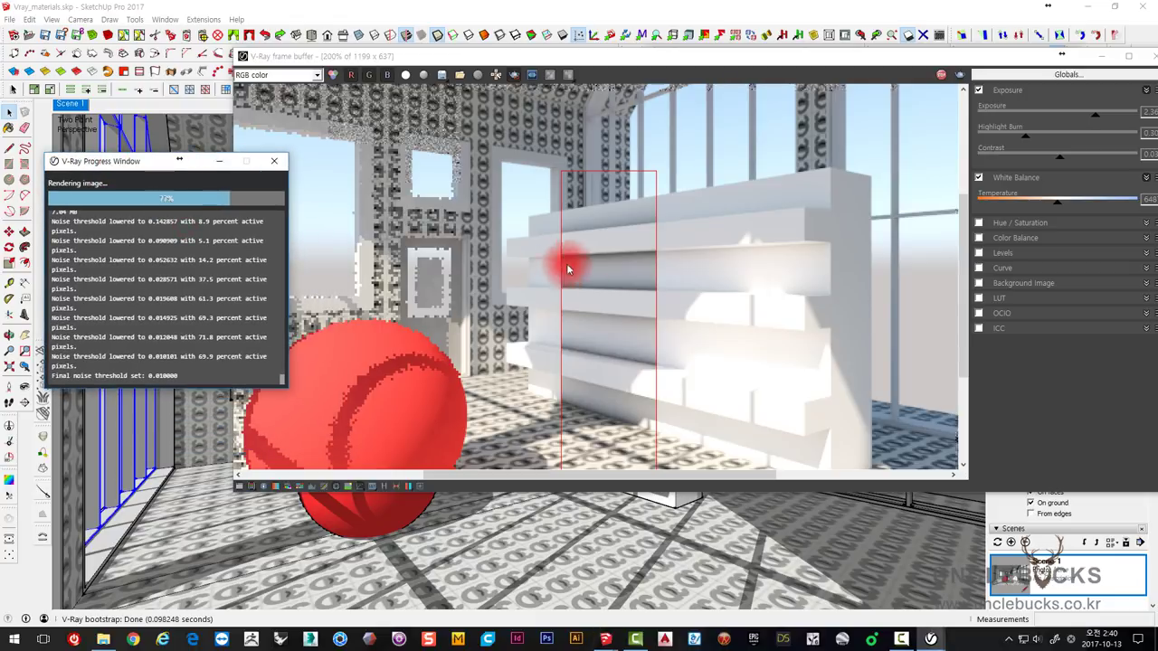
left_click(653, 275)
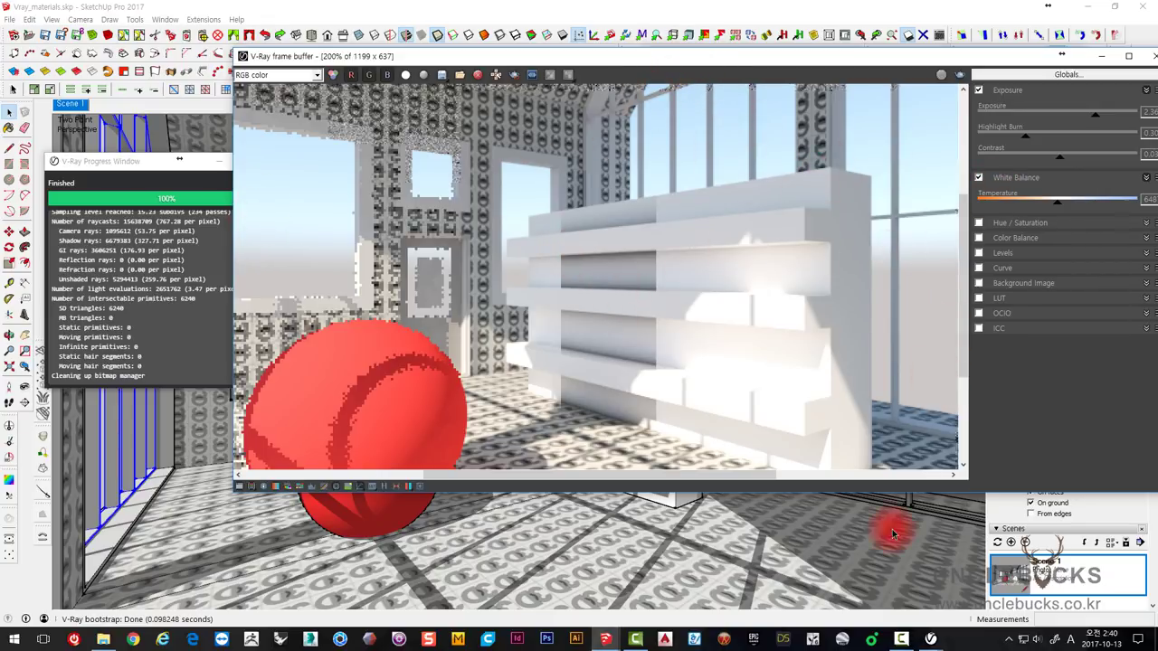
- Enable Region Render and switch Ambient Occlusion off in the render settings
left_click(497, 74)
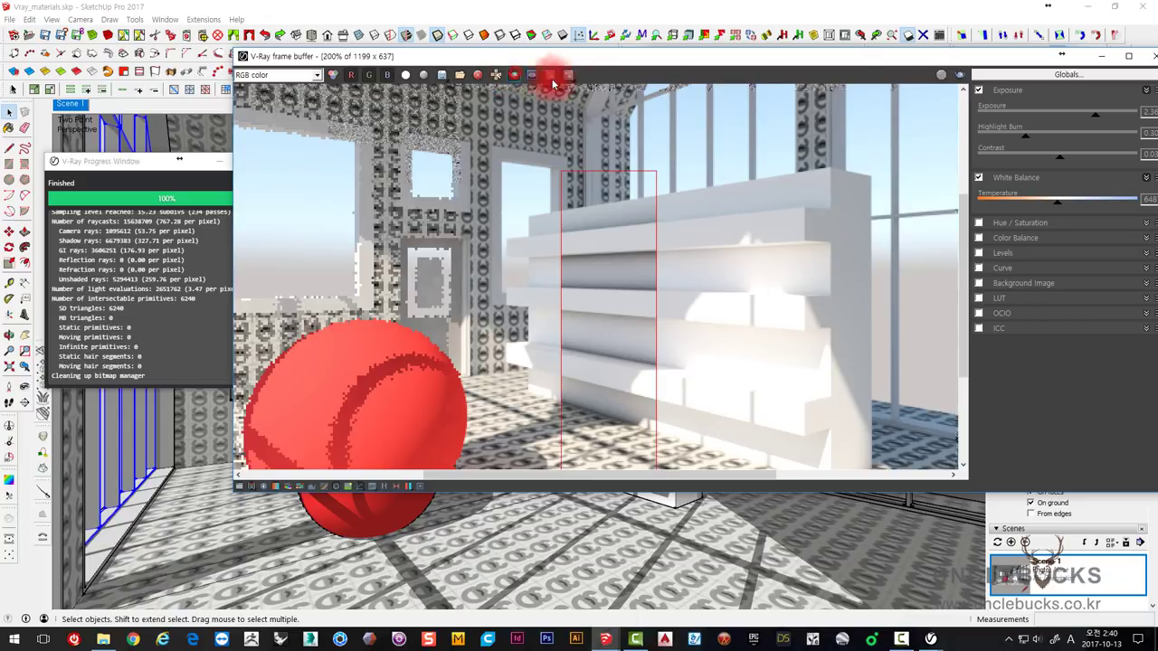
left_click_drag(859, 59, 750, 233)
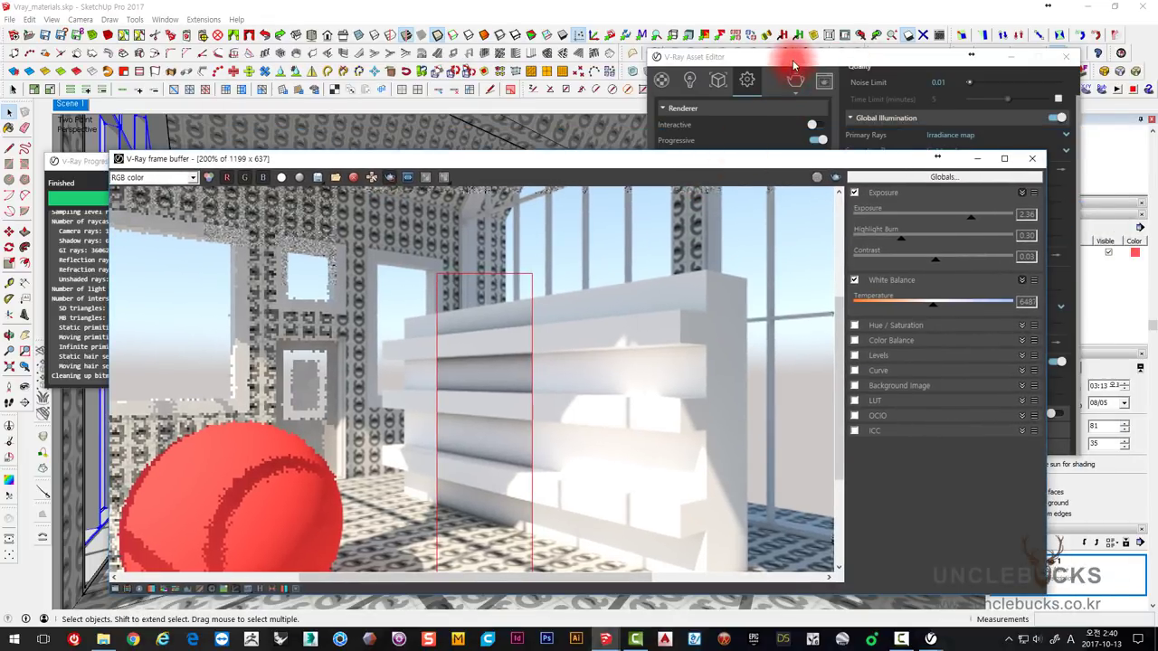
left_click(793, 54)
left_click(1062, 351)
scroll(1064, 349, "up", 1)
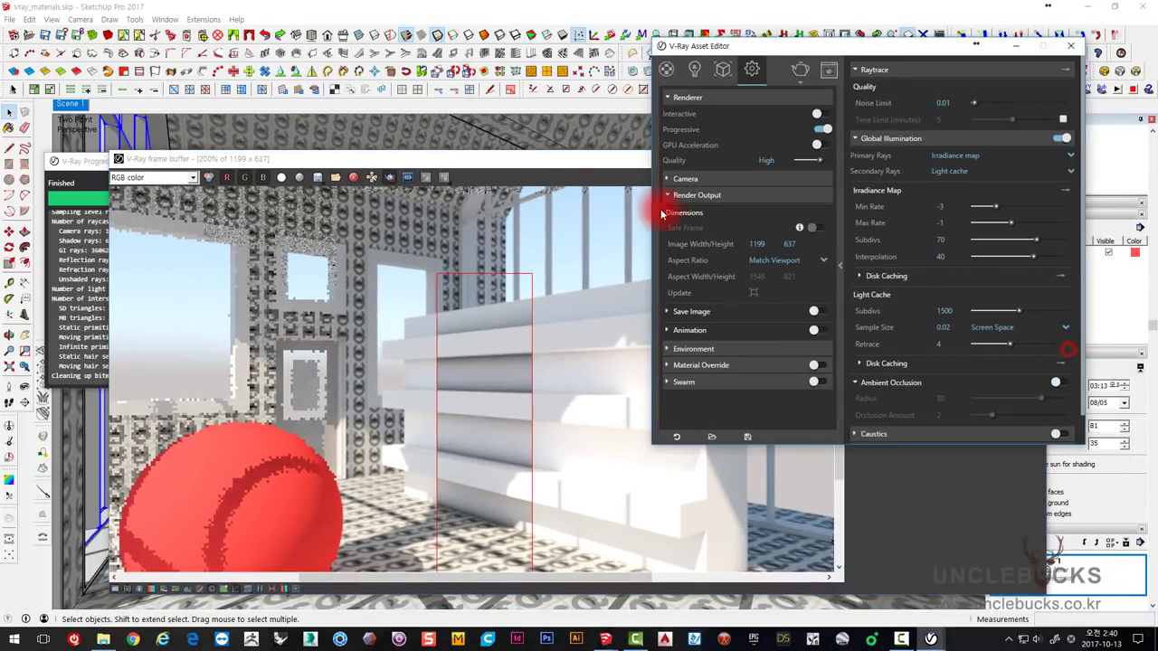
- Render a new shelving region without occlusion, then turn Region Render off
left_click_drag(493, 166, 456, 102)
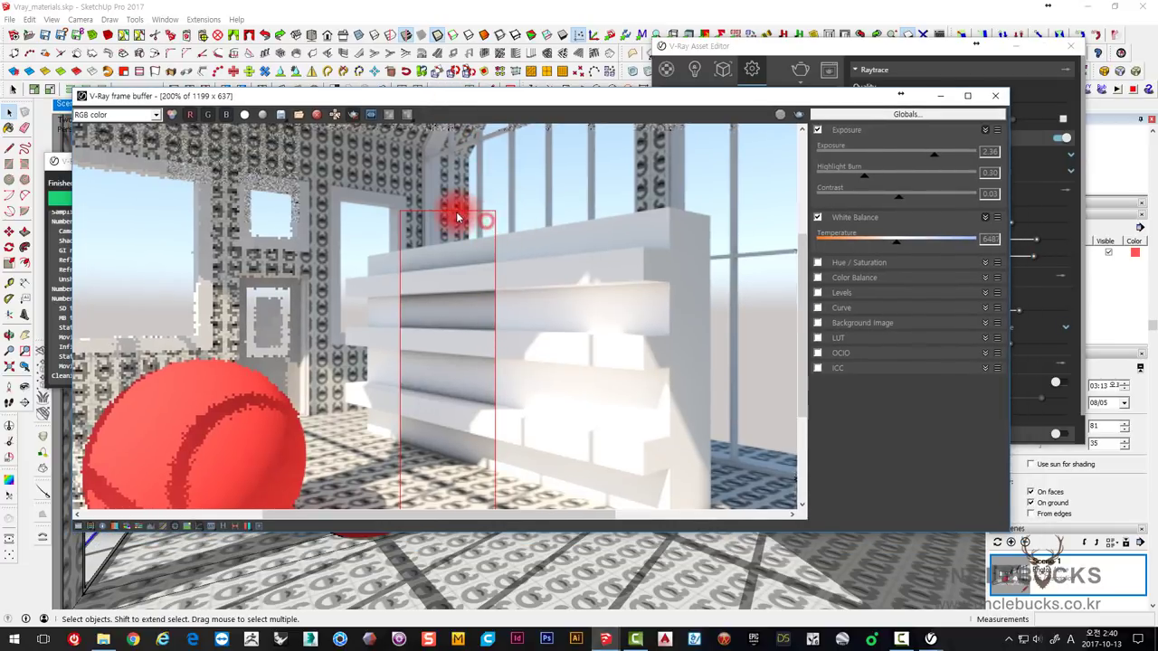
left_click_drag(450, 209, 515, 536)
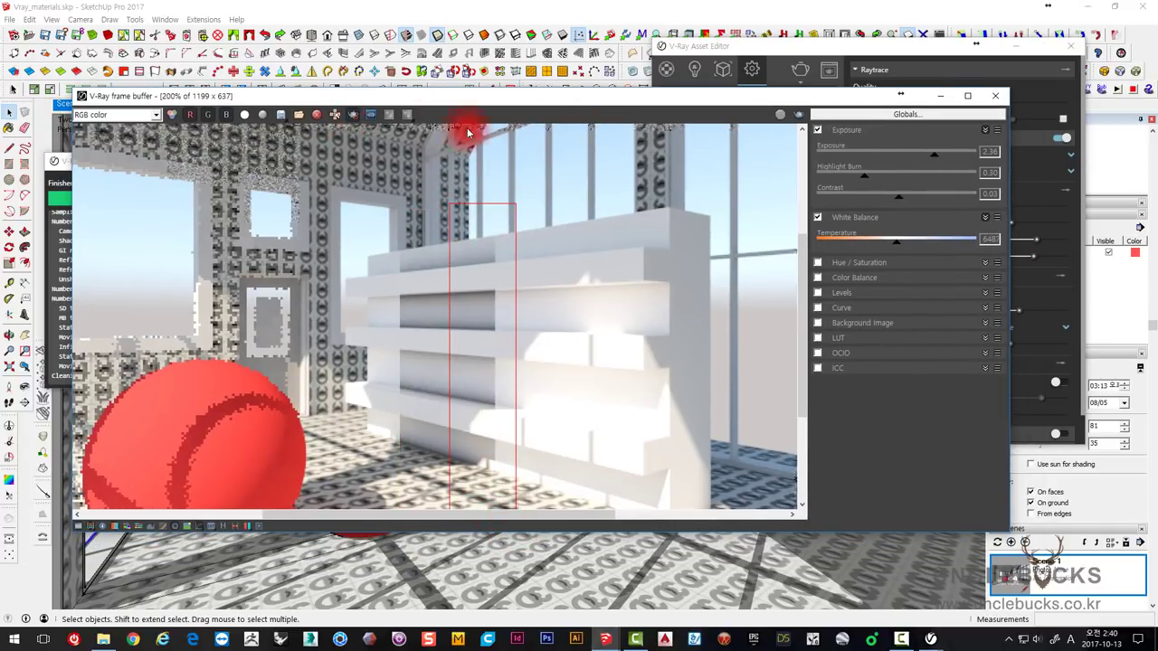
left_click(783, 114)
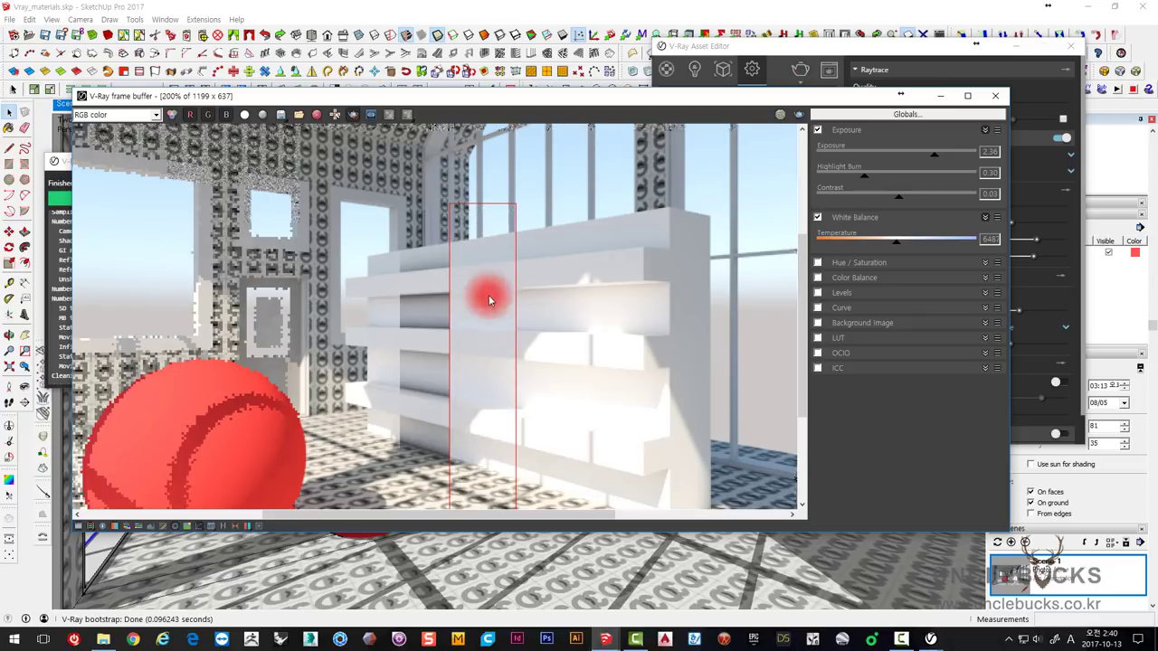
left_click(352, 116)
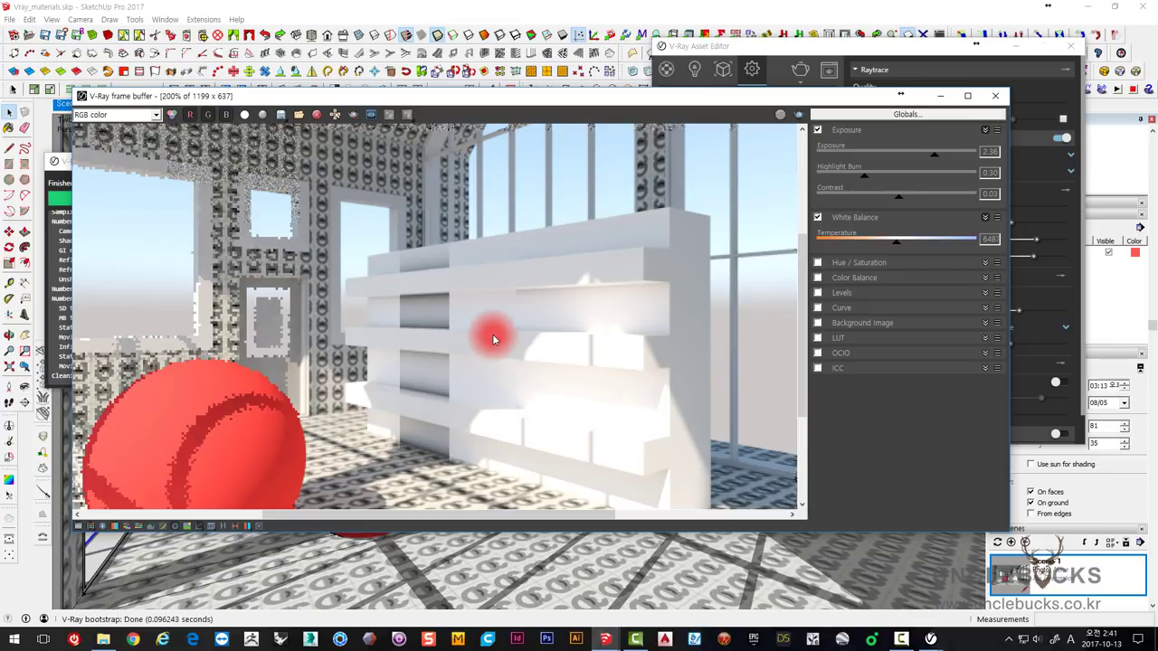
- Centre the V-Ray Asset Editor in front of the frame buffer, nudging the frame buffer slightly up
left_click_drag(904, 44, 853, 48)
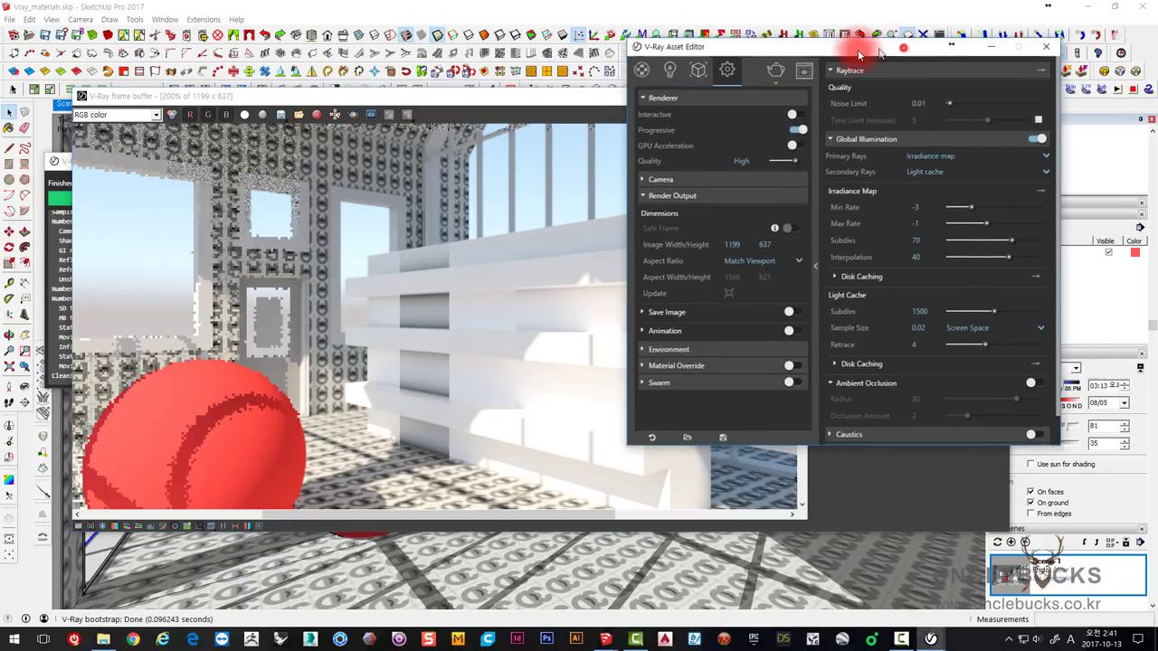
scroll(865, 386, "down", 1)
scroll(868, 384, "down", 1)
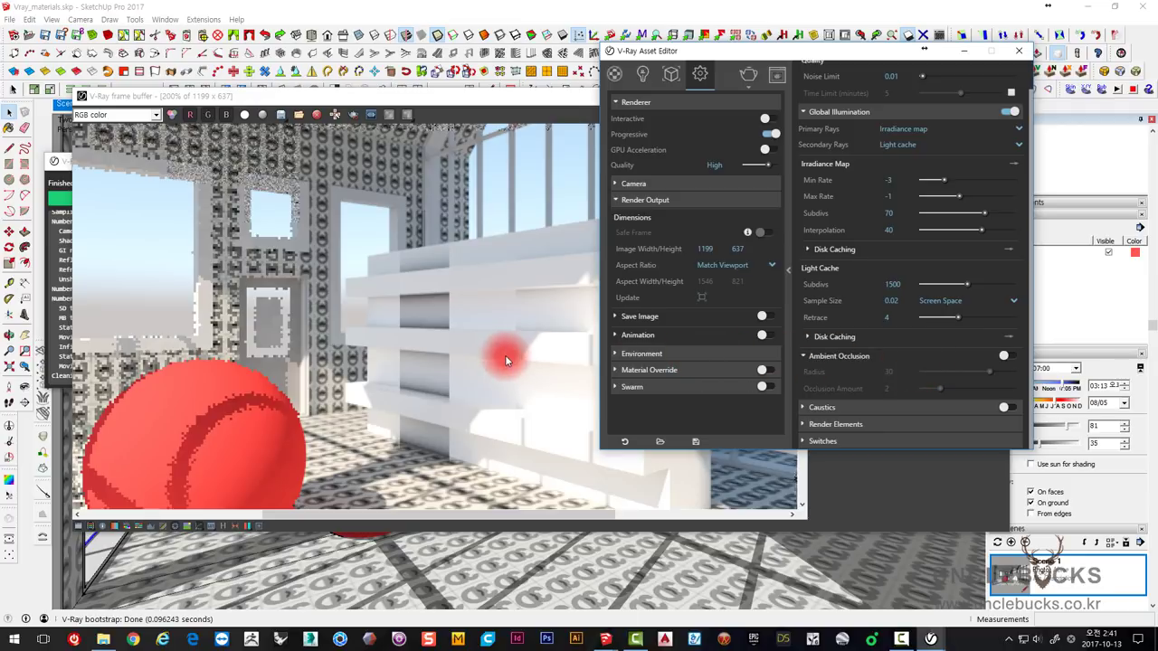
left_click_drag(354, 97, 334, 97)
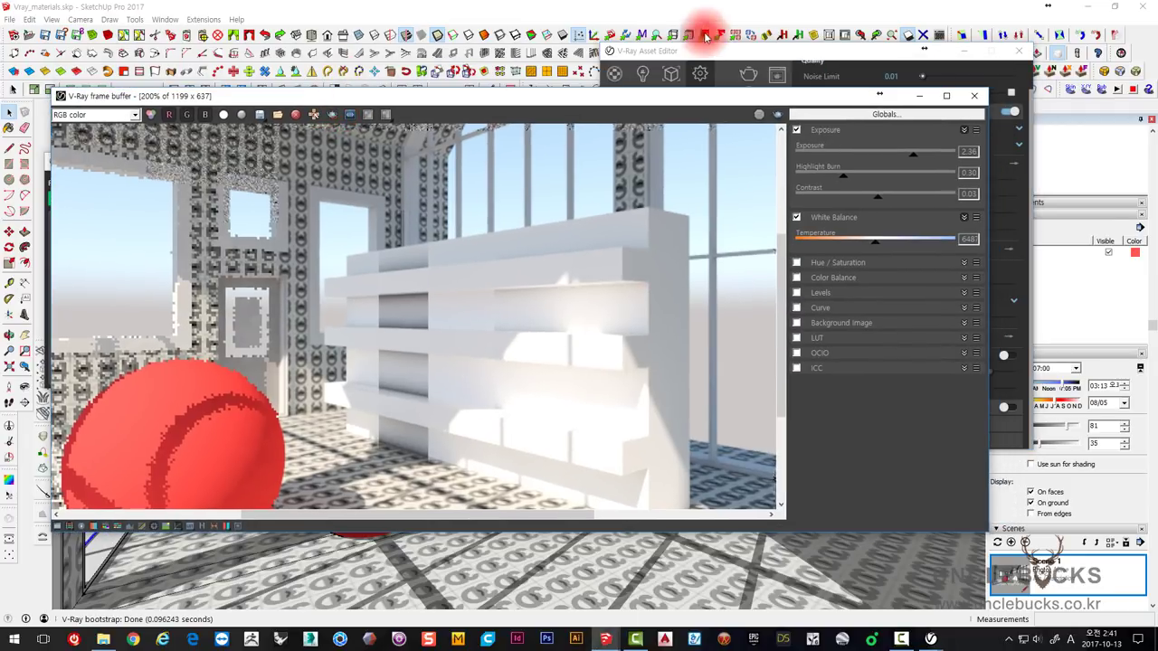
mouse_move(696, 56)
left_mouse_down()
mouse_move(449, 343)
mouse_move(538, 145)
left_mouse_up()
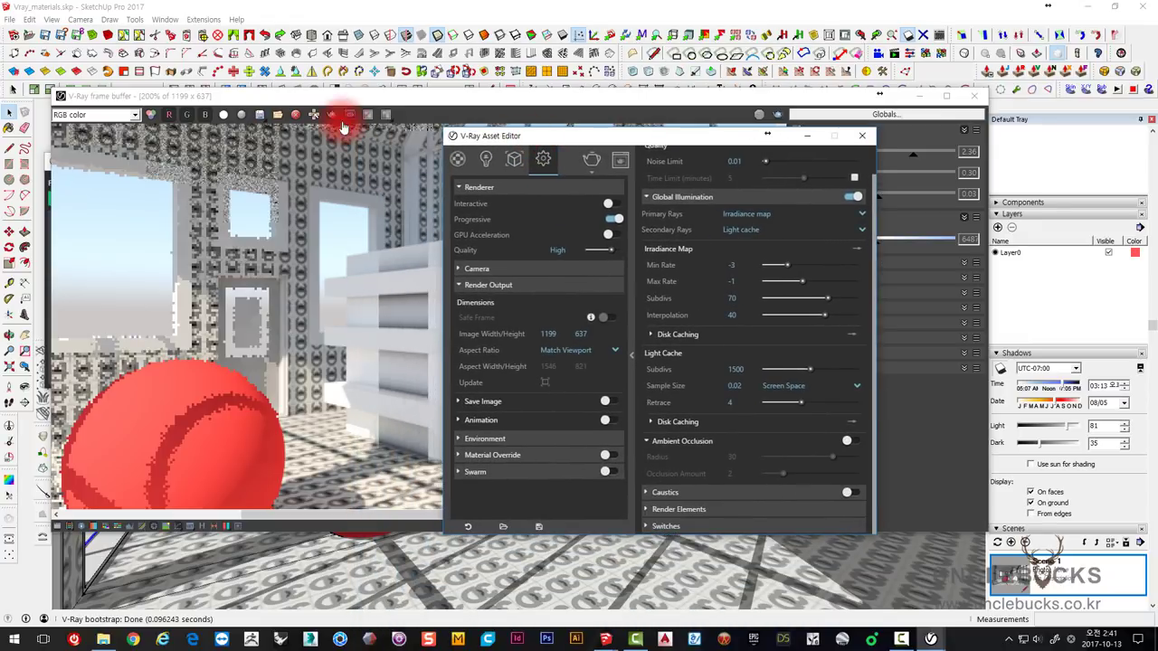
left_click_drag(317, 96, 327, 42)
left_click(569, 499)
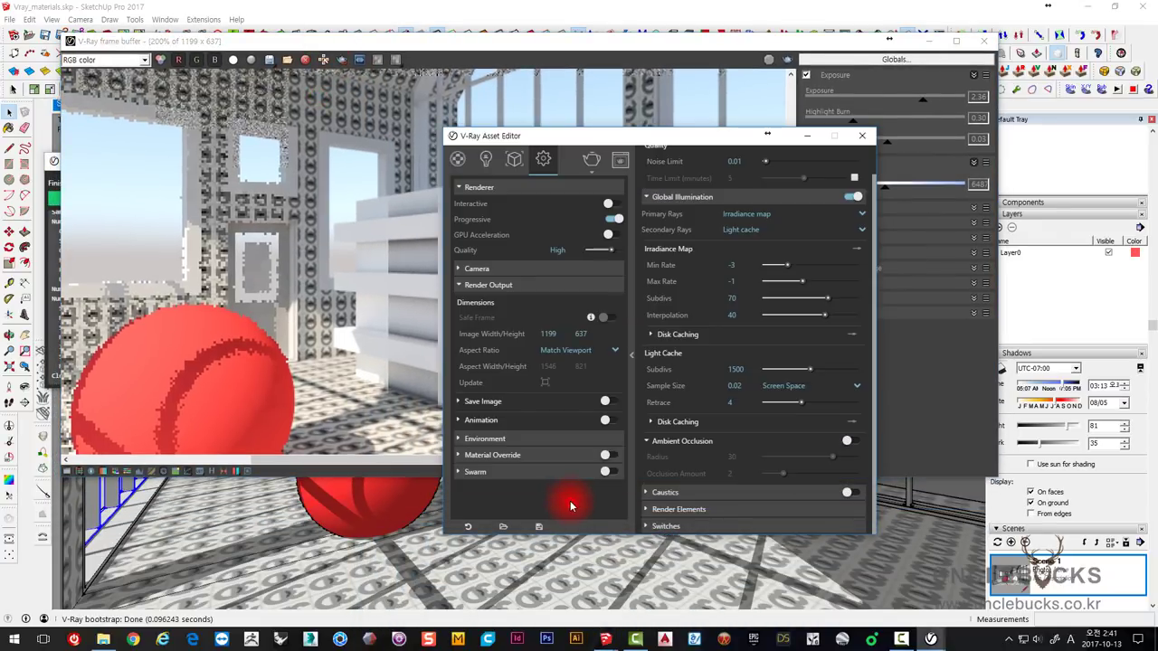